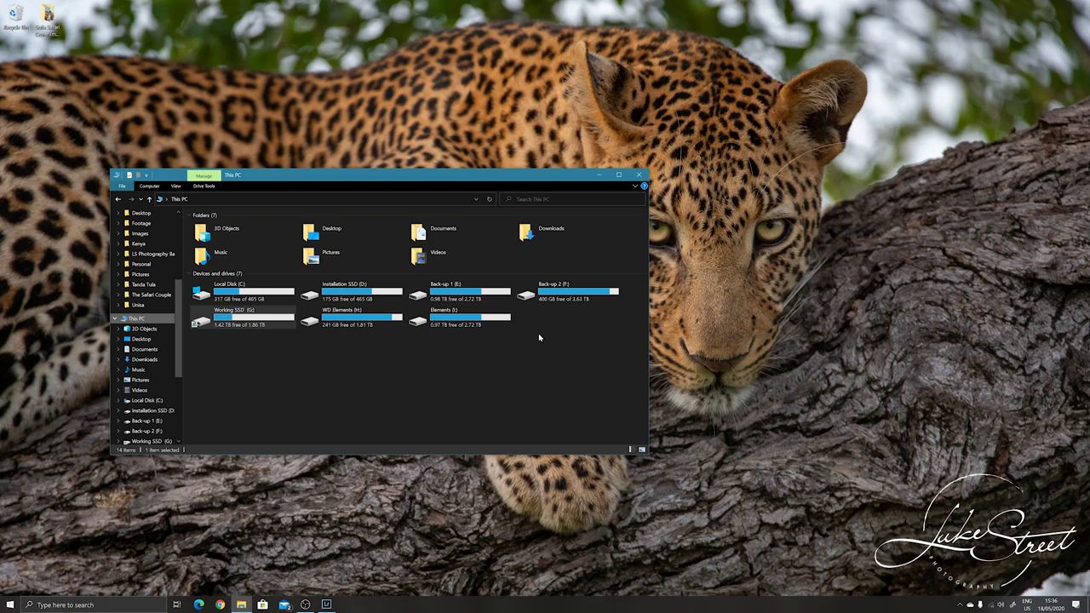
# Step: Switch to Lightroom Classic and browse the dated shoot folders under D810 and D850 in the Library
pyautogui.click(326, 605)
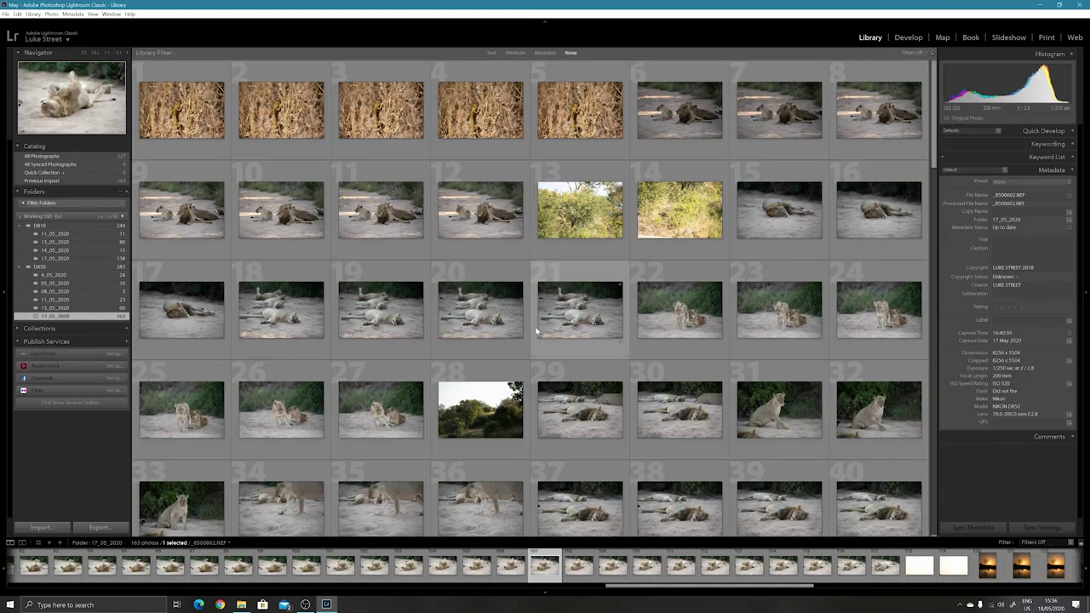
pyautogui.click(55, 258)
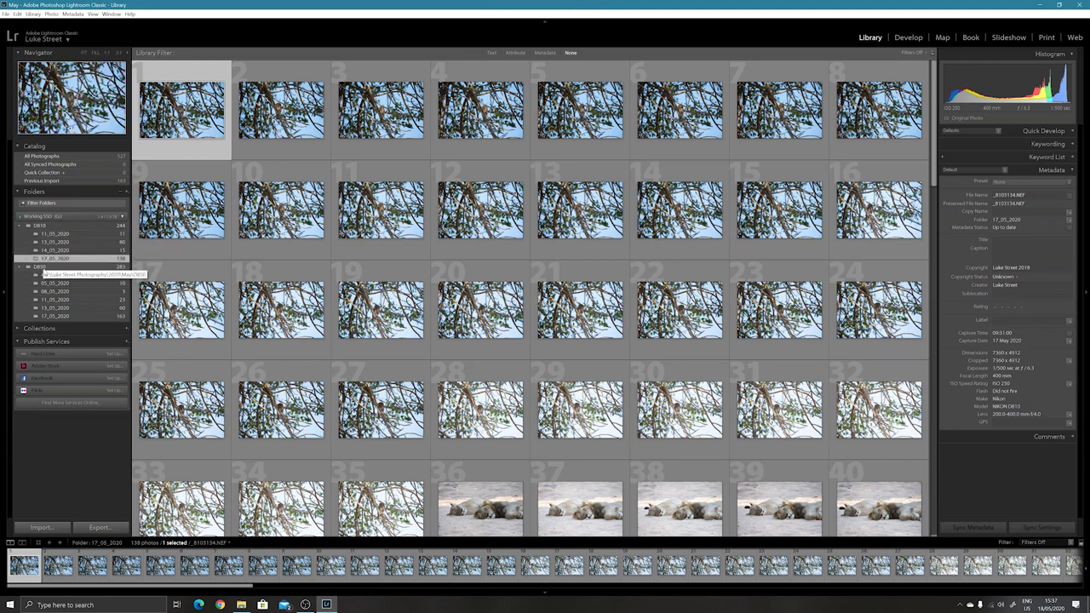
pyautogui.click(54, 233)
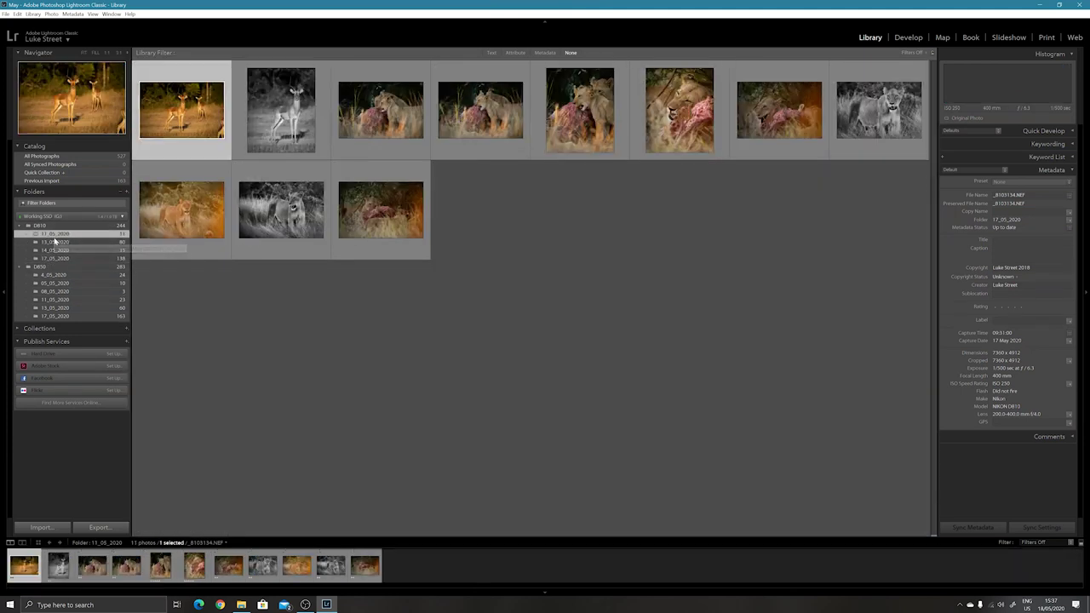
pyautogui.click(54, 242)
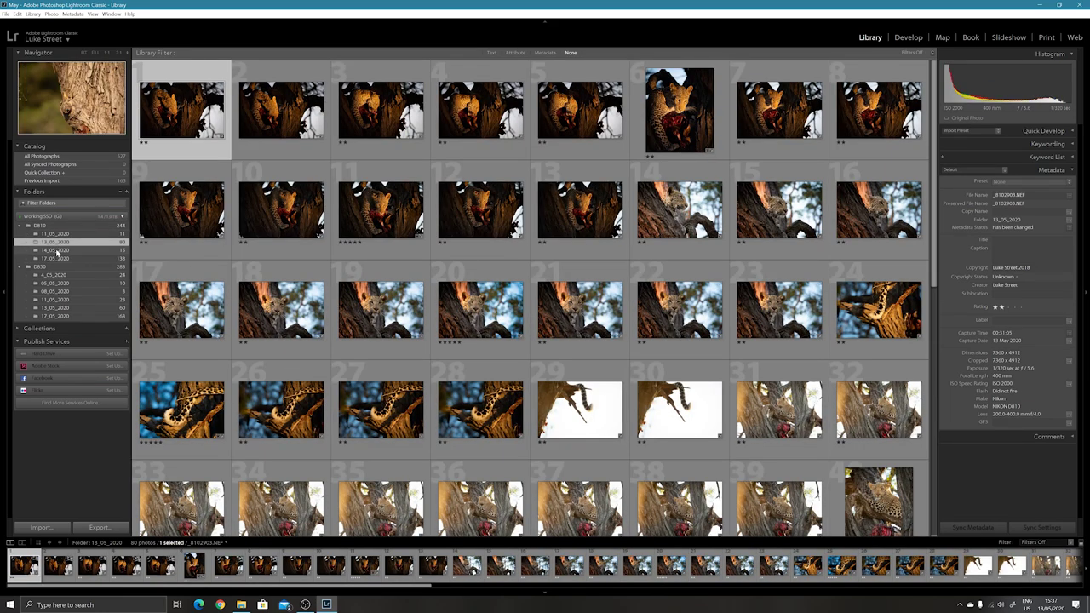
pyautogui.click(57, 259)
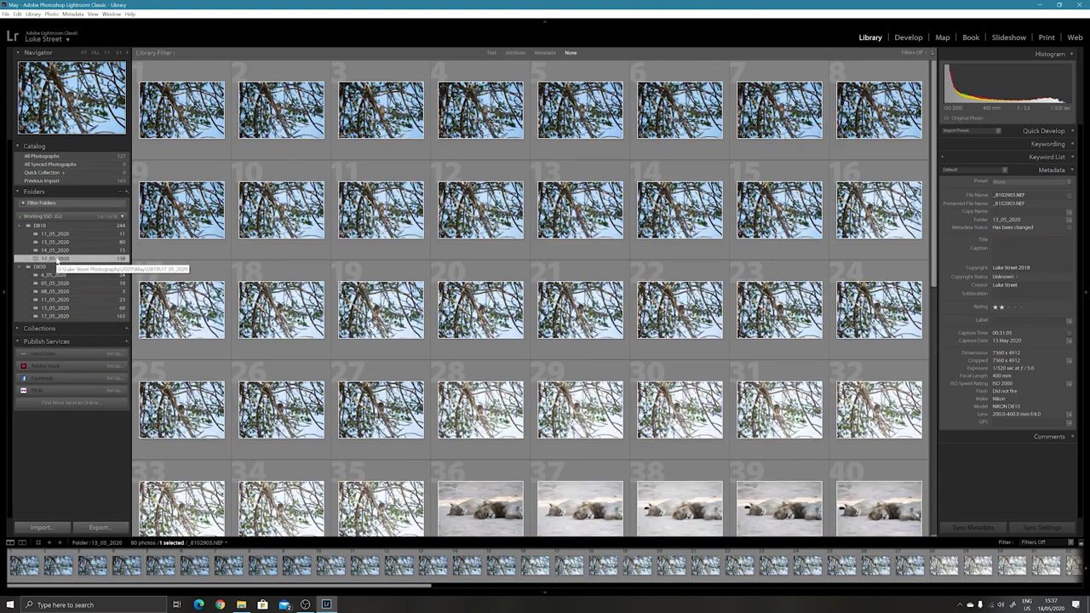
pyautogui.click(69, 316)
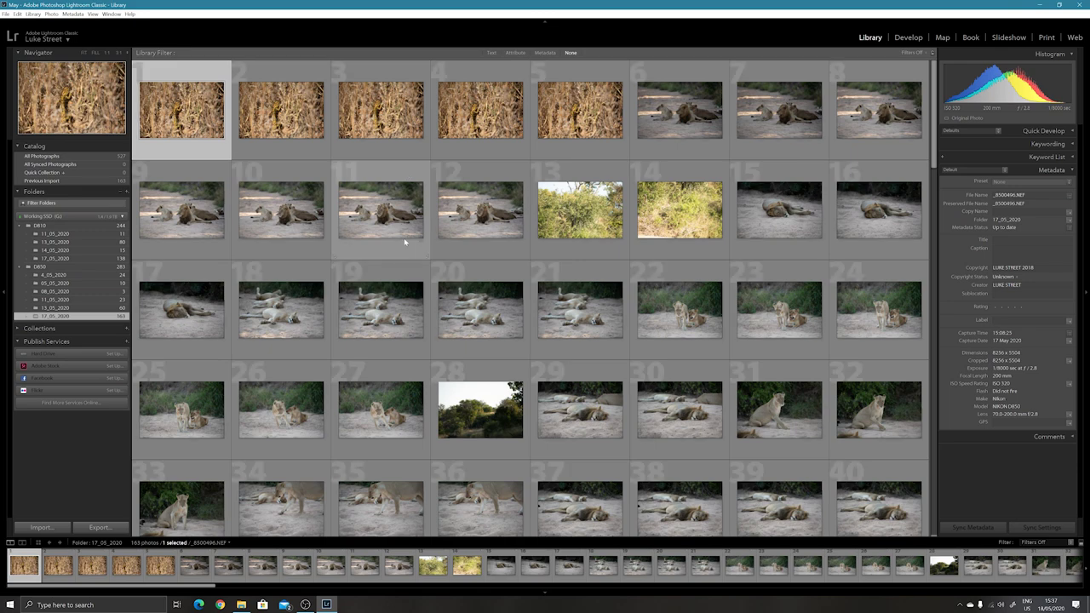
# Step: Open the first owl photo in the D810 folder 17_05_2020, check its sharpness at 1:1 and rate it one star
pyautogui.click(78, 259)
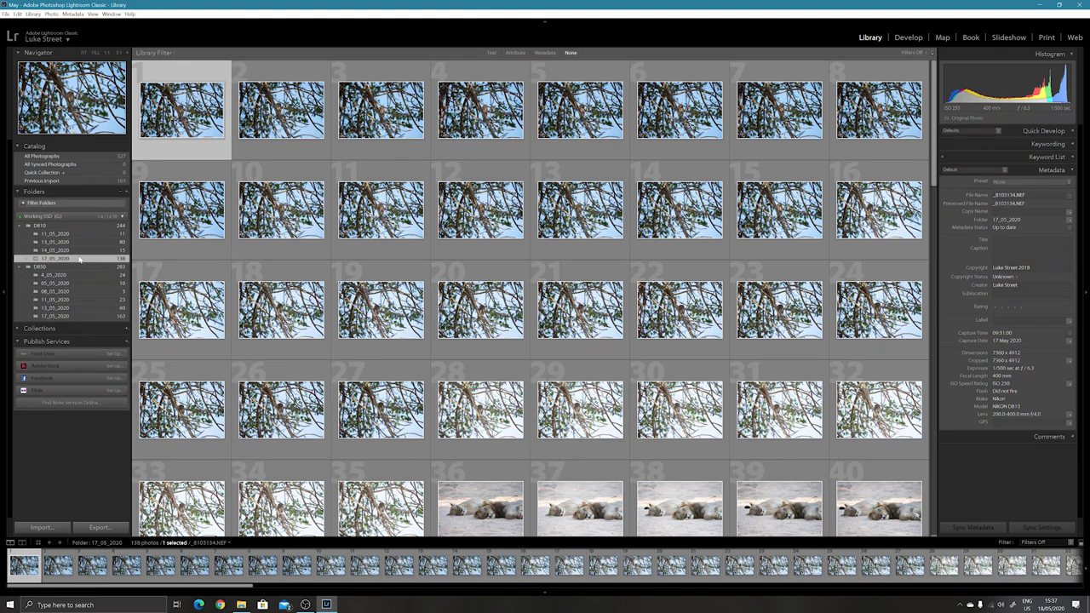
pyautogui.press('e')
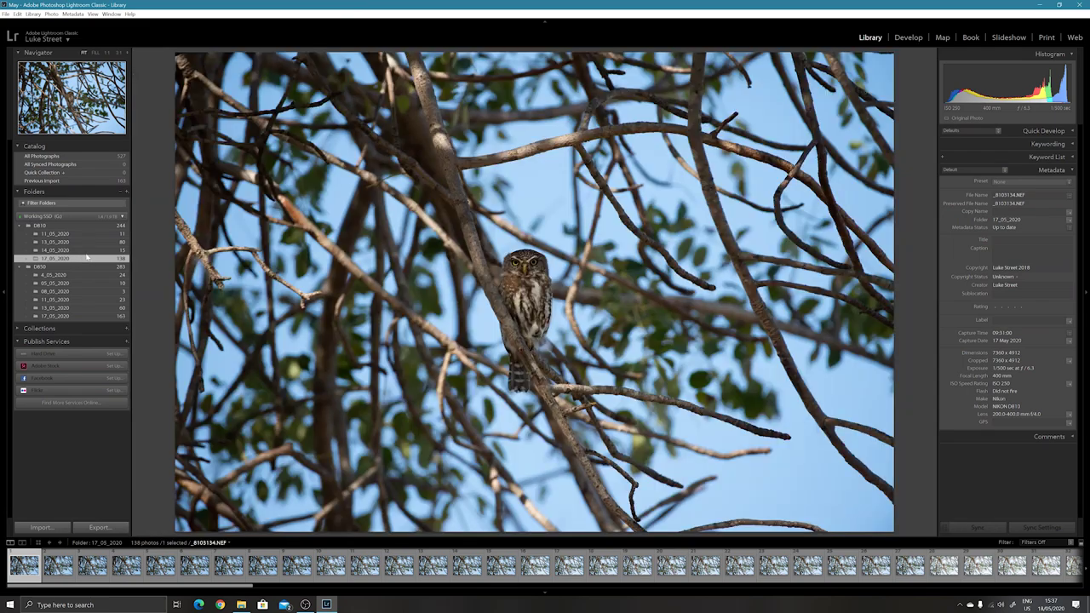
pyautogui.press('z')
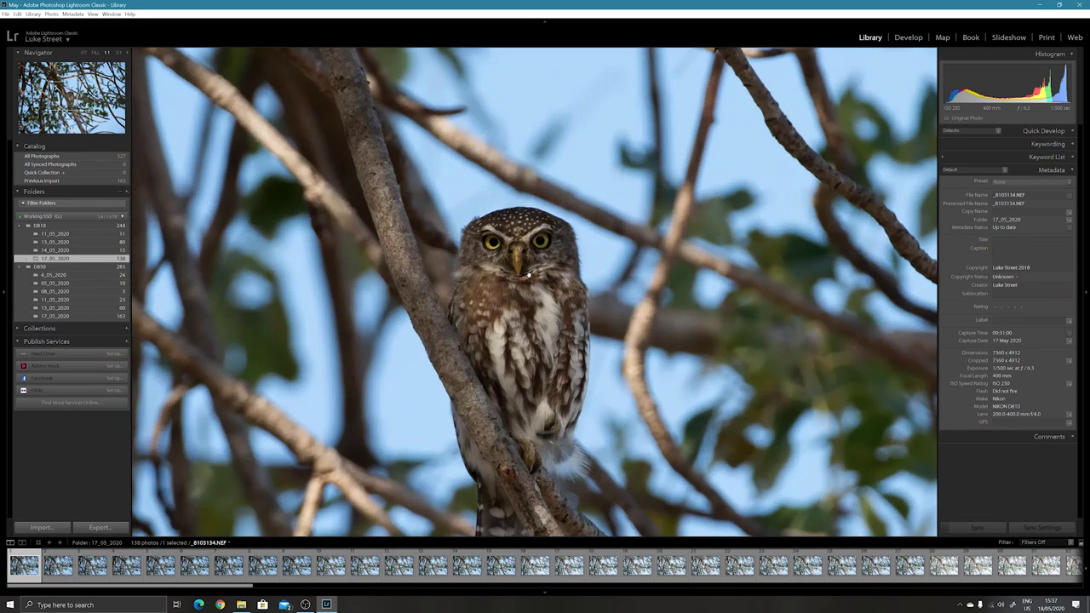
pyautogui.press('z')
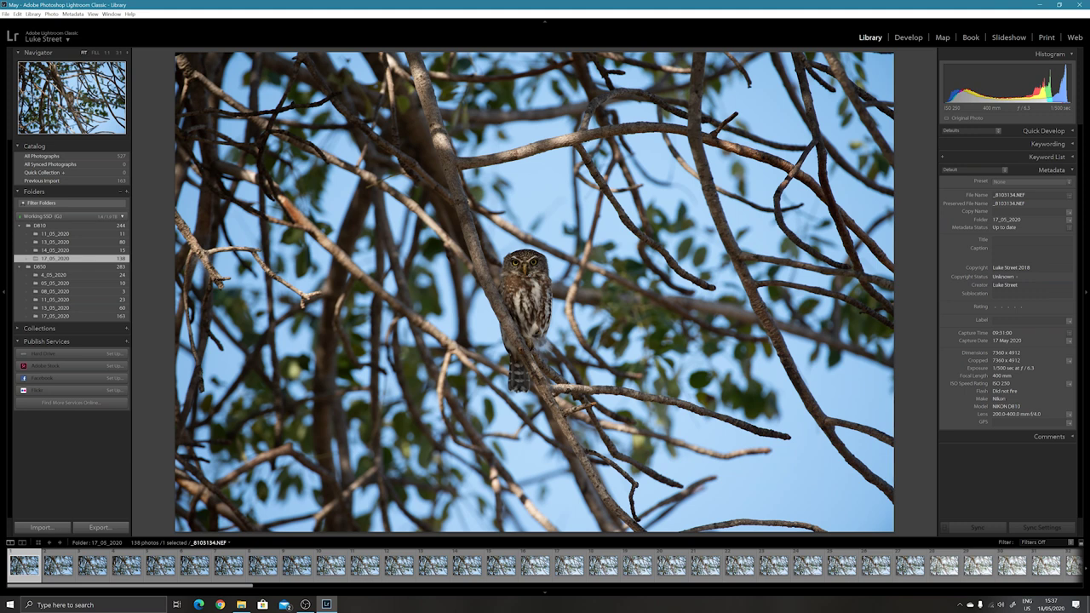
pyautogui.press('1')
# Step: Compare the following owl frames, check the twelfth photo, _8103145.NEF, at 1:1 and rate it one star
pyautogui.press('Right')
pyautogui.press('Right')
pyautogui.press('Right')
pyautogui.press('Right')
pyautogui.press('Right')
pyautogui.press('Right')
pyautogui.press('Right')
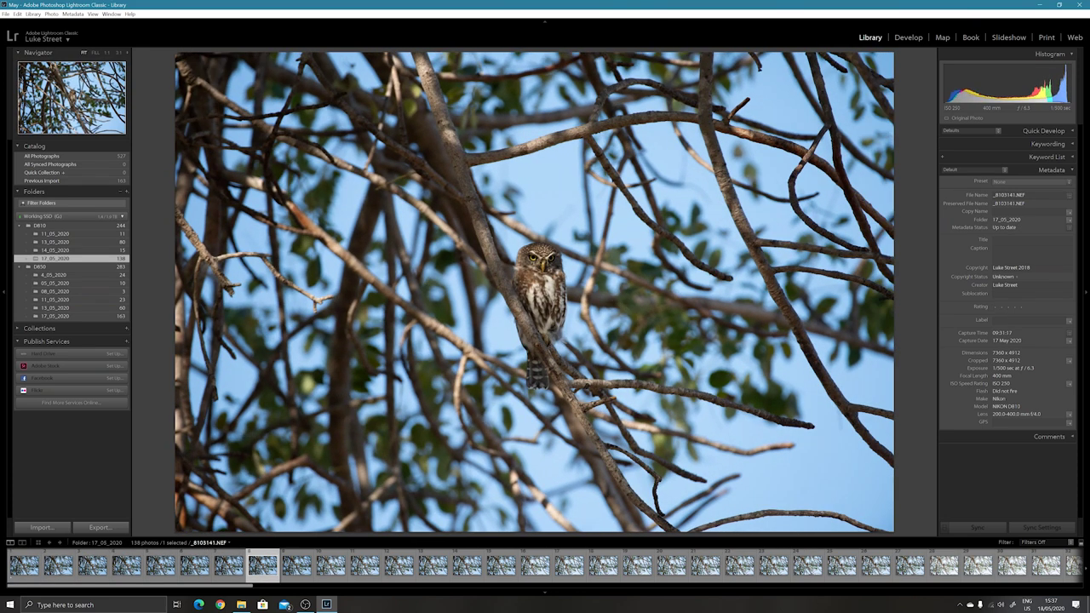
pyautogui.press('Left')
pyautogui.press('Left')
pyautogui.press('Left')
pyautogui.press('Right')
pyautogui.press('Right')
pyautogui.press('Right')
pyautogui.press('Right')
pyautogui.press('Right')
pyautogui.press('Right')
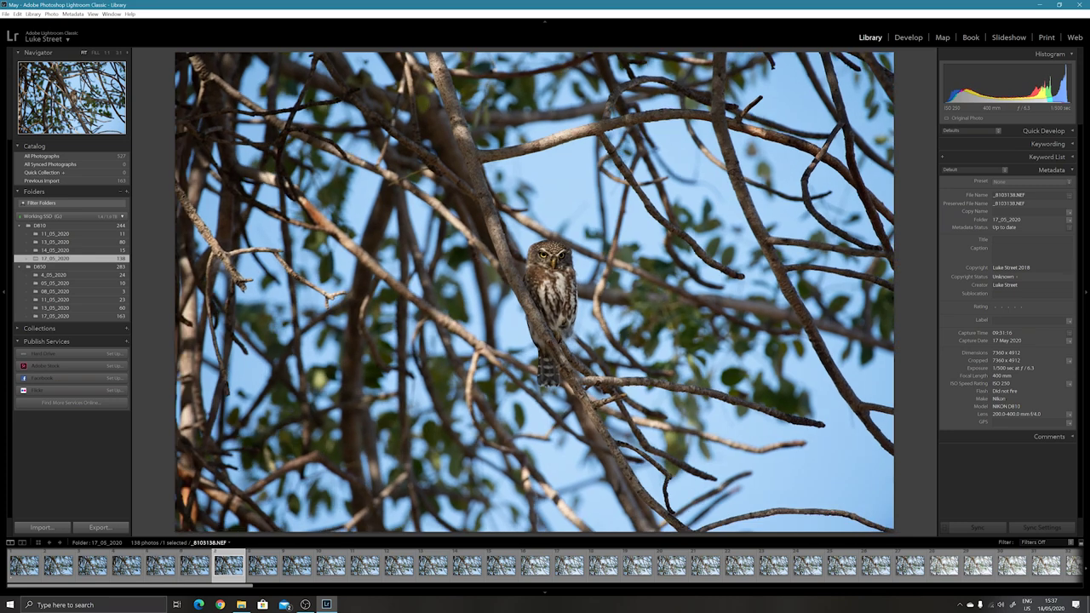
pyautogui.press('Right')
pyautogui.press('Right')
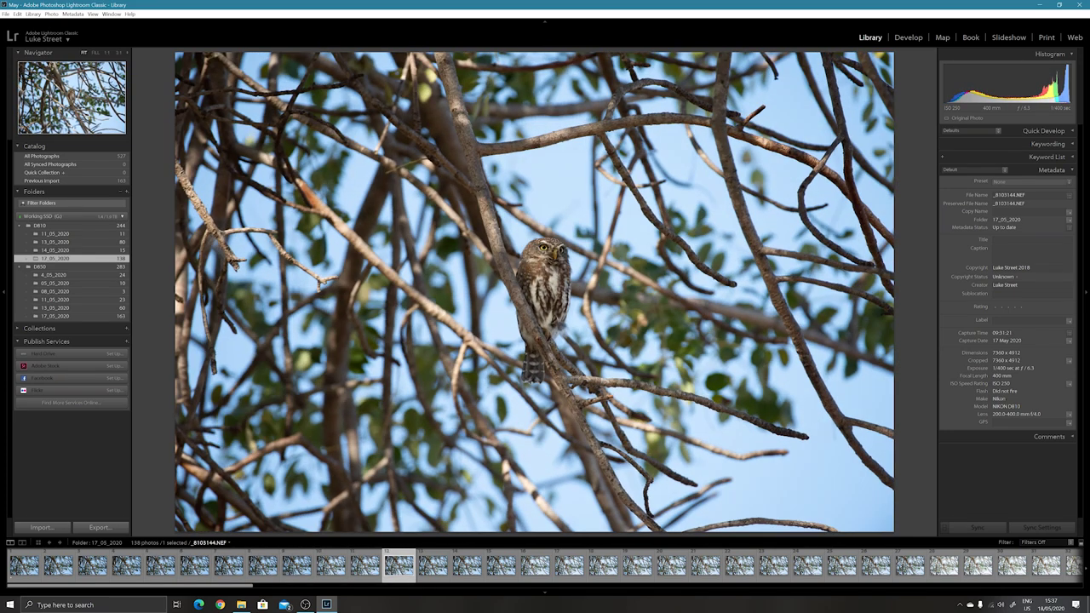
pyautogui.press('Left')
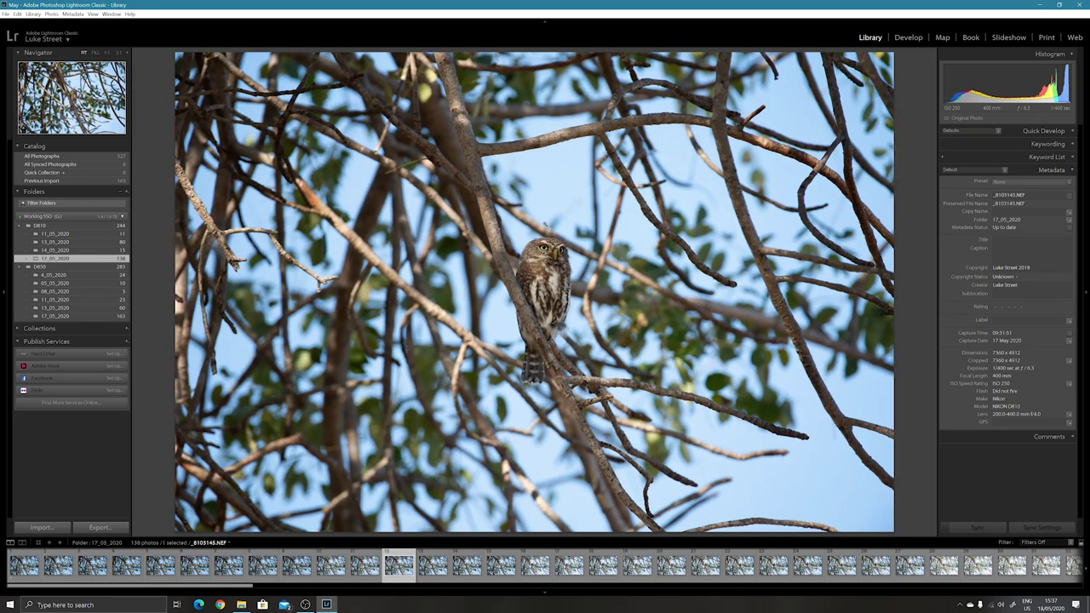
pyautogui.click(547, 250)
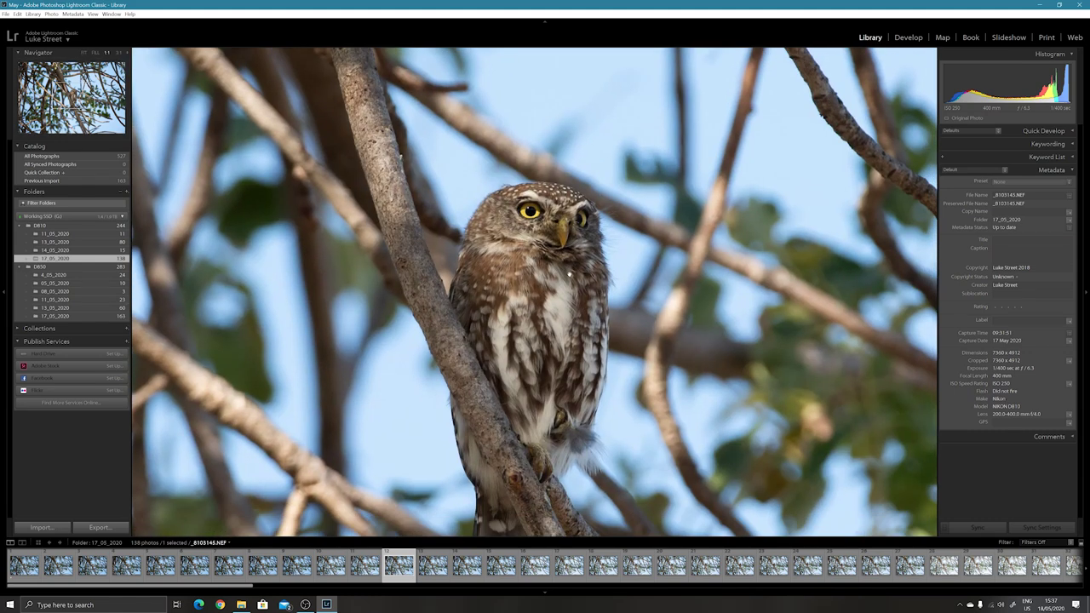
pyautogui.press('z')
pyautogui.press('1')
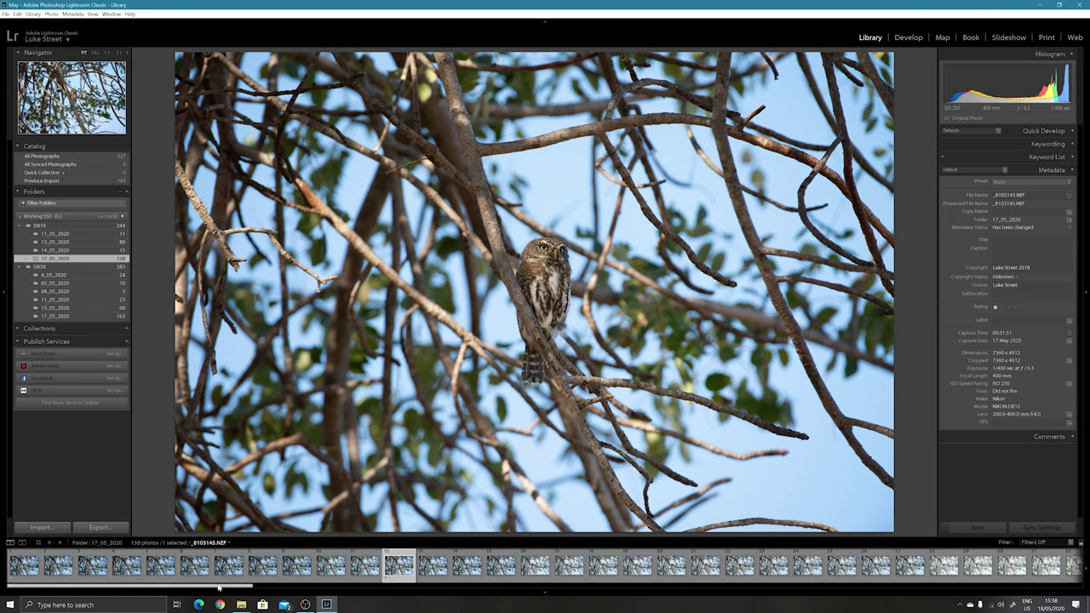
# Step: Return to the thumbnail grid and look through the lion and waterbird photos in the rest of the folder
pyautogui.press('g')
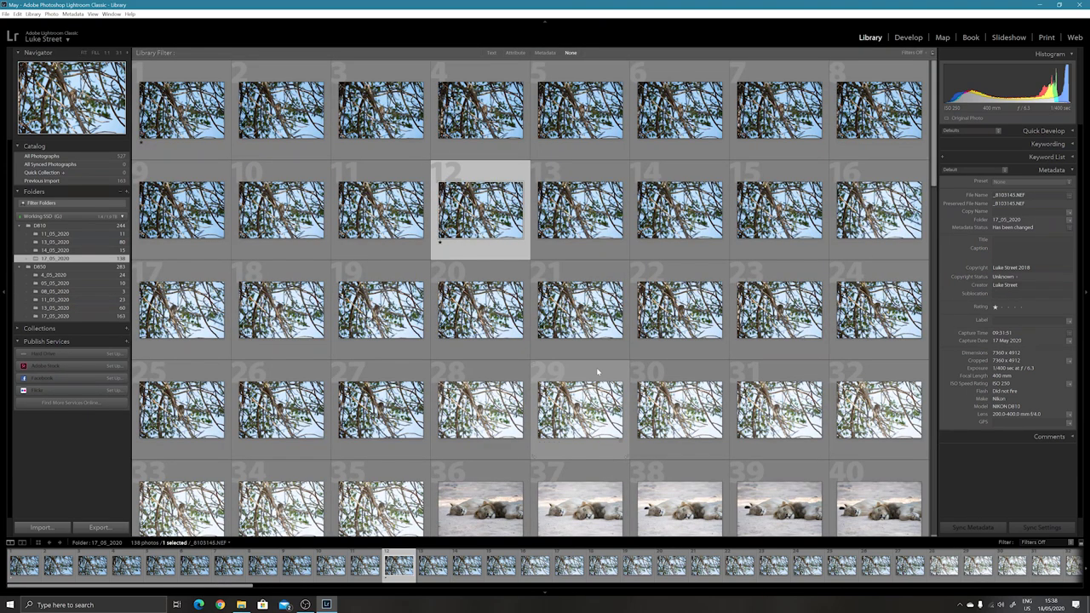
pyautogui.scroll(-5, 597, 371)
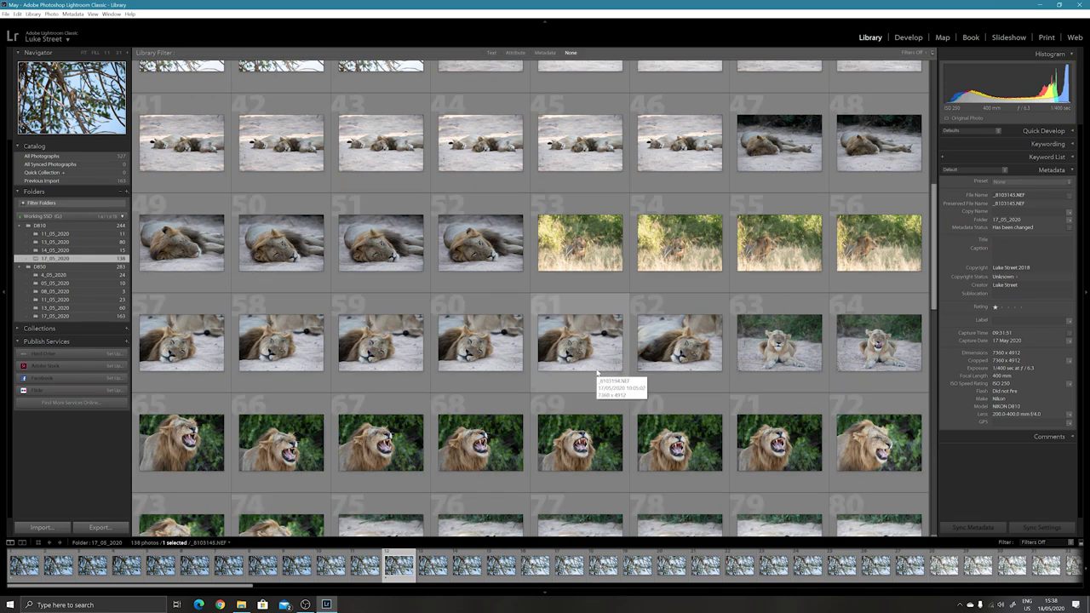
pyautogui.scroll(-3, 597, 371)
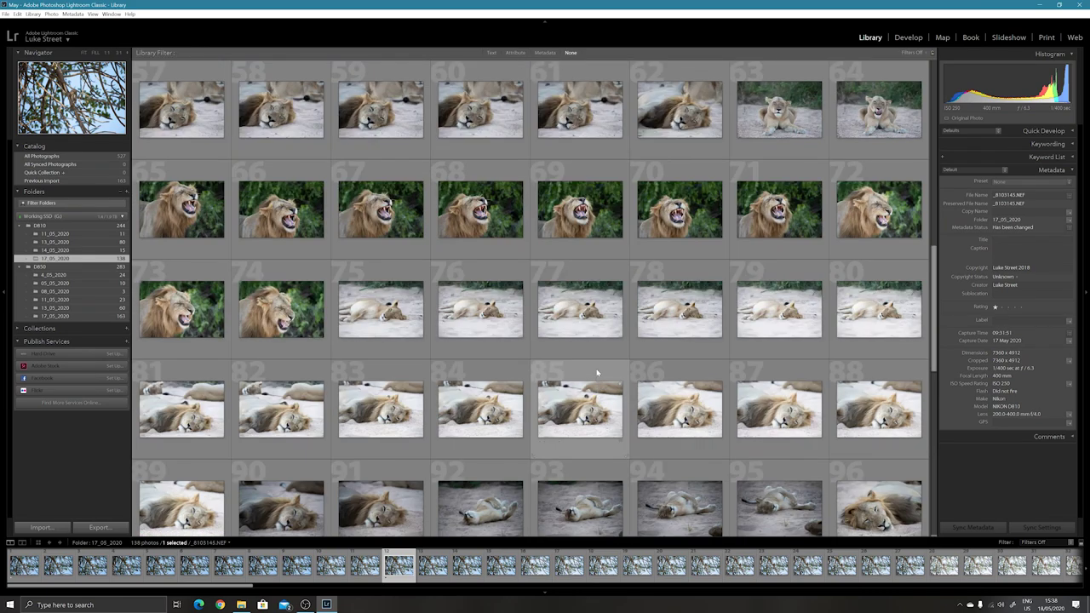
pyautogui.scroll(-2, 597, 371)
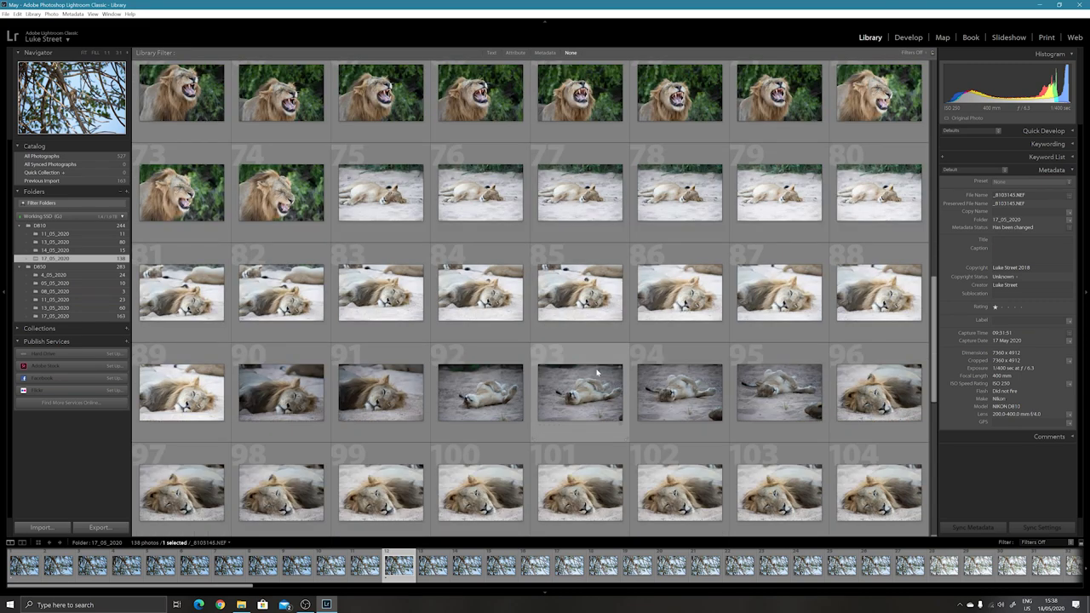
pyautogui.scroll(-2, 597, 371)
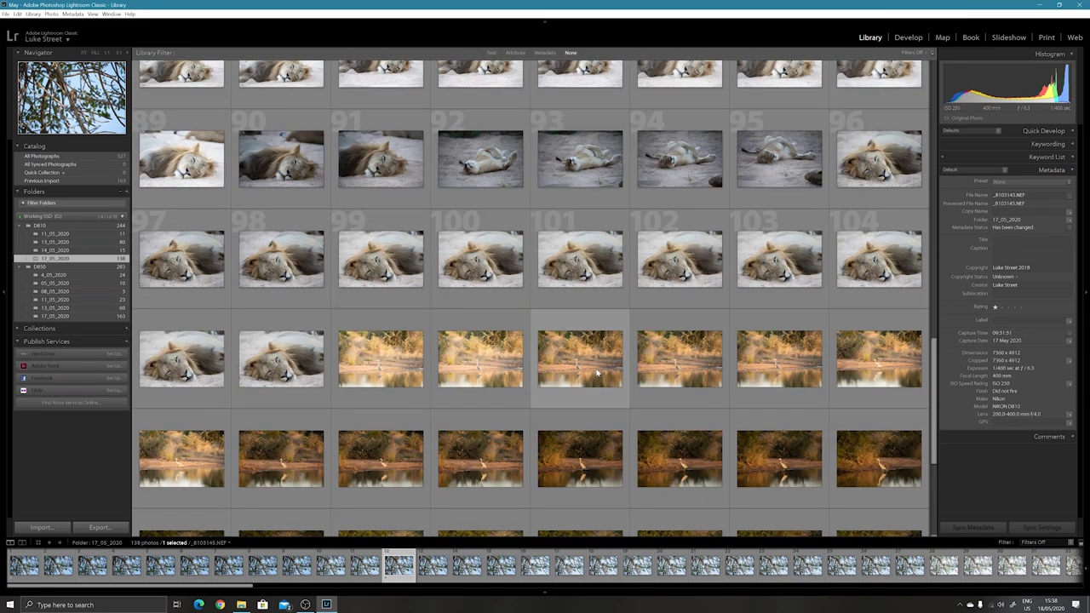
pyautogui.scroll(-1, 597, 371)
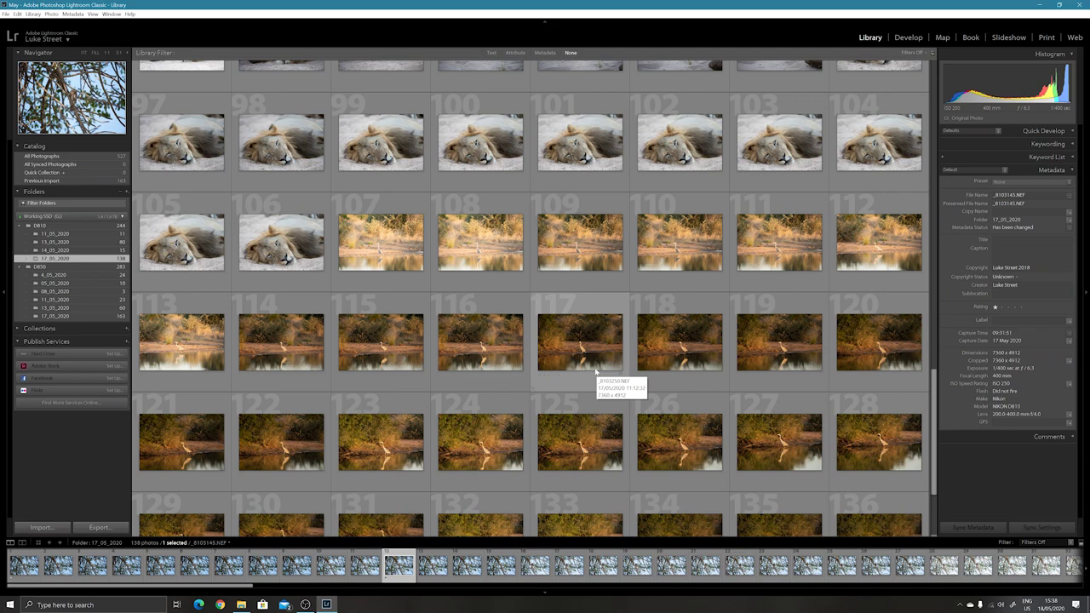
pyautogui.scroll(-2, 593, 367)
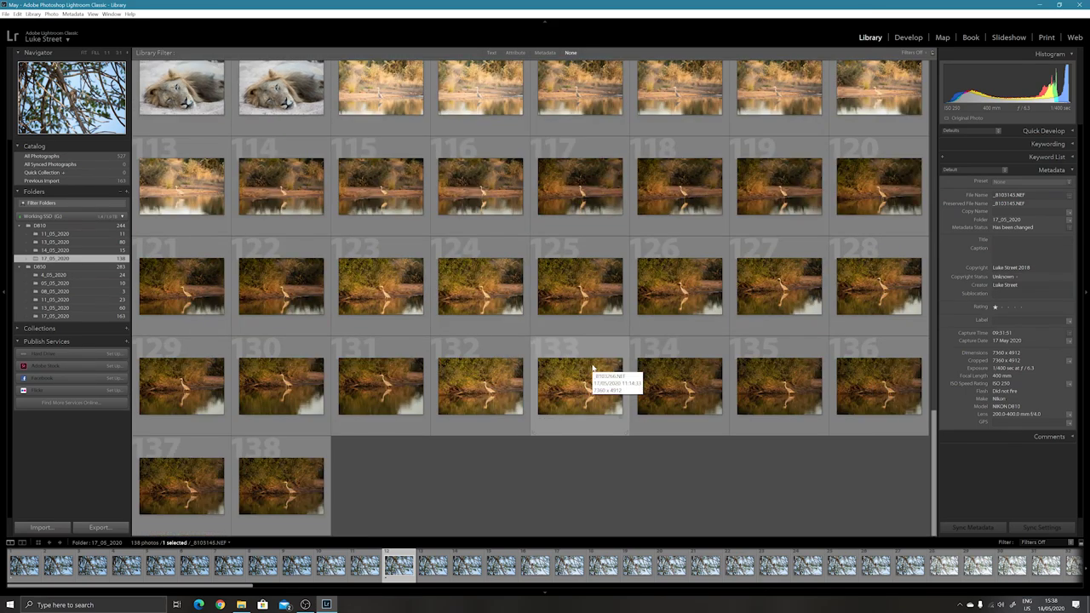
pyautogui.scroll(3, 594, 367)
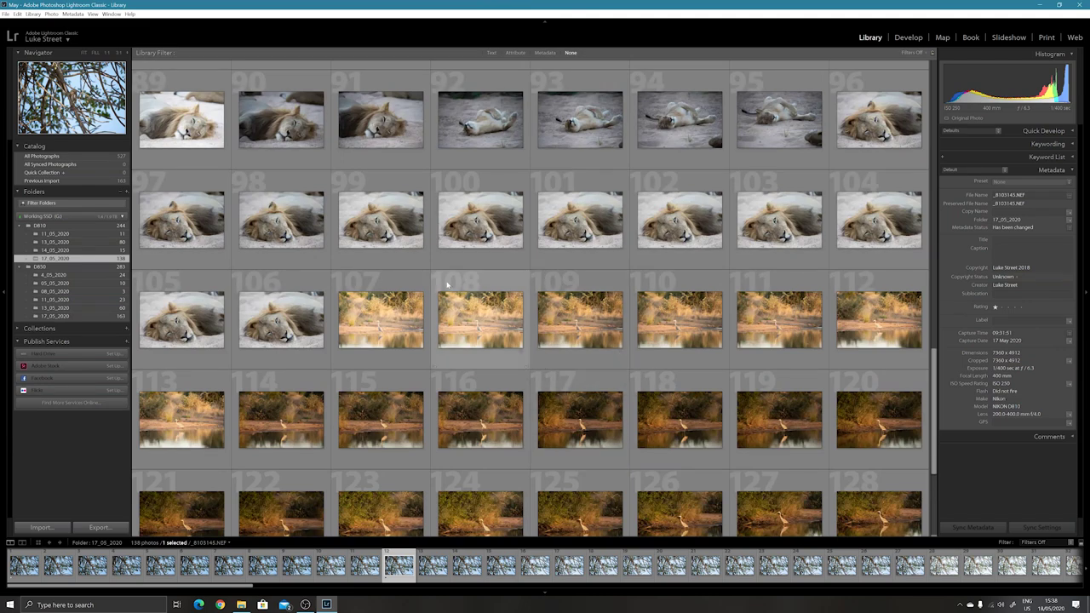
pyautogui.scroll(4, 509, 292)
pyautogui.scroll(2, 509, 292)
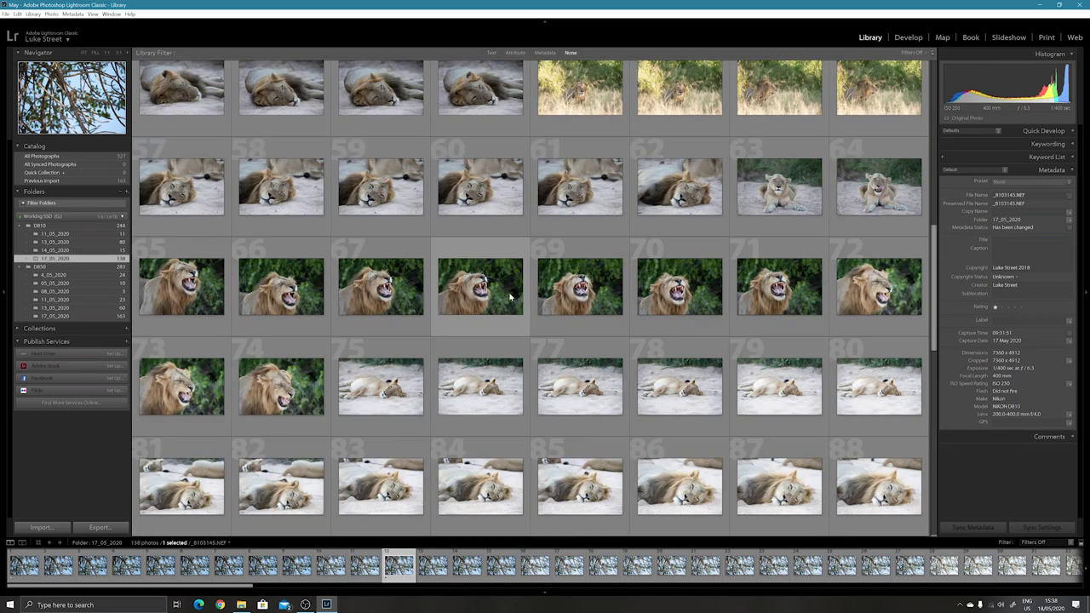
pyautogui.scroll(-3, 511, 295)
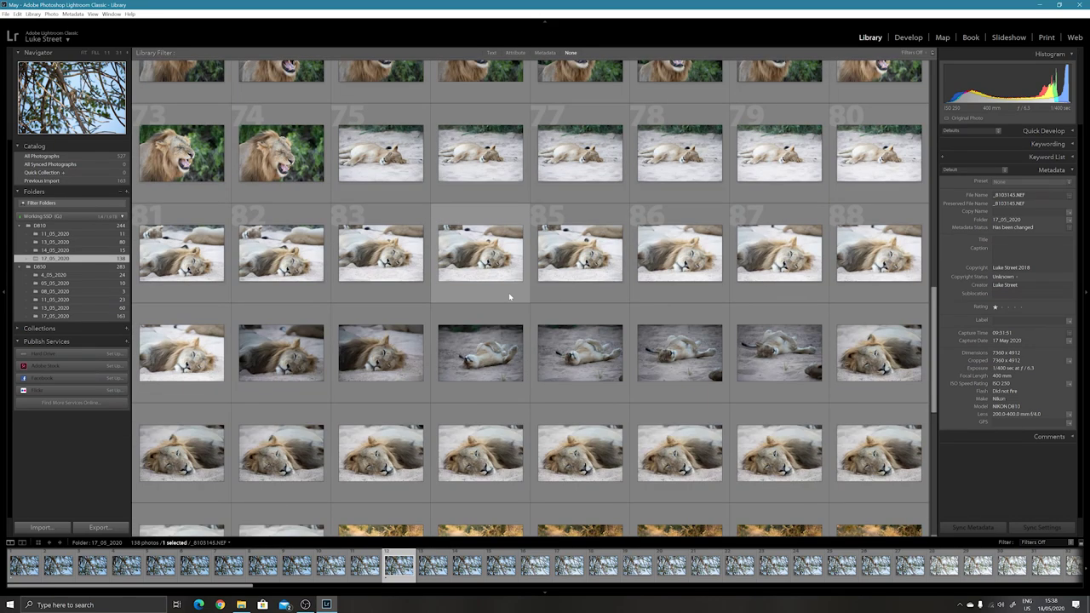
# Step: View photo 99 of the resting male lion enlarged and check the focus on its open eye at 1:1
pyautogui.click(371, 468)
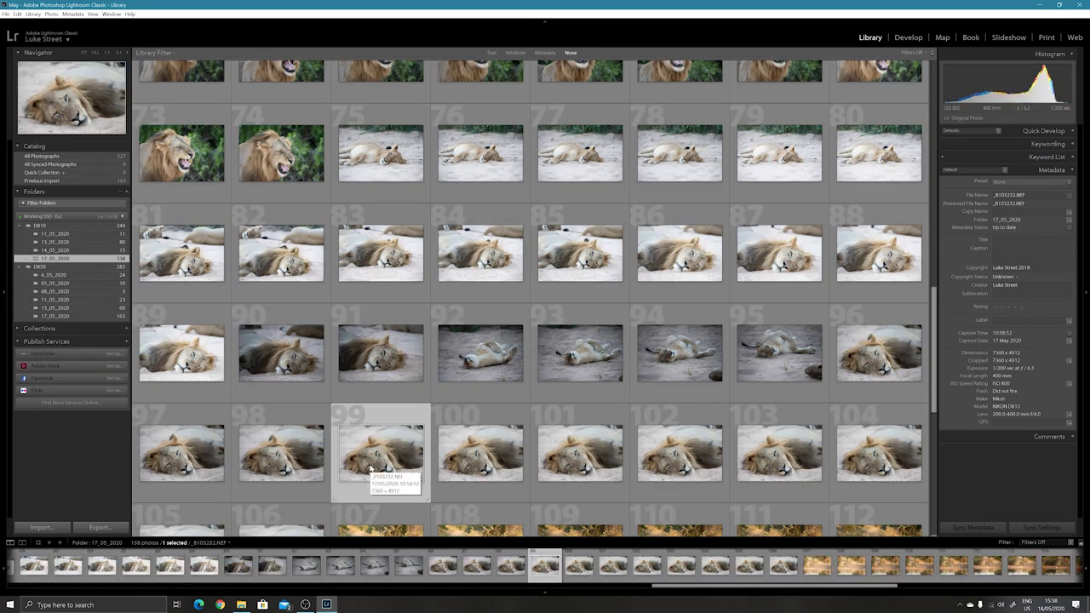
pyautogui.doubleClick(370, 468)
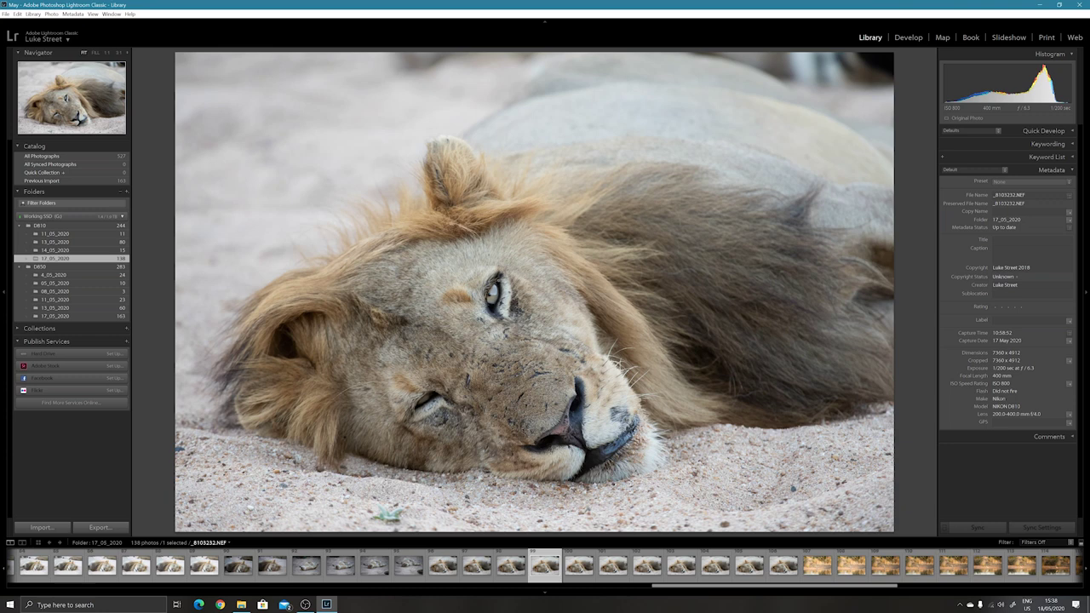
pyautogui.press('g')
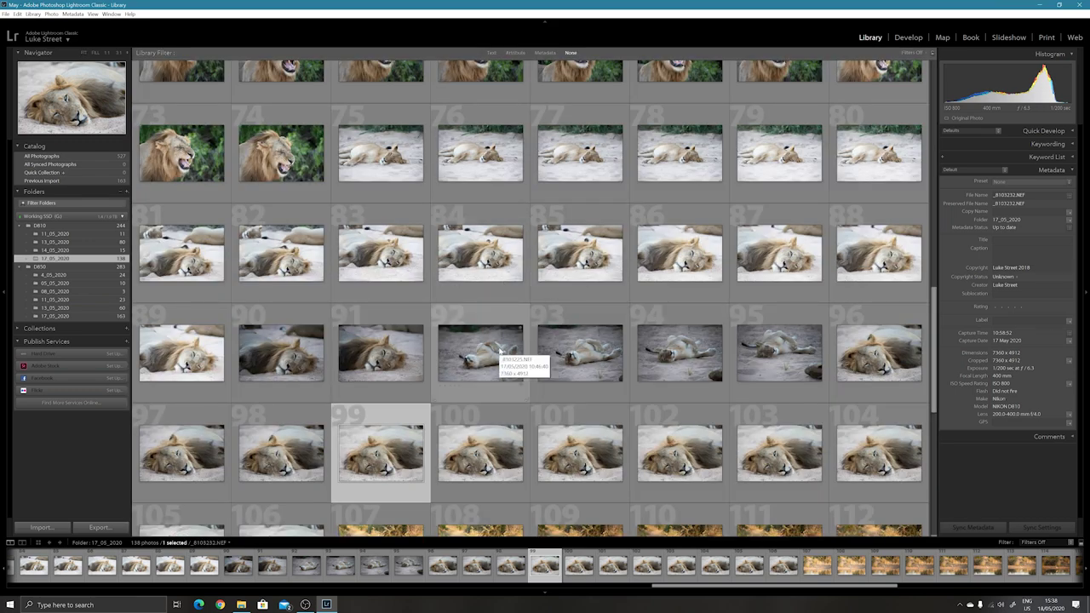
pyautogui.press('e')
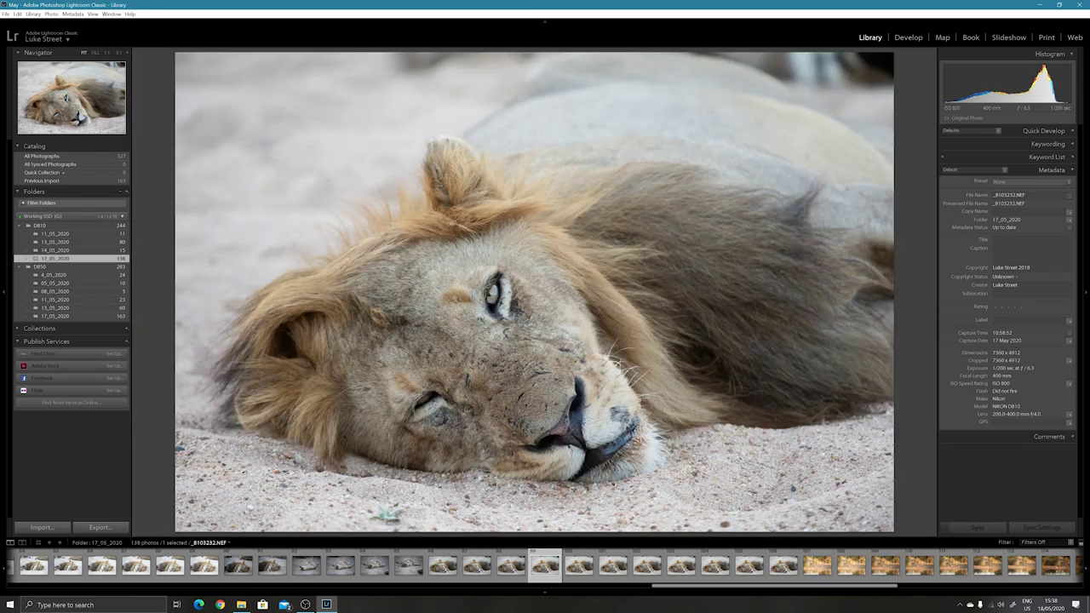
pyautogui.press('z')
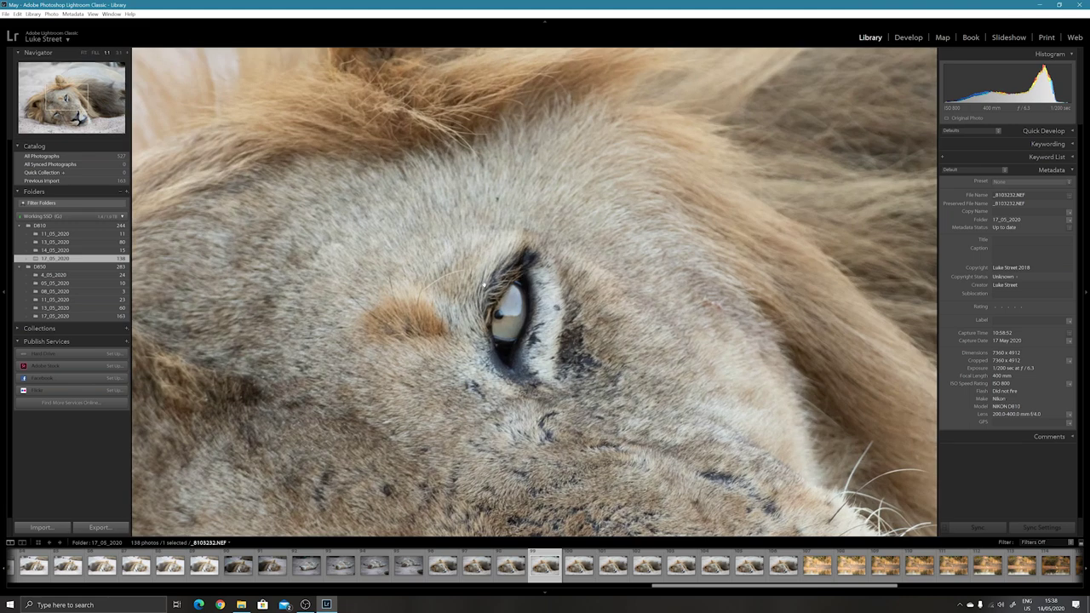
pyautogui.press('z')
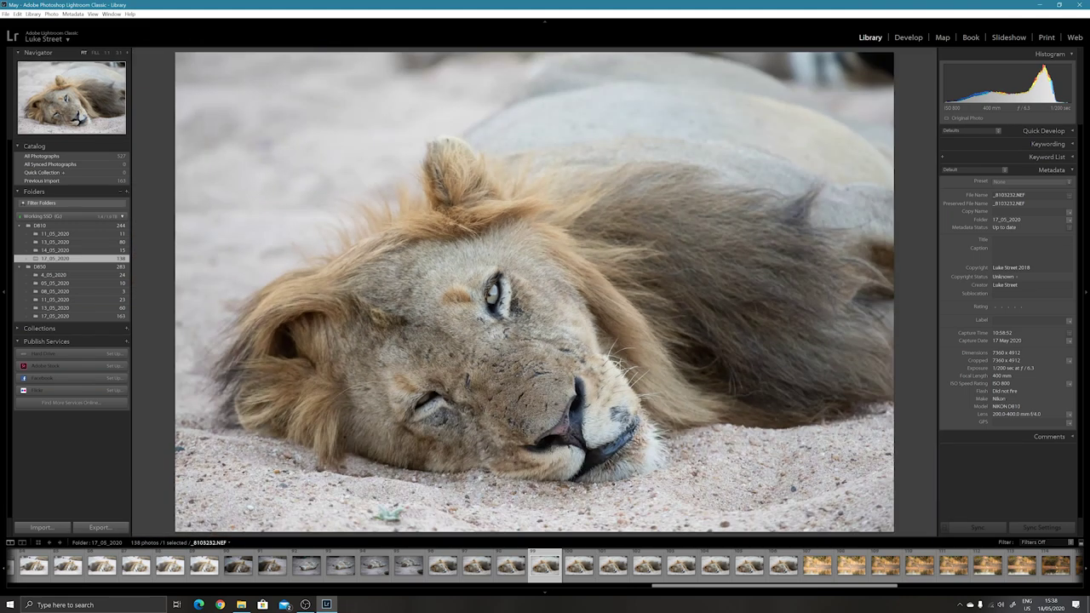
# Step: View the lion photo in the Develop module, return to the Library grid and show the D850 folder 17_05_2020
pyautogui.press('d')
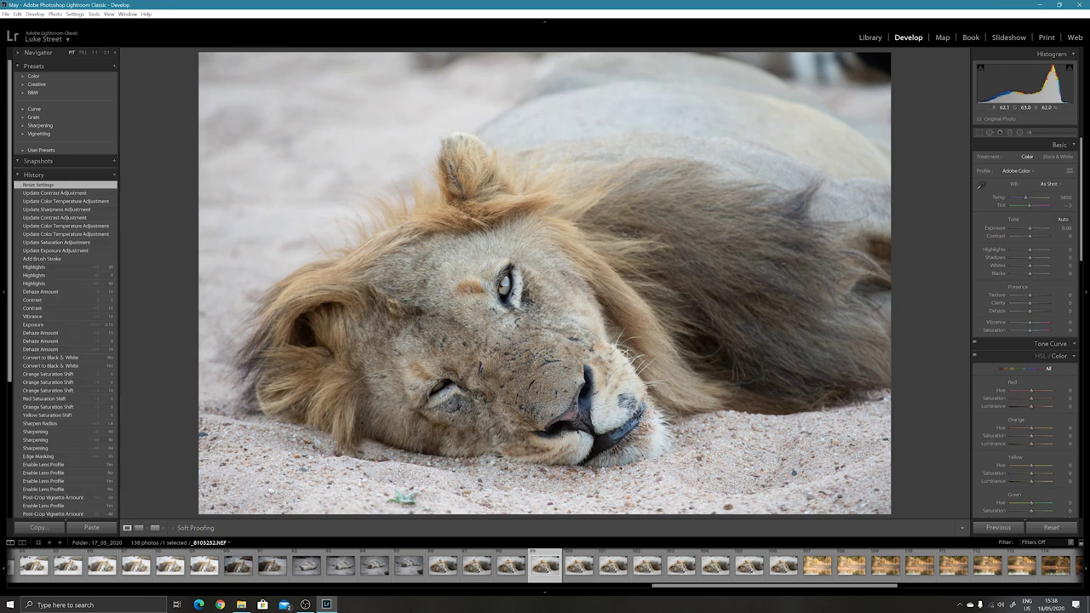
pyautogui.press('g')
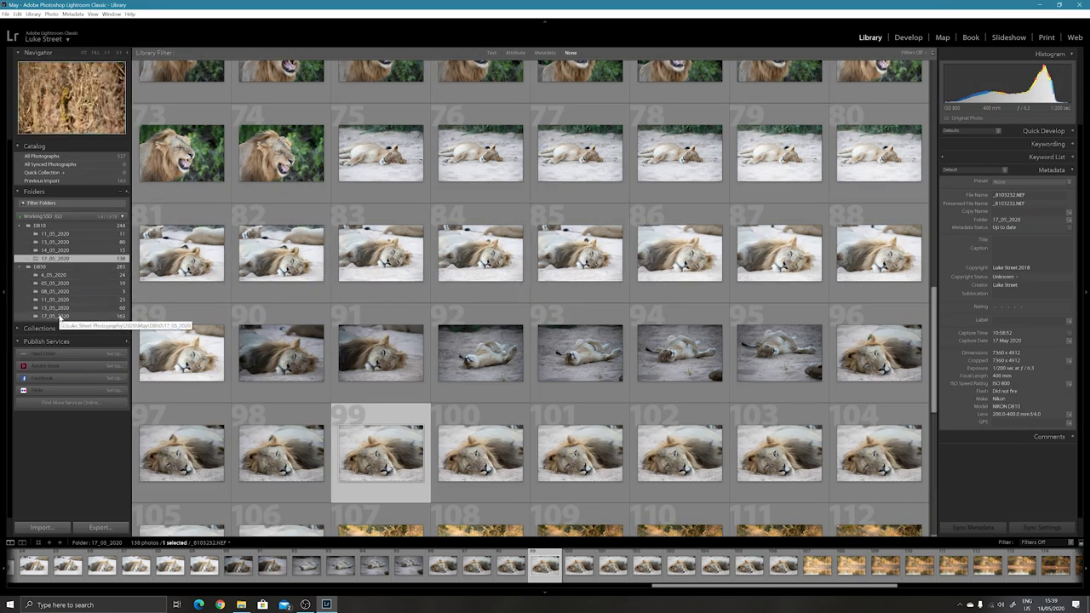
pyautogui.click(60, 316)
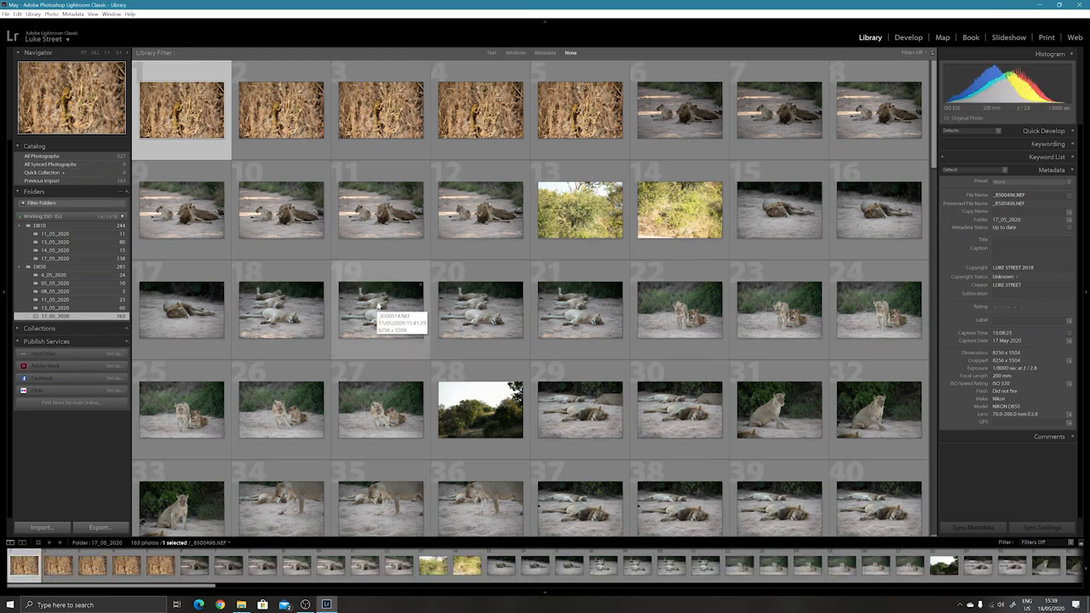
# Step: Look through the folder's lion photos, open photo 107 of the lion on its back and check its eye at 1:1
pyautogui.scroll(-3, 410, 285)
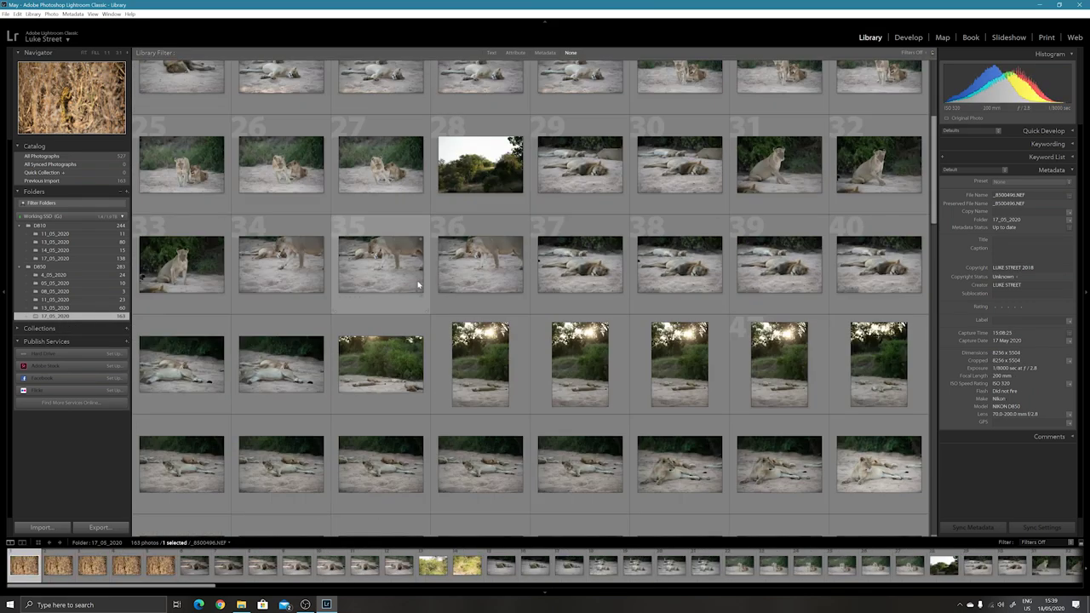
pyautogui.scroll(-10, 417, 285)
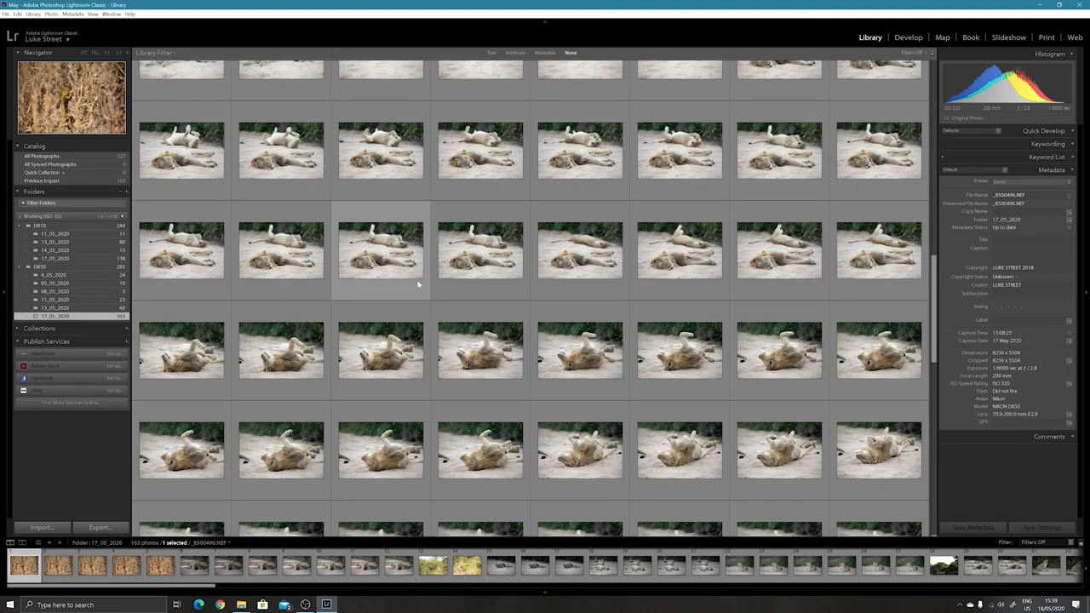
pyautogui.scroll(-2, 417, 286)
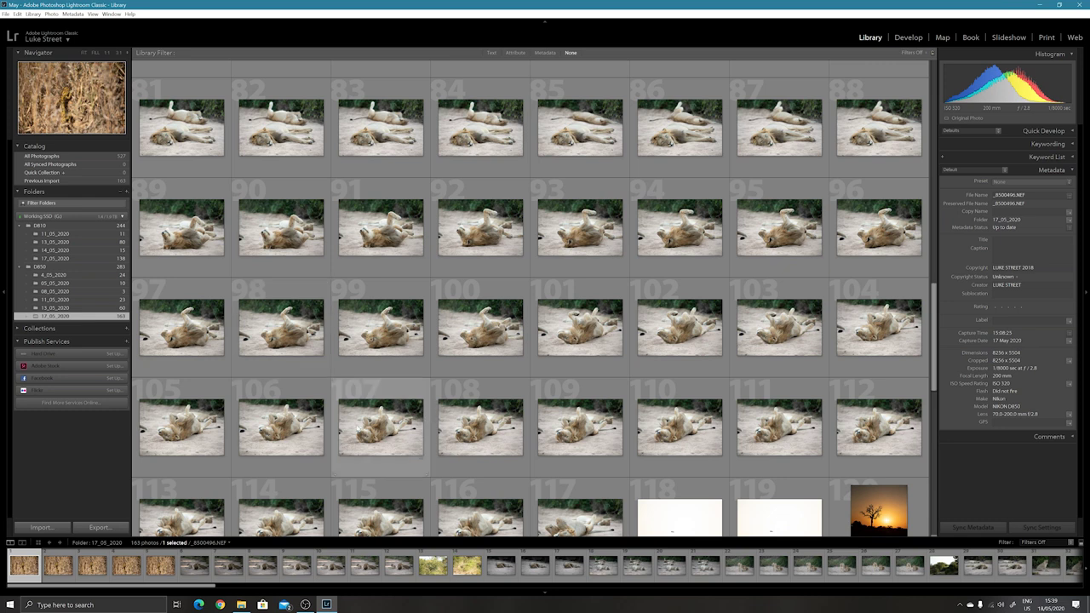
pyautogui.click(356, 430)
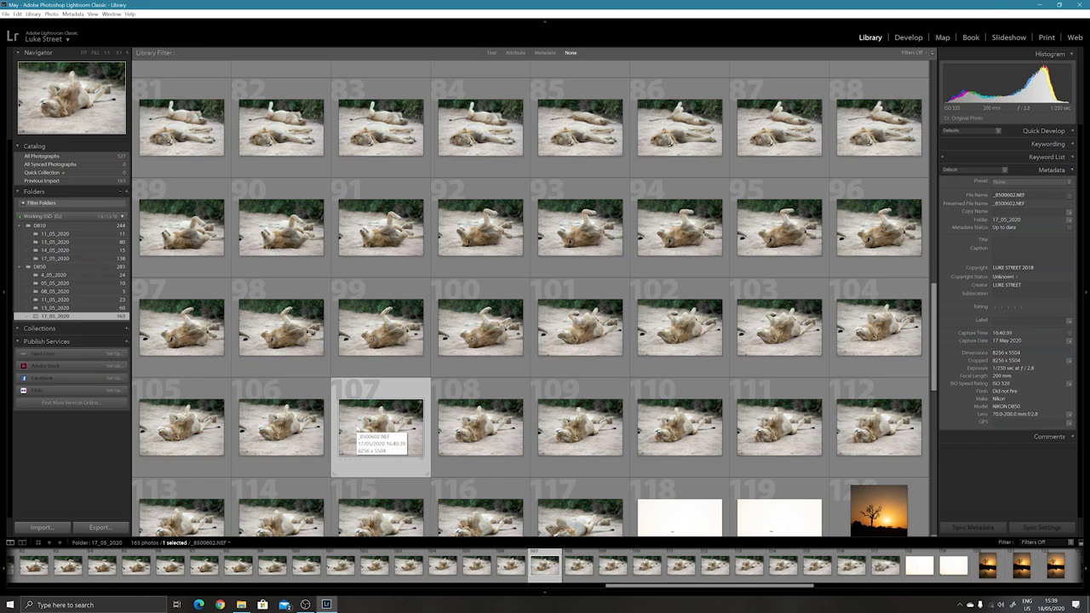
pyautogui.doubleClick(355, 428)
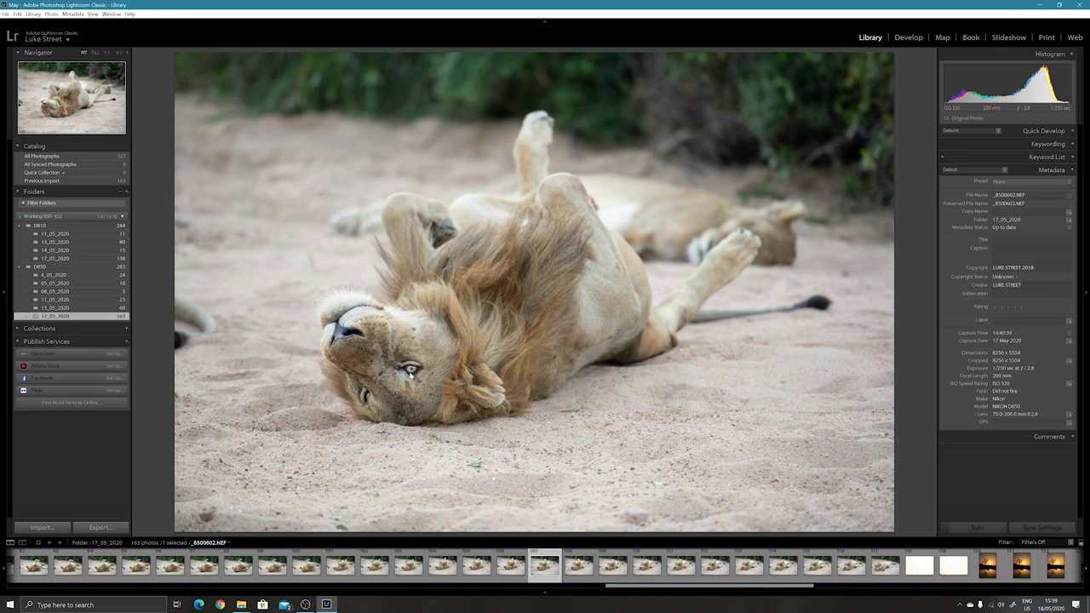
pyautogui.moveTo(410, 374); pyautogui.dragTo(487, 376)
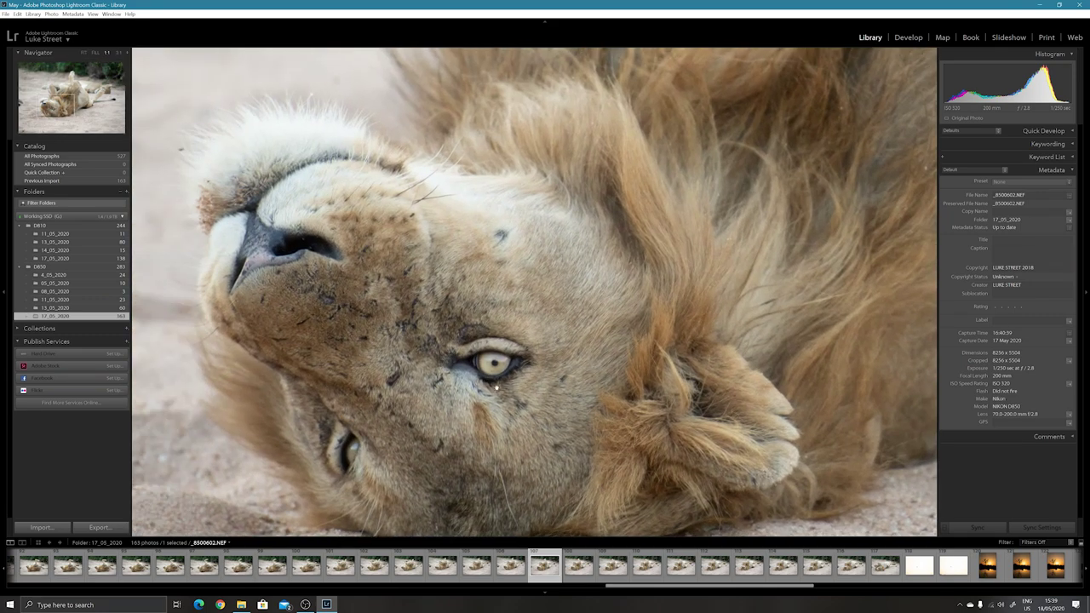
pyautogui.moveTo(560, 420); pyautogui.dragTo(553, 361)
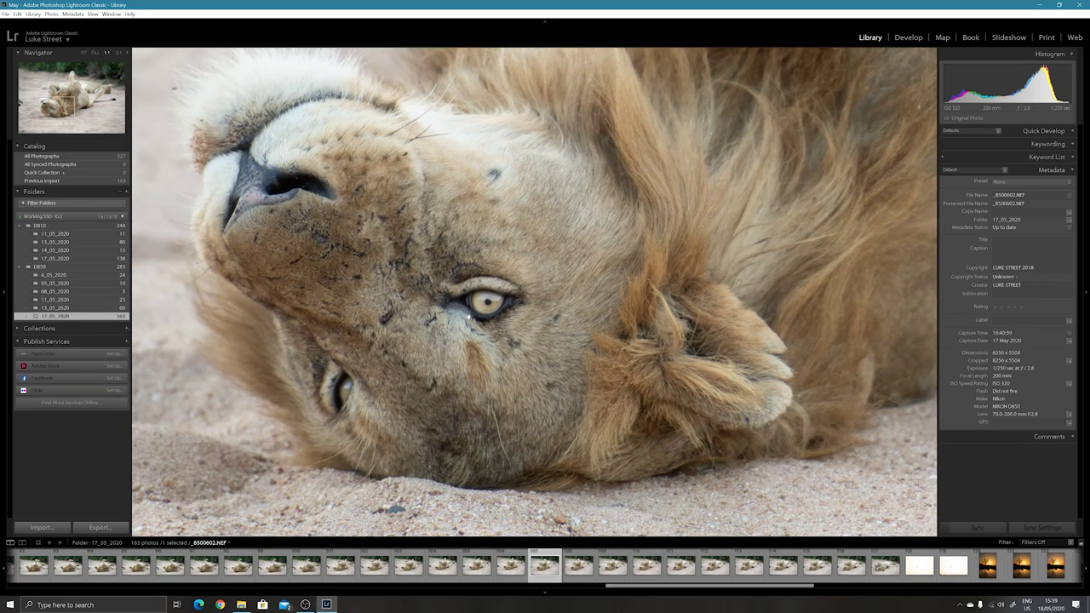
# Step: Check the eye focus of the following frame, _8500603.NEF, at 1:1 and rate it one star
pyautogui.press('Right')
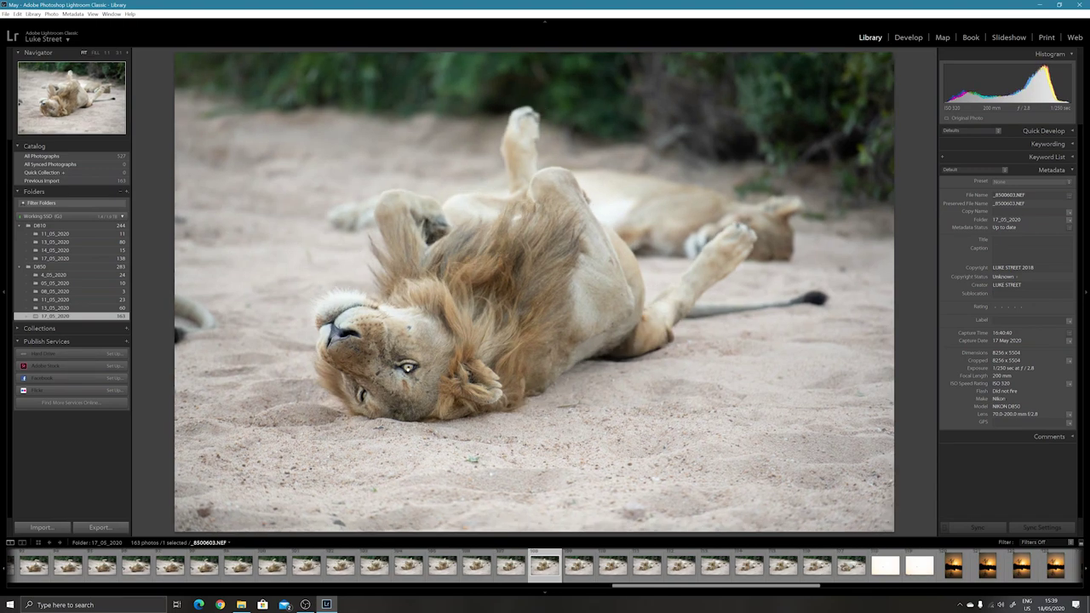
pyautogui.moveTo(410, 372); pyautogui.dragTo(470, 325)
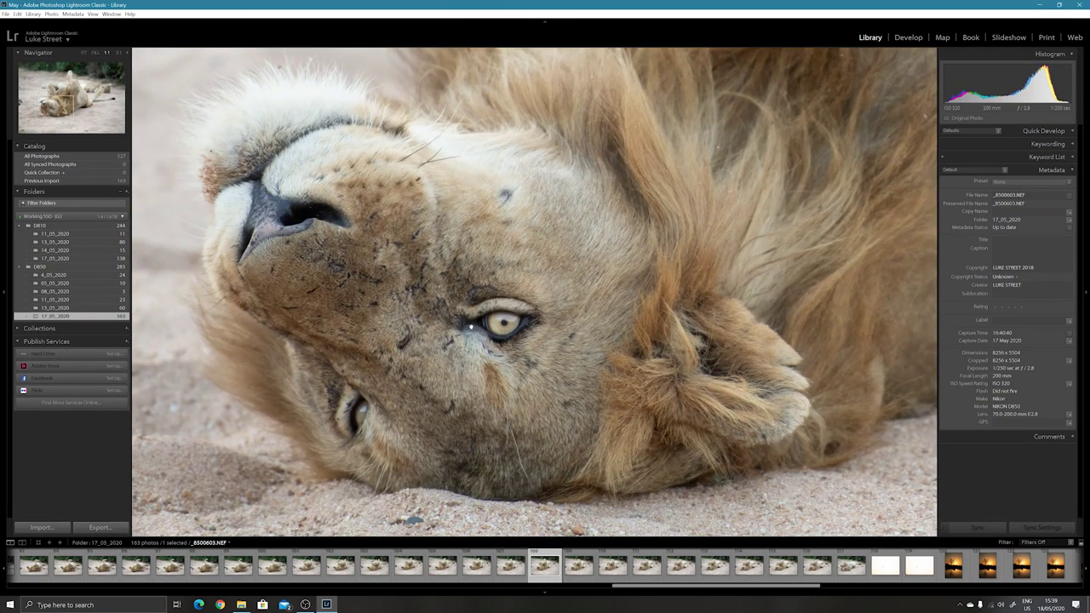
pyautogui.moveTo(470, 325); pyautogui.dragTo(467, 386)
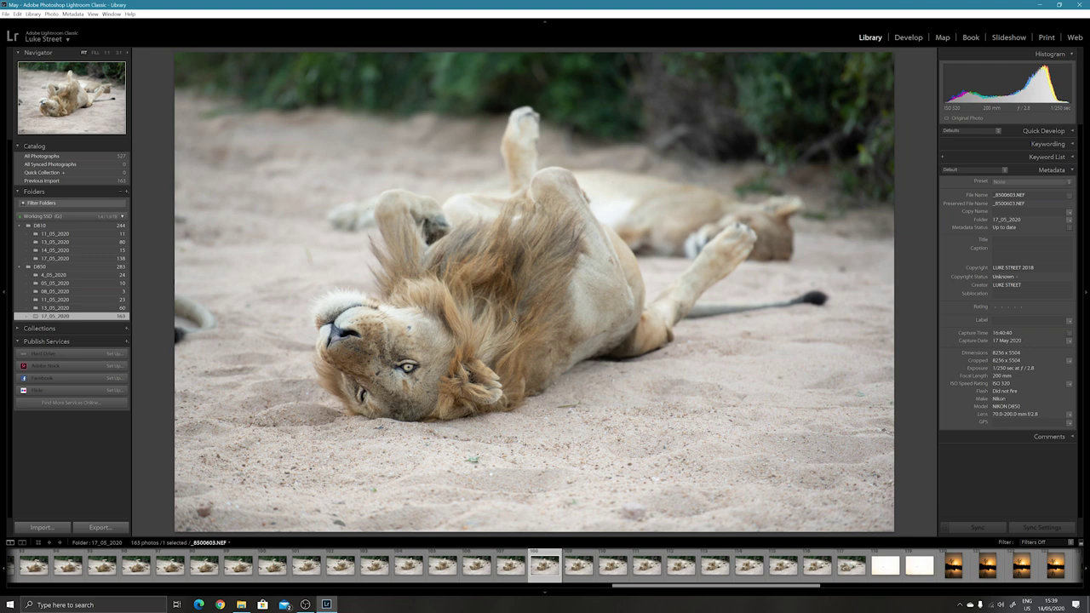
pyautogui.moveTo(755, 586)
pyautogui.mouseDown()
pyautogui.moveTo(1013, 587)
pyautogui.moveTo(744, 598)
pyautogui.mouseUp()
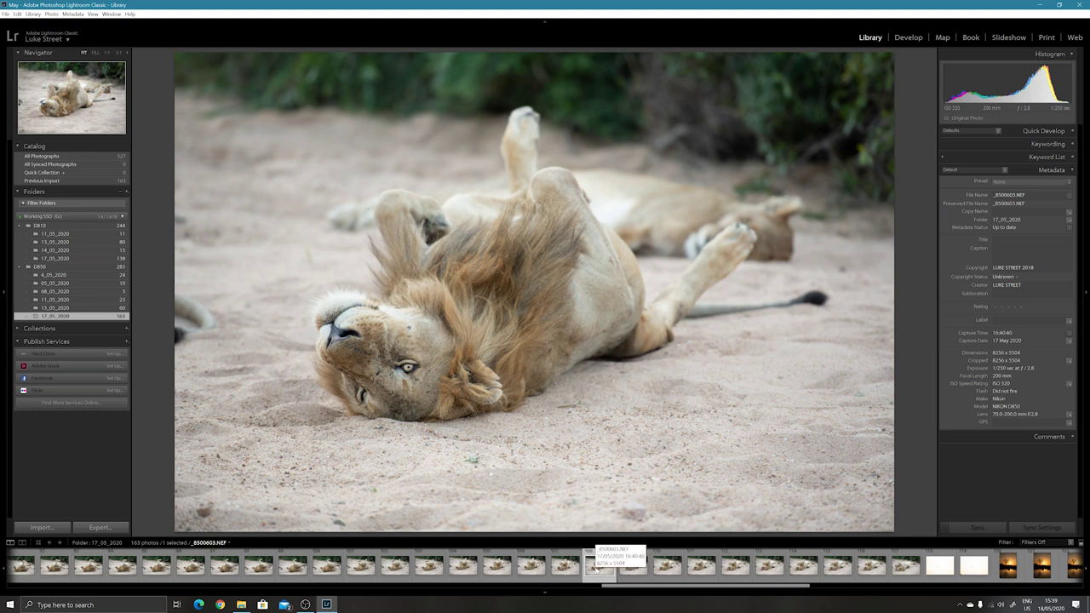
pyautogui.press('1')
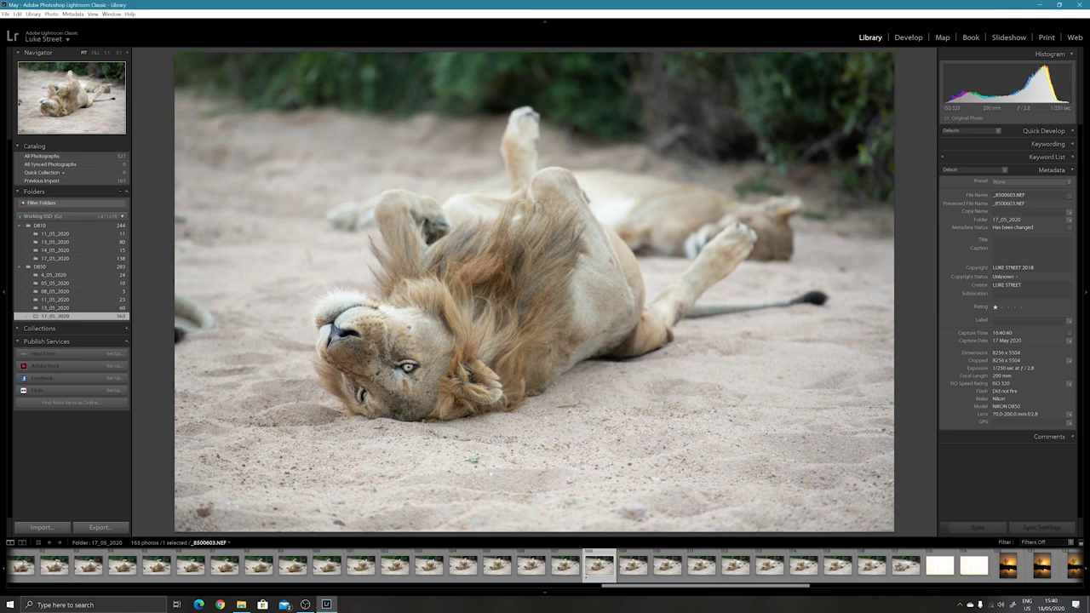
pyautogui.press('z')
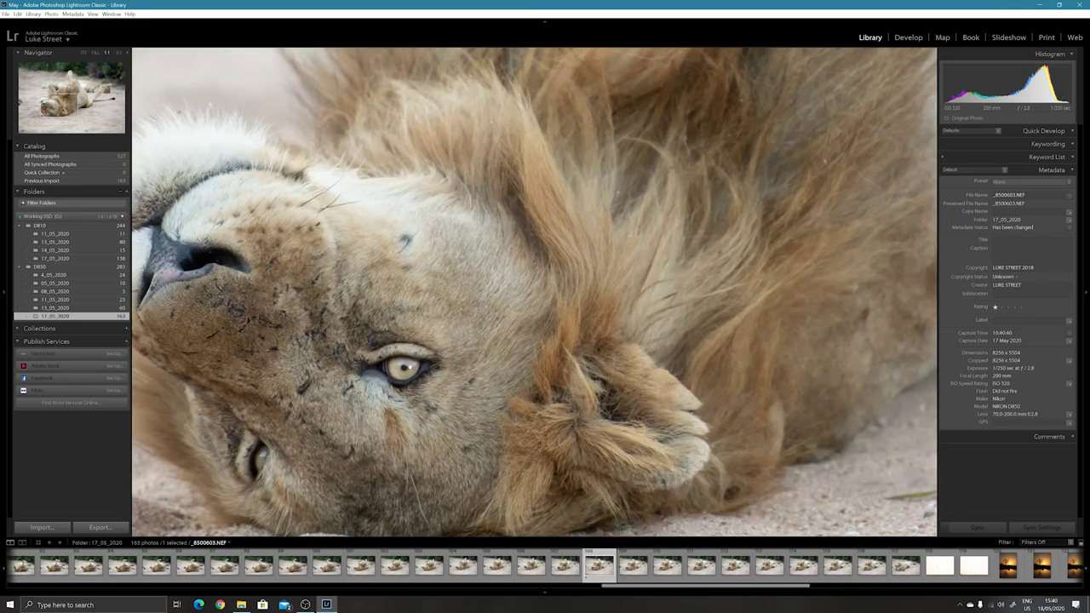
pyautogui.press('z')
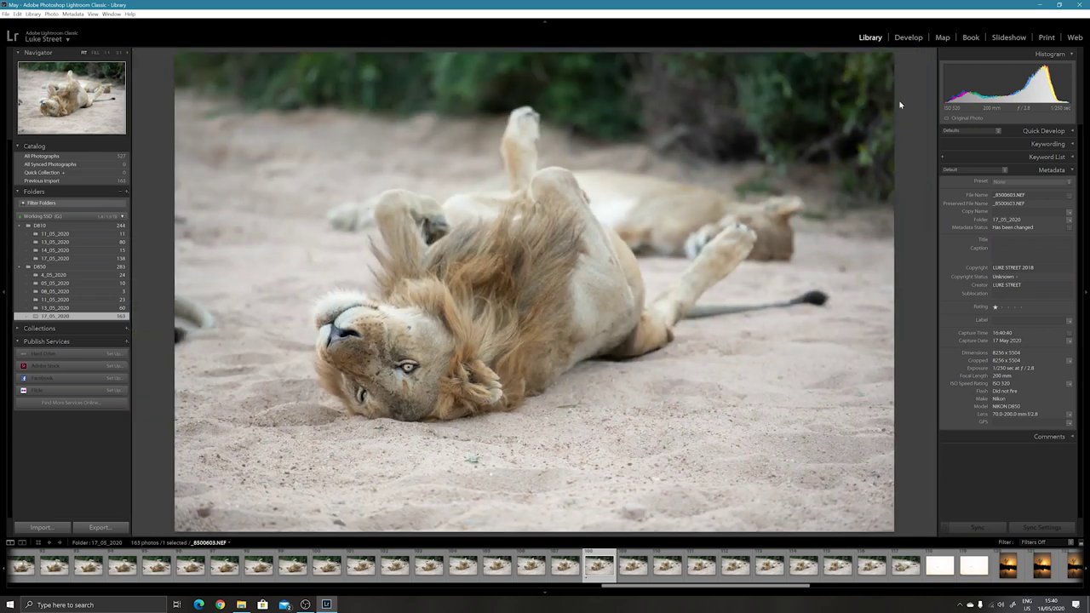
# Step: Bring the one-star lion photo into the Develop module and look over the Split Toning and Tone Curve settings
pyautogui.click(910, 37)
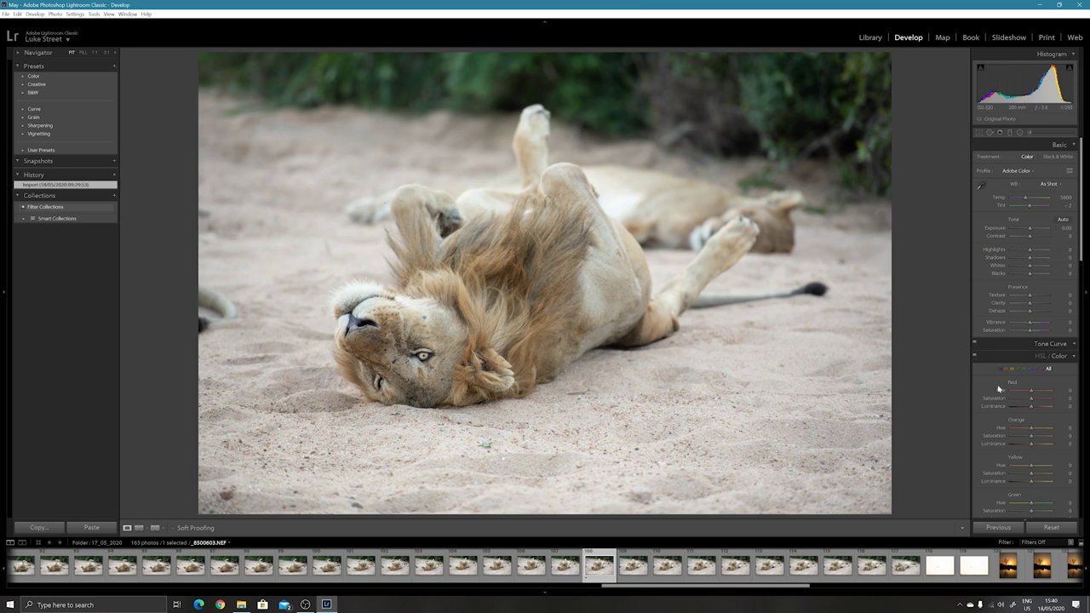
pyautogui.moveTo(1083, 247); pyautogui.dragTo(1088, 369)
pyautogui.click(1071, 304)
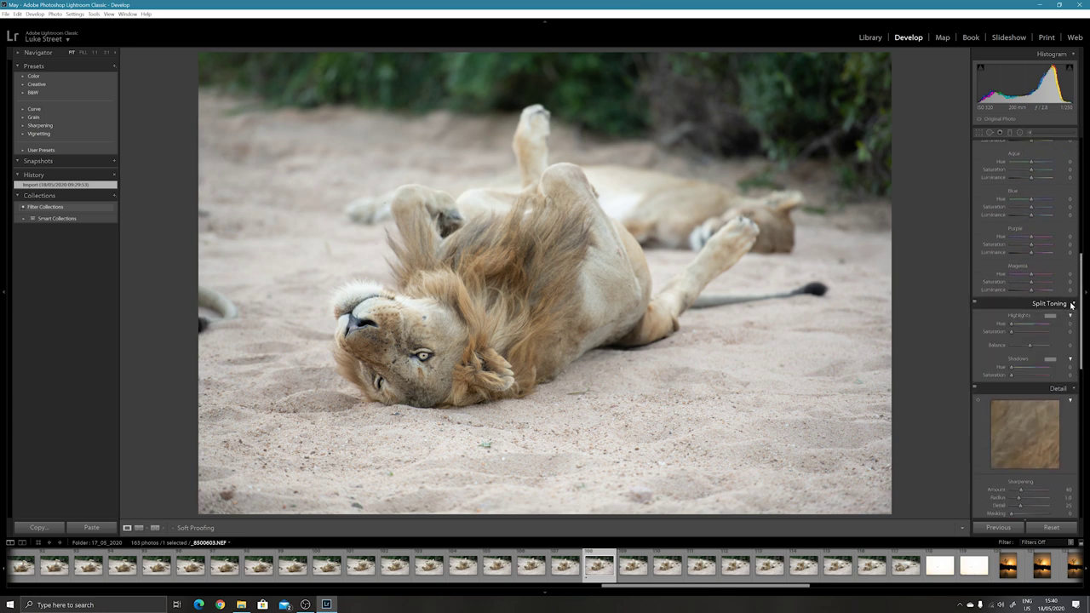
pyautogui.click(1071, 304)
pyautogui.moveTo(1083, 294); pyautogui.dragTo(1085, 230)
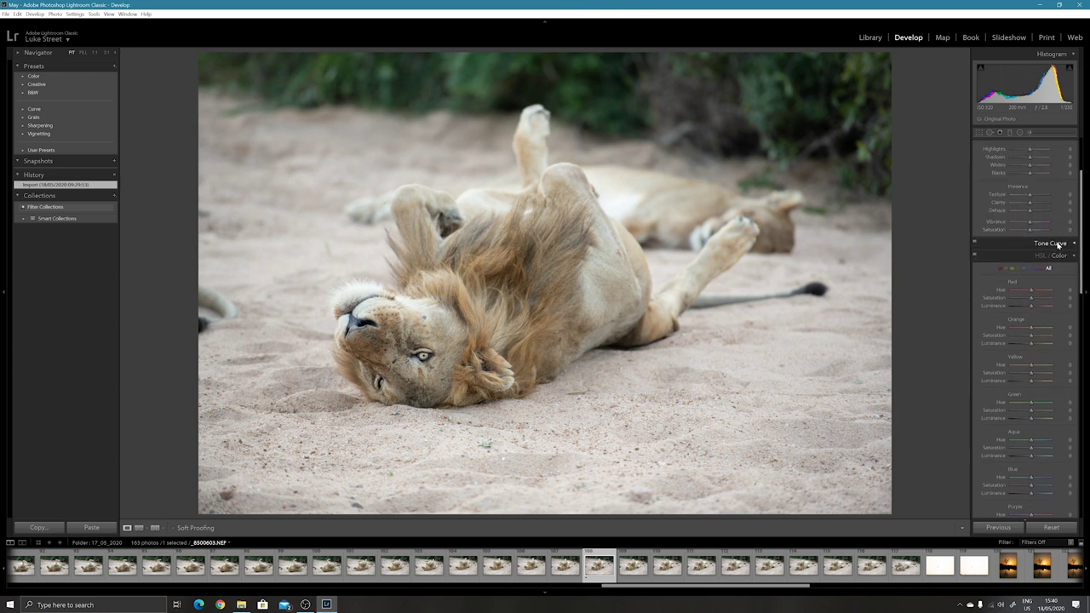
pyautogui.click(1058, 244)
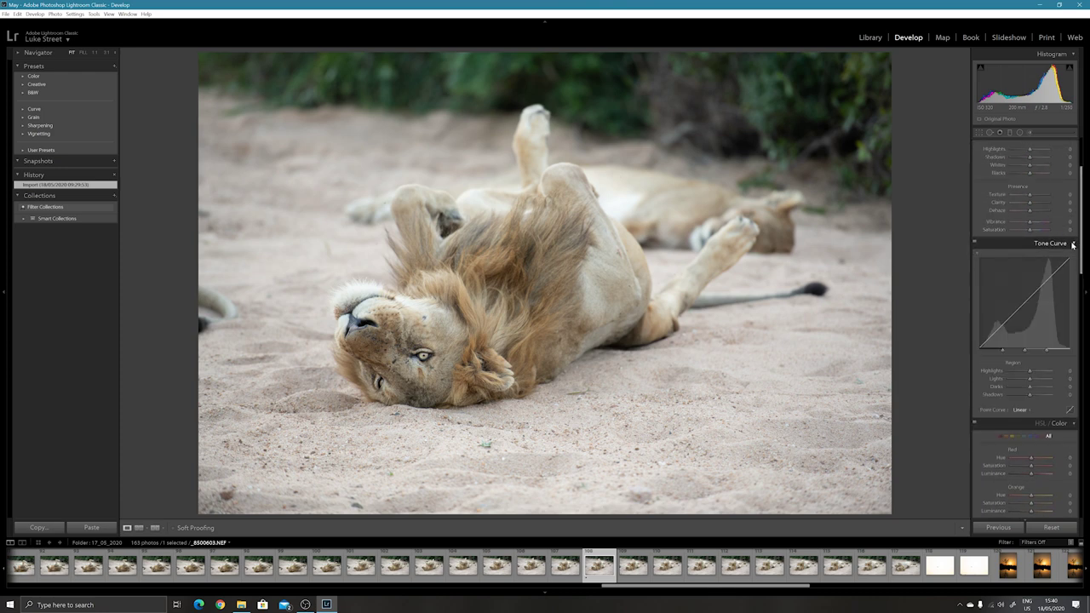
pyautogui.click(1071, 245)
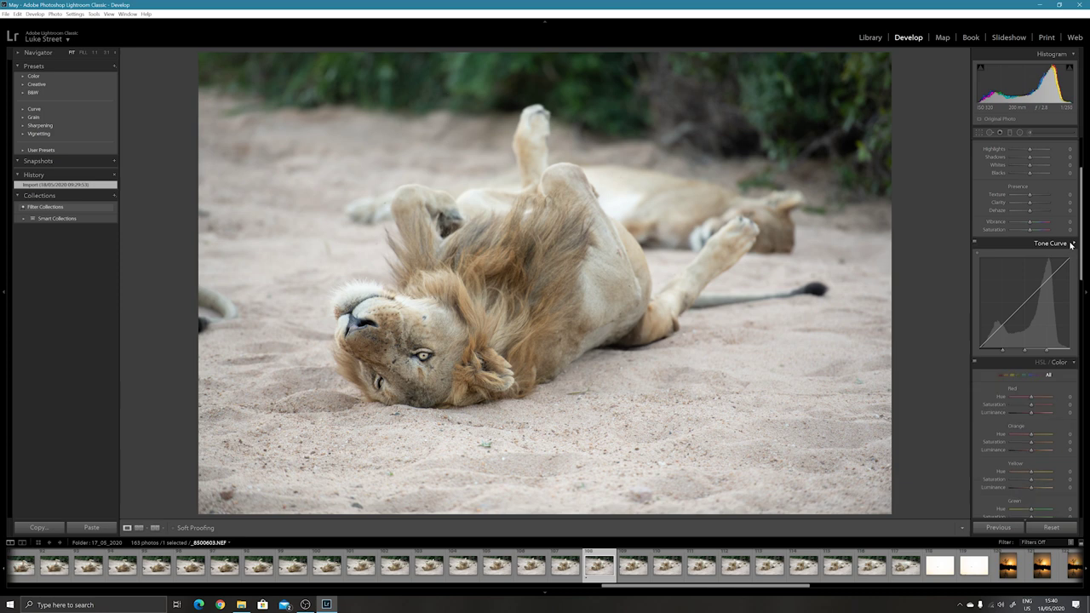
# Step: Set the Red, Green and Blue Primary saturation to +10 in Calibration and check the lion's face at 1:1
pyautogui.moveTo(1084, 245); pyautogui.dragTo(1078, 470)
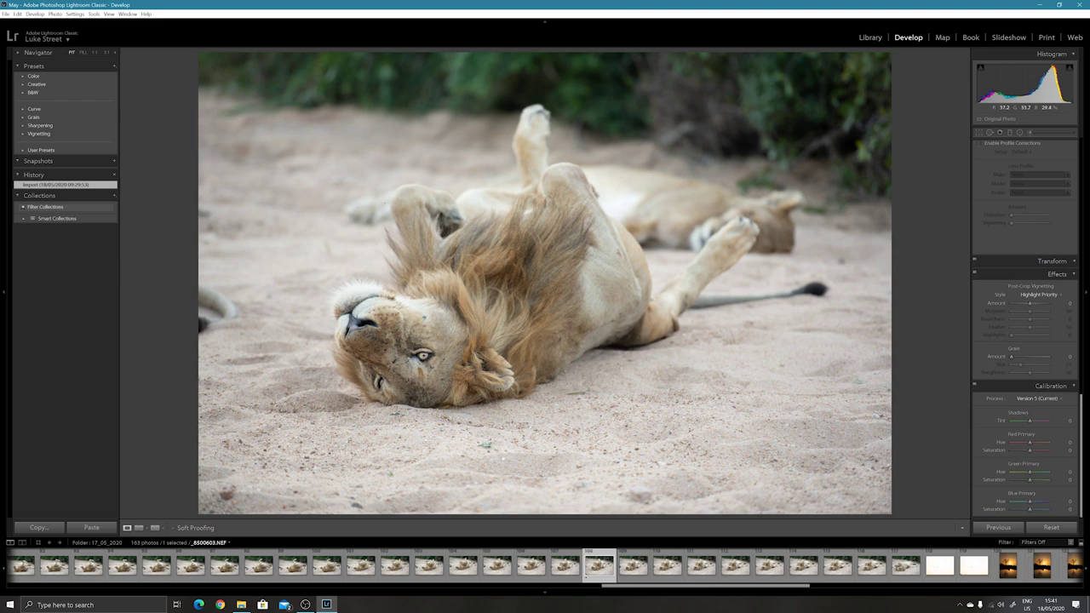
pyautogui.click(412, 342)
pyautogui.click(412, 341)
pyautogui.moveTo(1029, 454); pyautogui.dragTo(1031, 509)
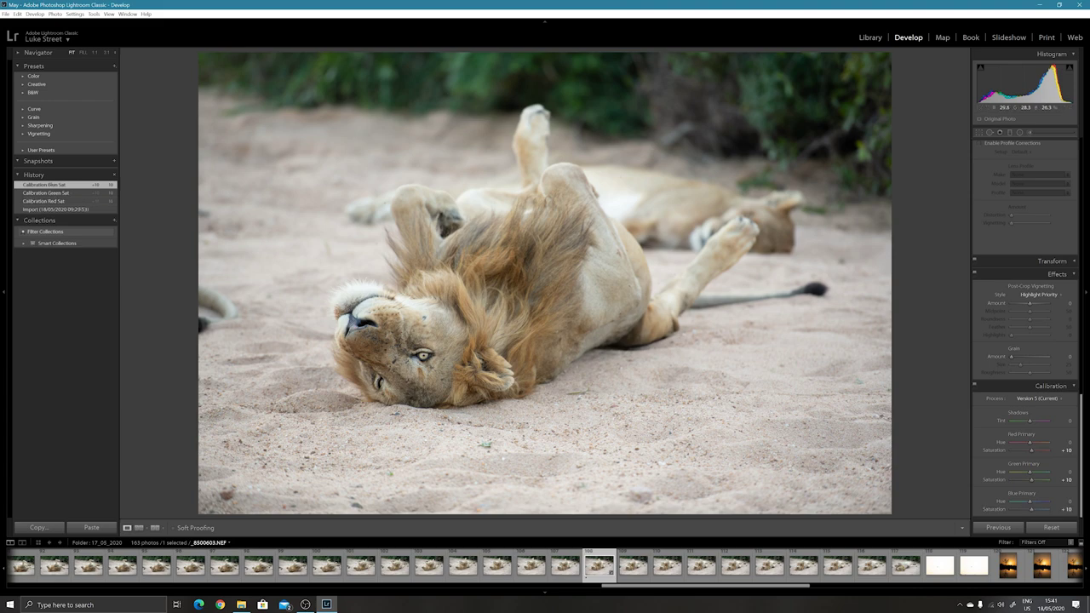
pyautogui.click(408, 351)
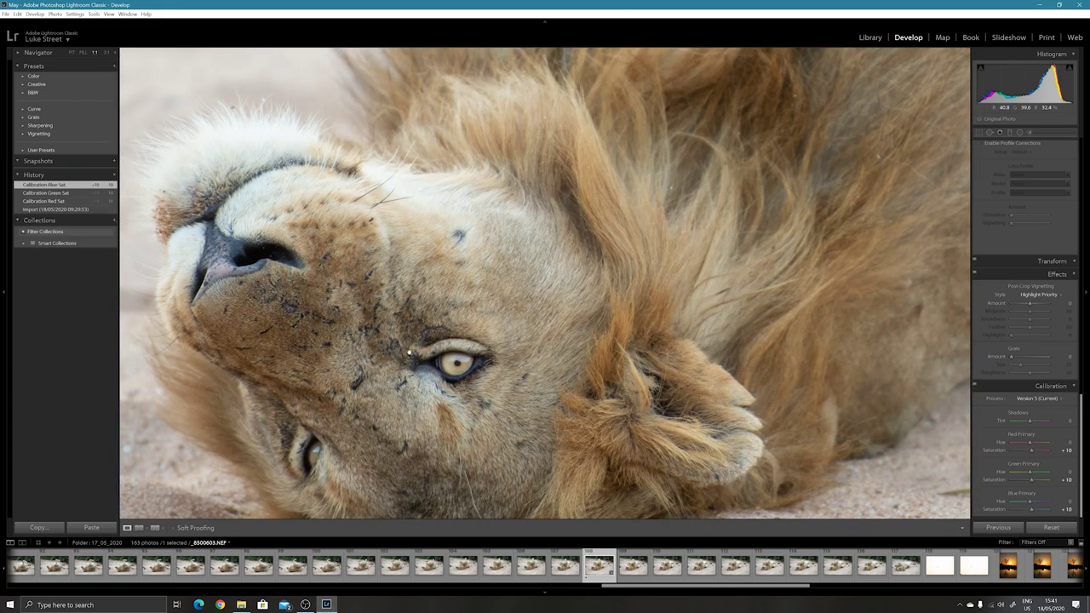
pyautogui.click(409, 351)
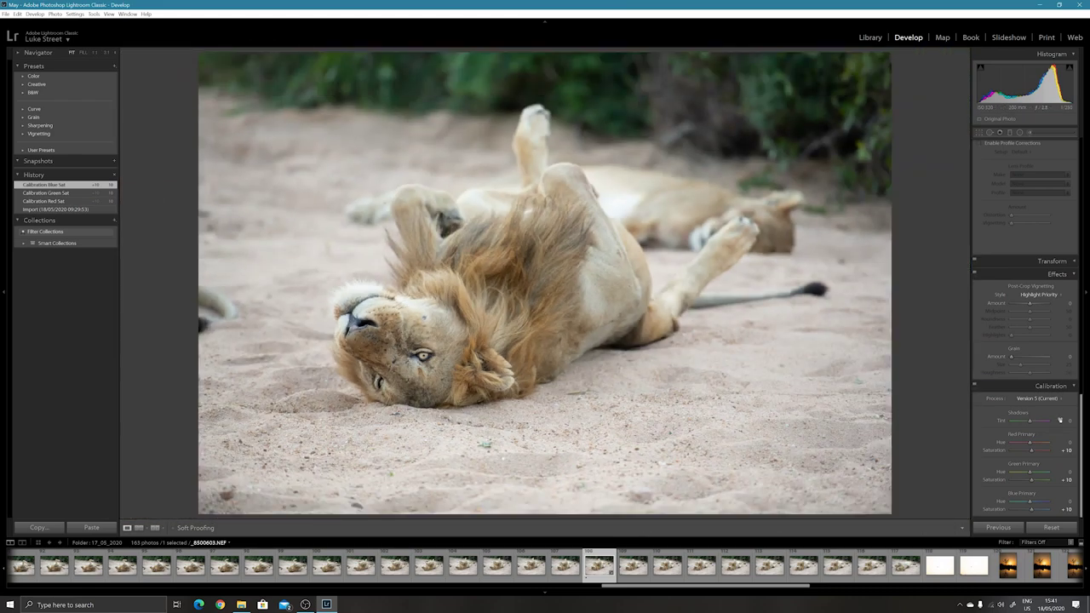
# Step: Try a Red Primary saturation of +47 and return it to +10
pyautogui.moveTo(1033, 449); pyautogui.dragTo(1048, 449)
pyautogui.doubleClick(1051, 452)
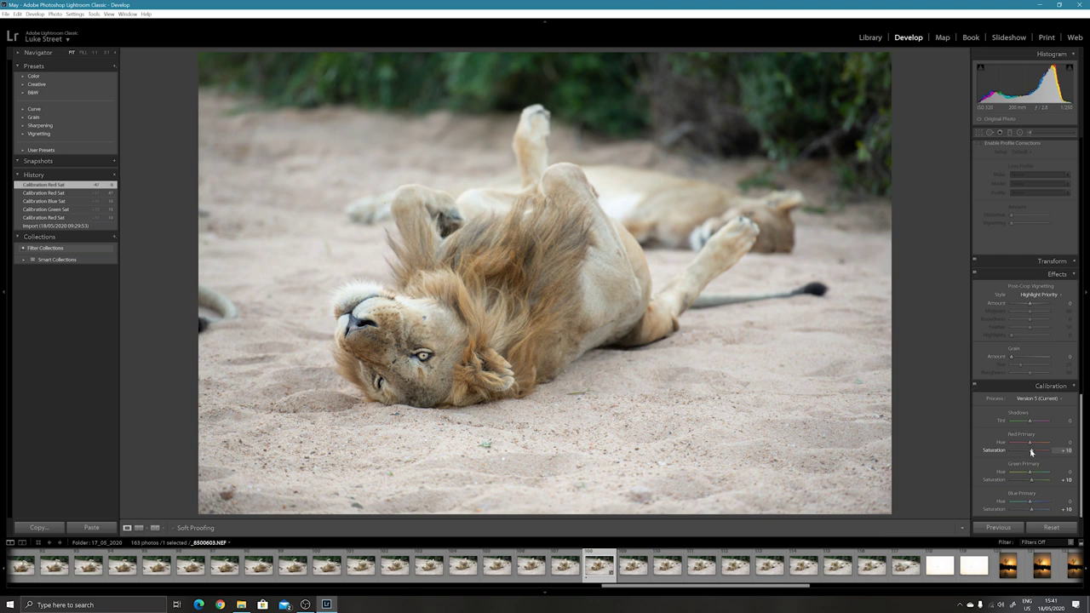
pyautogui.moveTo(1031, 452); pyautogui.dragTo(1031, 451)
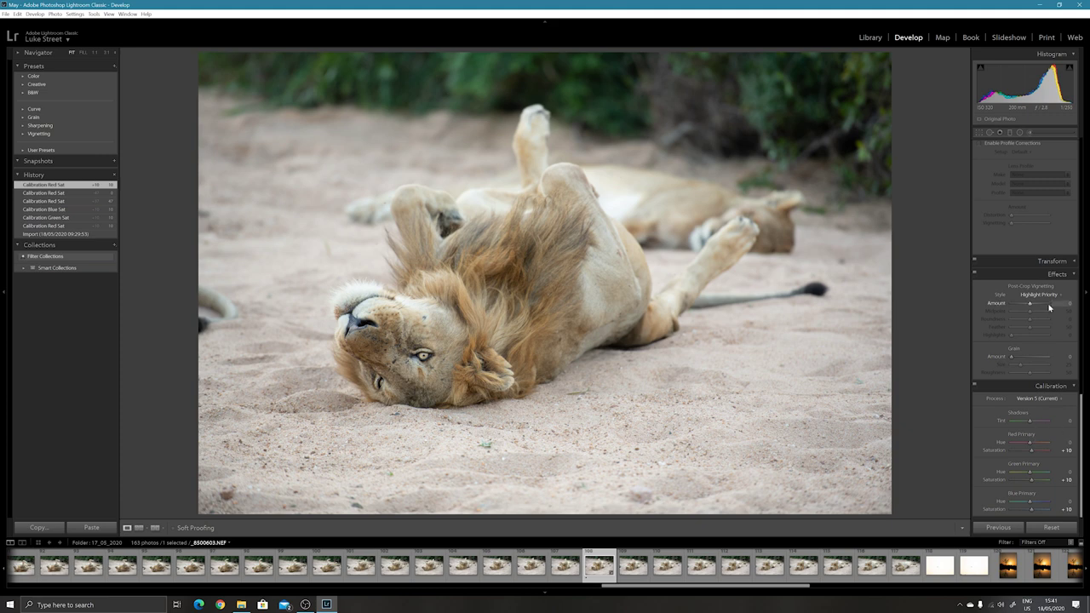
# Step: Set the post-crop vignetting amount to -35 and try a different roundness before resetting it to 0
pyautogui.scroll(3, 1049, 307)
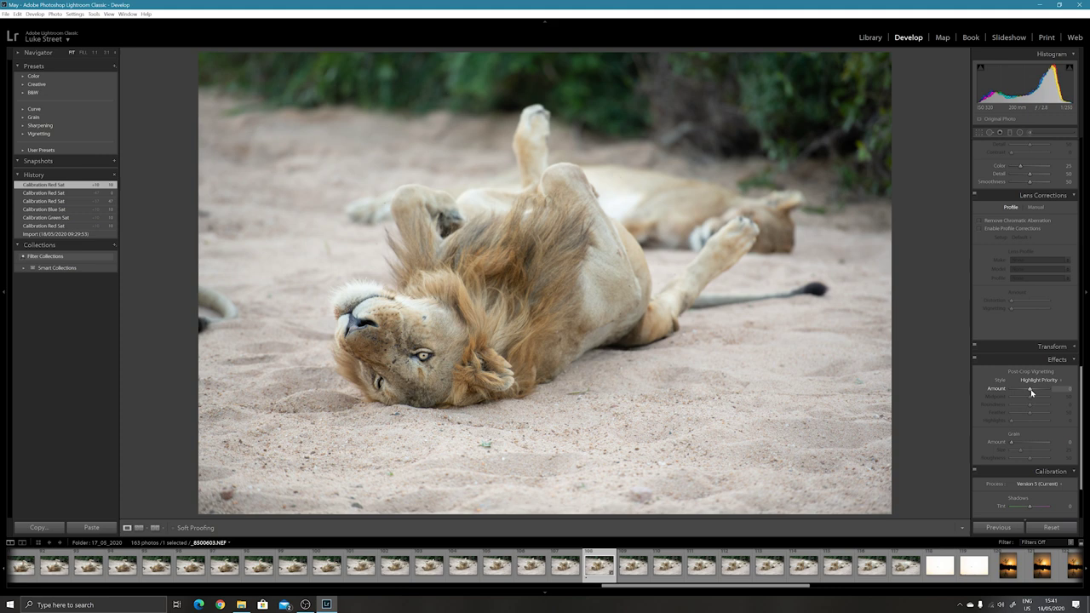
pyautogui.press('Down')
pyautogui.press('Down')
pyautogui.press('Down')
pyautogui.press('Down')
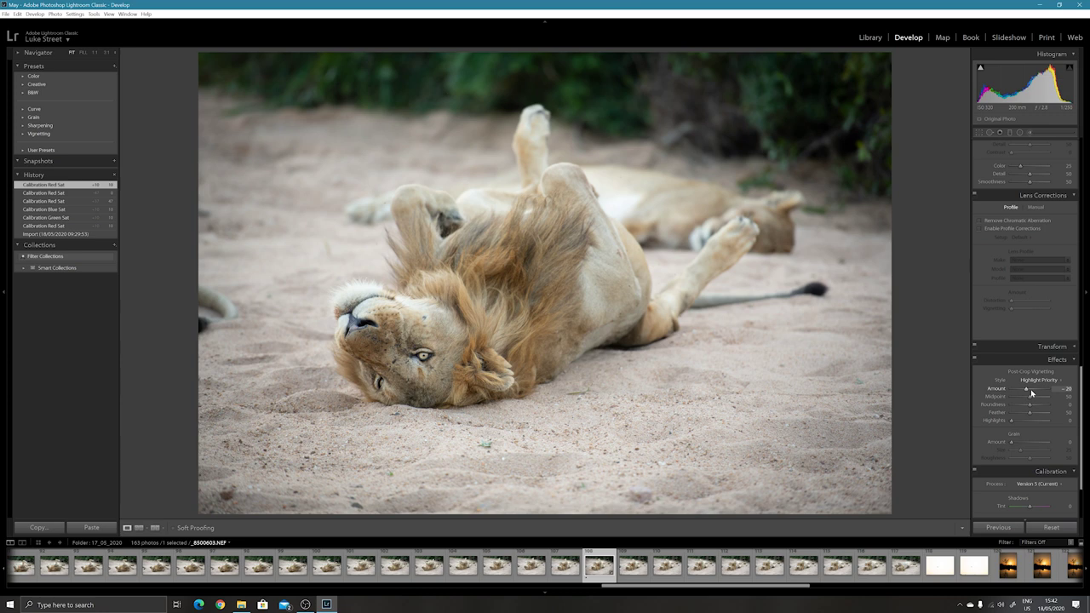
pyautogui.press('Down')
pyautogui.press('Down')
pyautogui.press('Down')
pyautogui.press('Down')
pyautogui.press('Down')
pyautogui.press('Down')
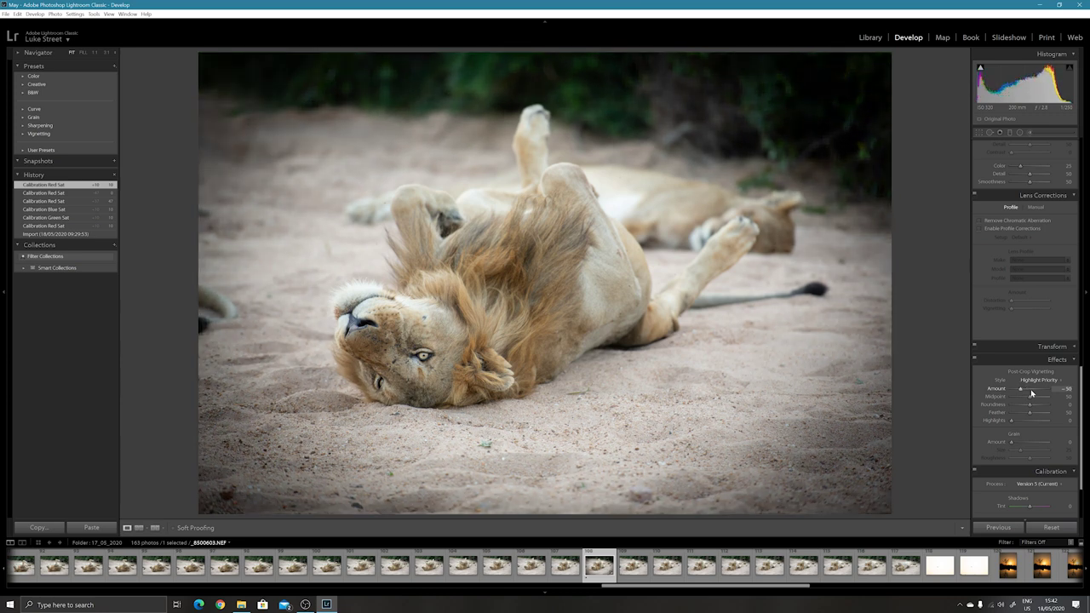
pyautogui.press('Up')
pyautogui.press('Up')
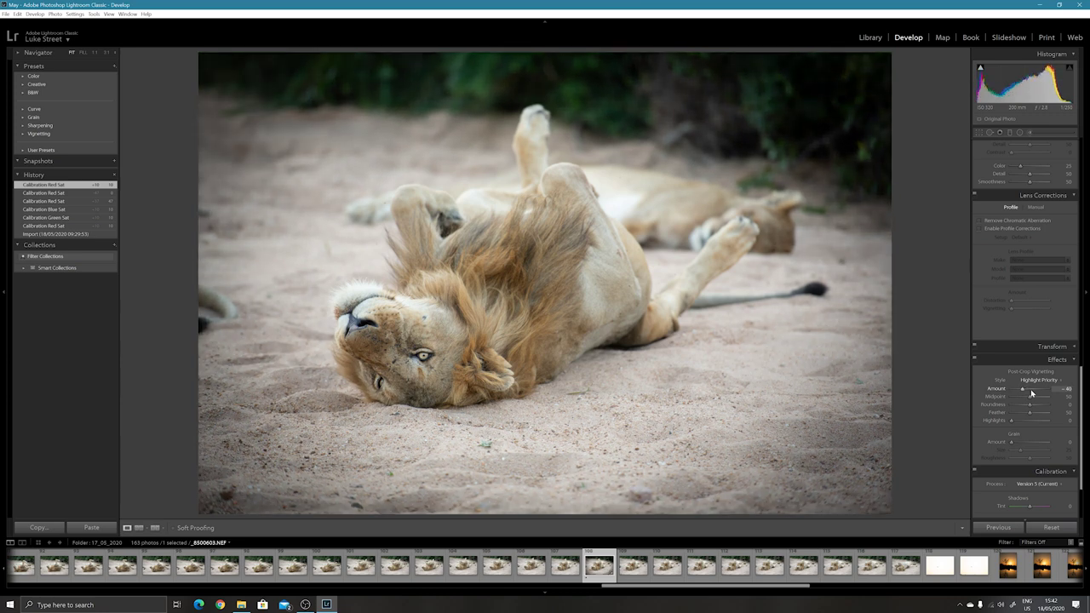
pyautogui.press('Up')
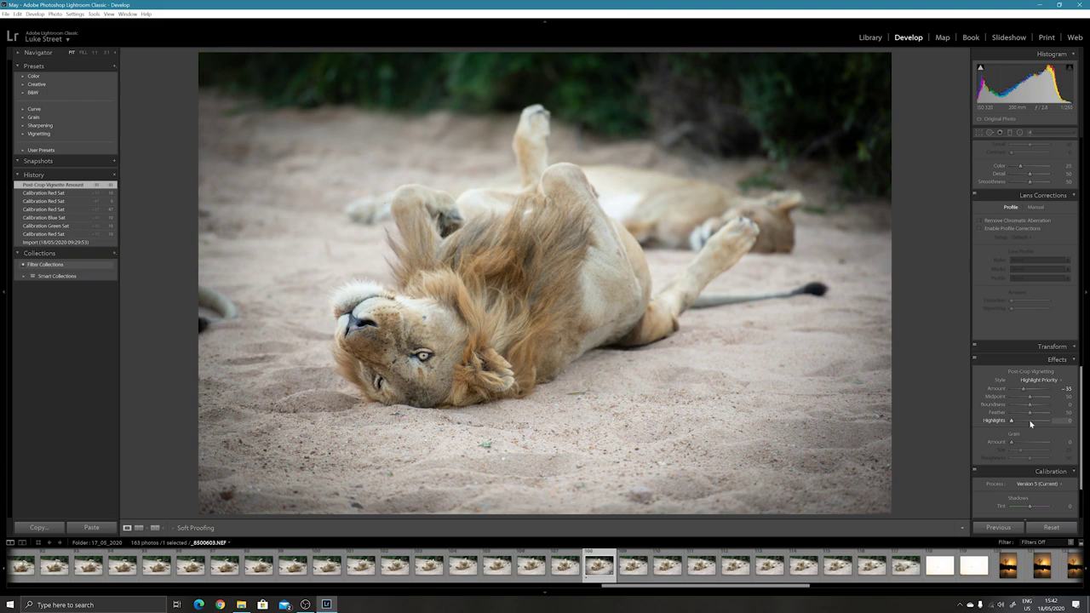
pyautogui.moveTo(1030, 405)
pyautogui.mouseDown()
pyautogui.moveTo(1049, 407)
pyautogui.moveTo(1014, 408)
pyautogui.mouseUp()
pyautogui.doubleClick(1014, 408)
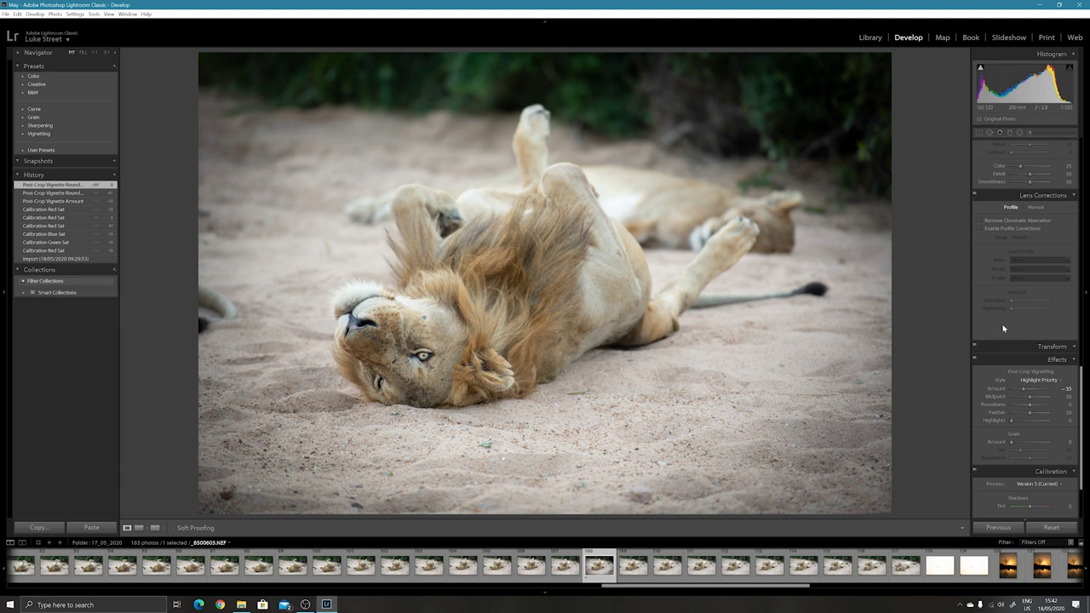
# Step: Enable the lens profile corrections for the lion photo, comparing it with and without them and leaving them on
pyautogui.scroll(2, 1000, 327)
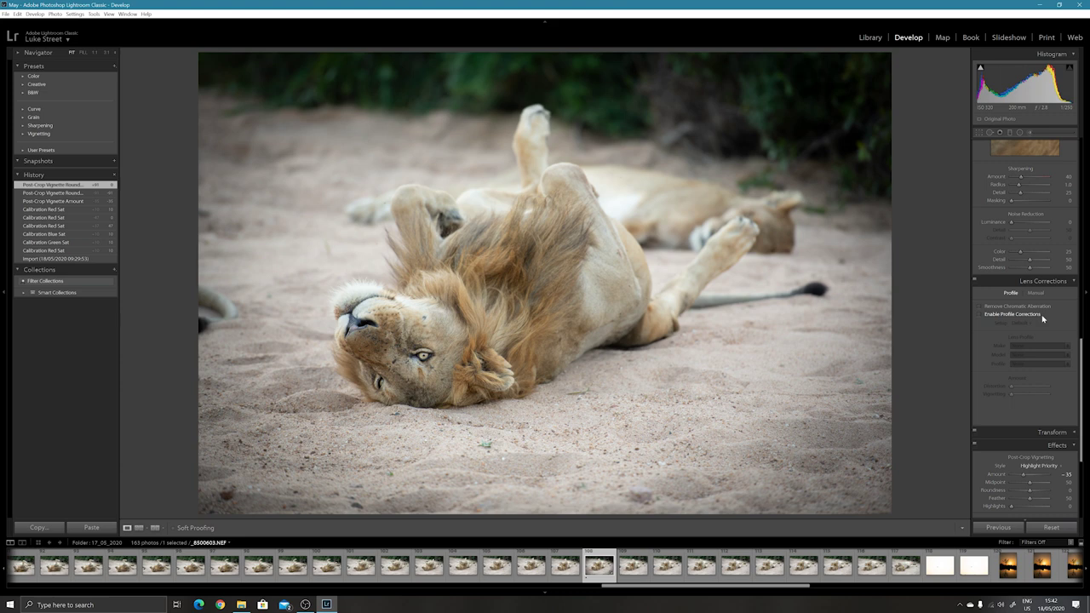
pyautogui.click(979, 315)
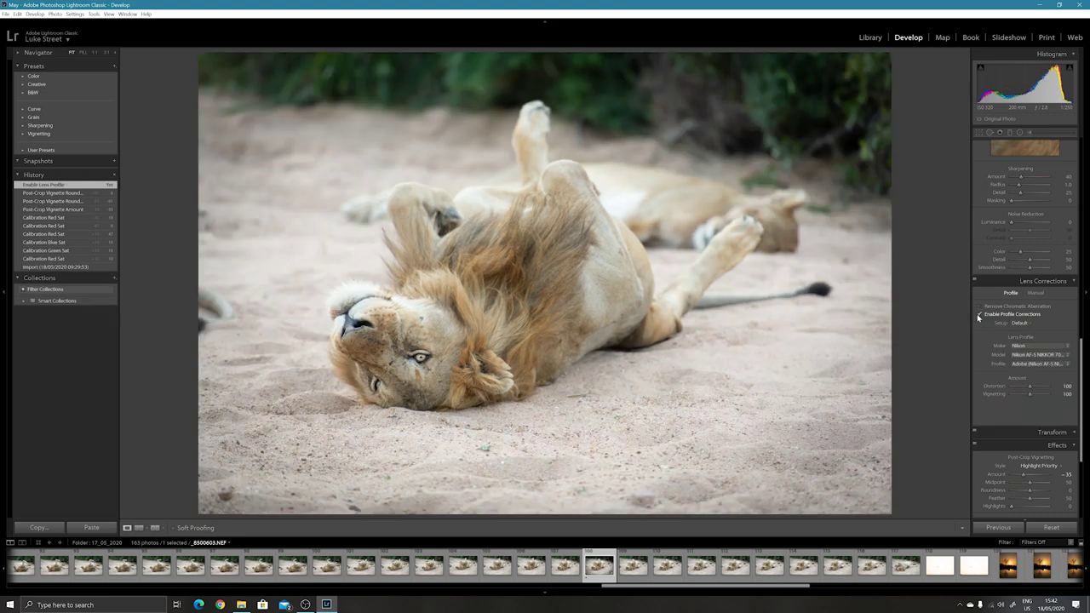
pyautogui.click(978, 315)
pyautogui.click(978, 315)
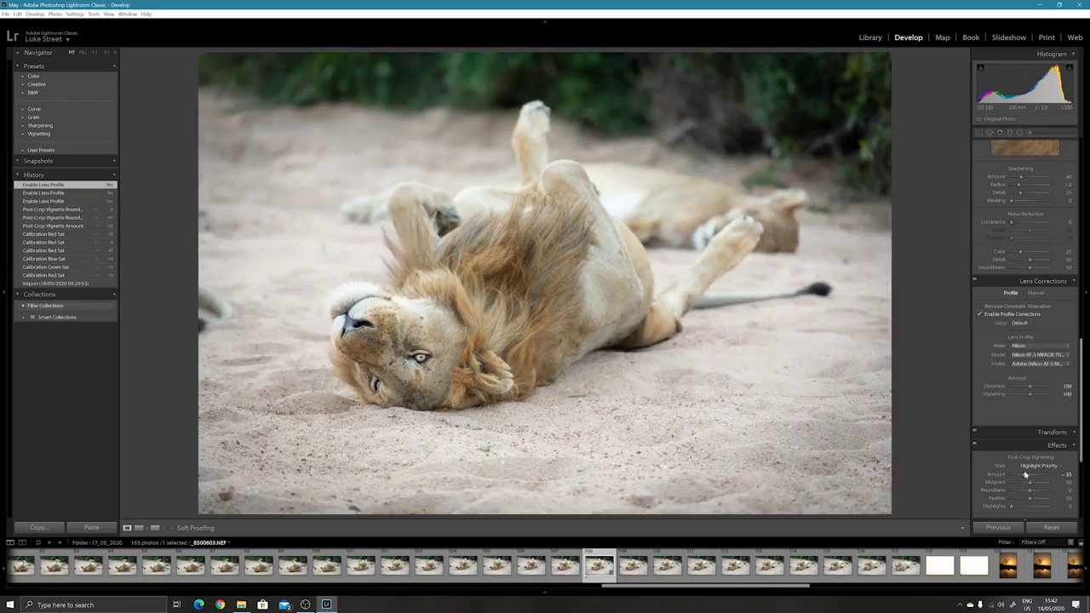
pyautogui.click(979, 315)
pyautogui.click(979, 315)
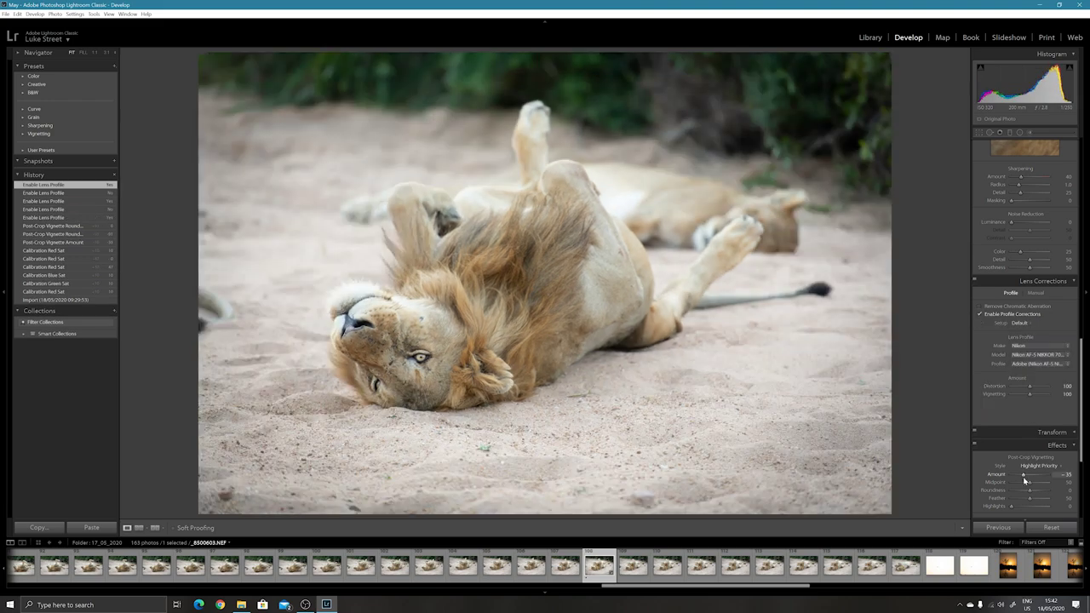
# Step: Set the post-crop vignetting amount to -55 and the sharpening masking to 91
pyautogui.moveTo(1024, 477); pyautogui.dragTo(1025, 478)
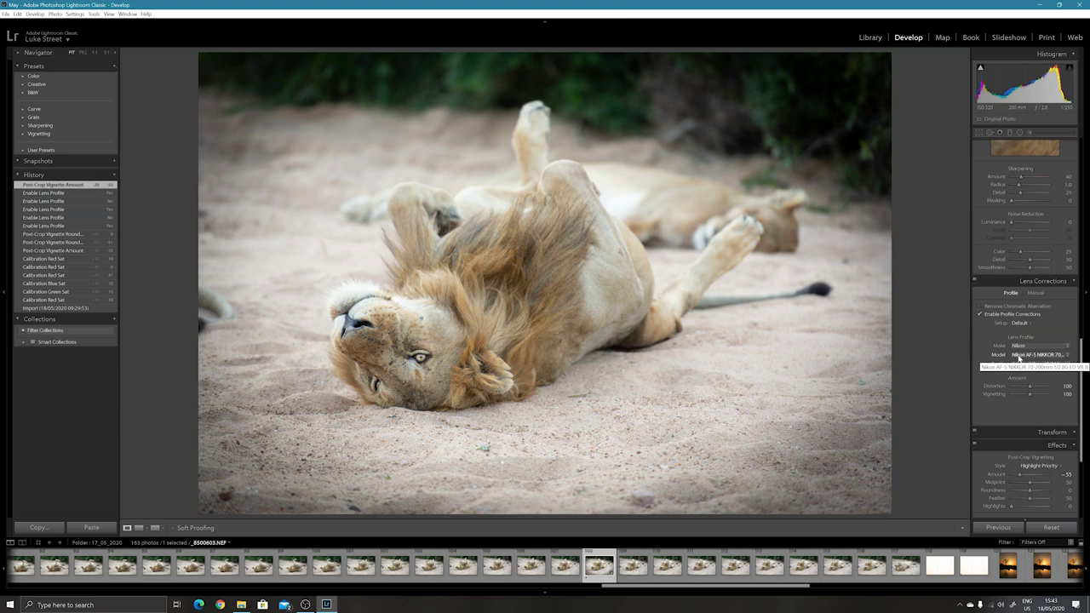
pyautogui.scroll(2, 1046, 396)
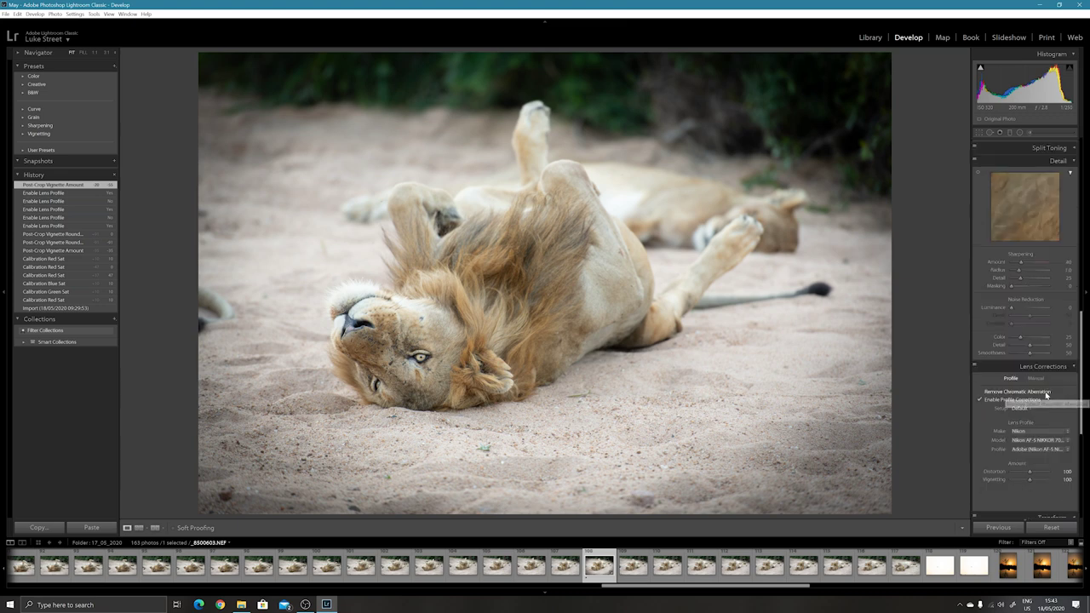
pyautogui.scroll(2, 1046, 394)
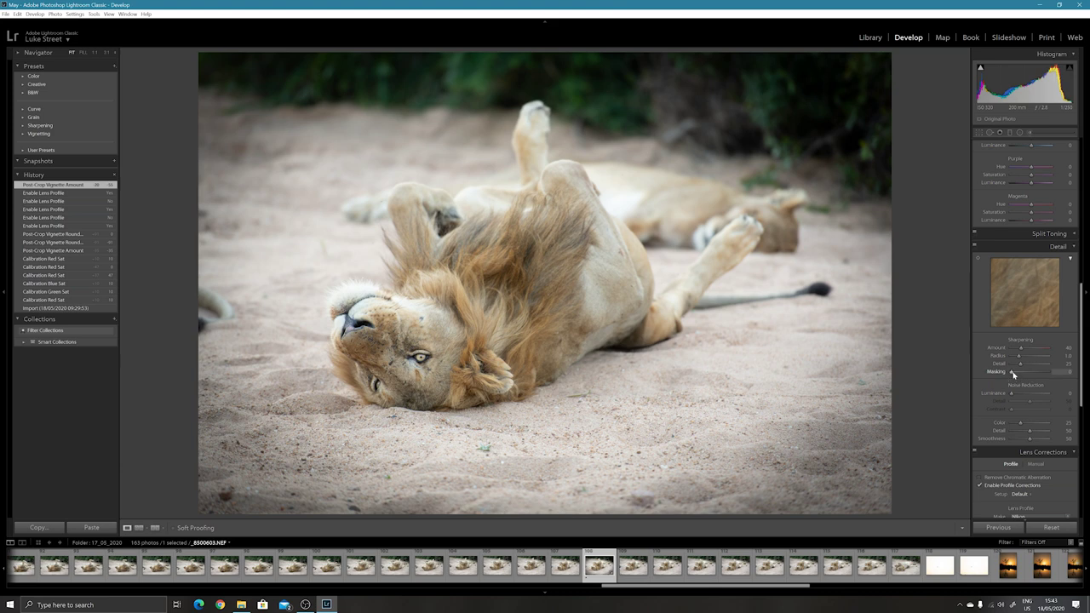
pyautogui.click(1013, 372)
pyautogui.moveTo(1012, 373); pyautogui.dragTo(1047, 372)
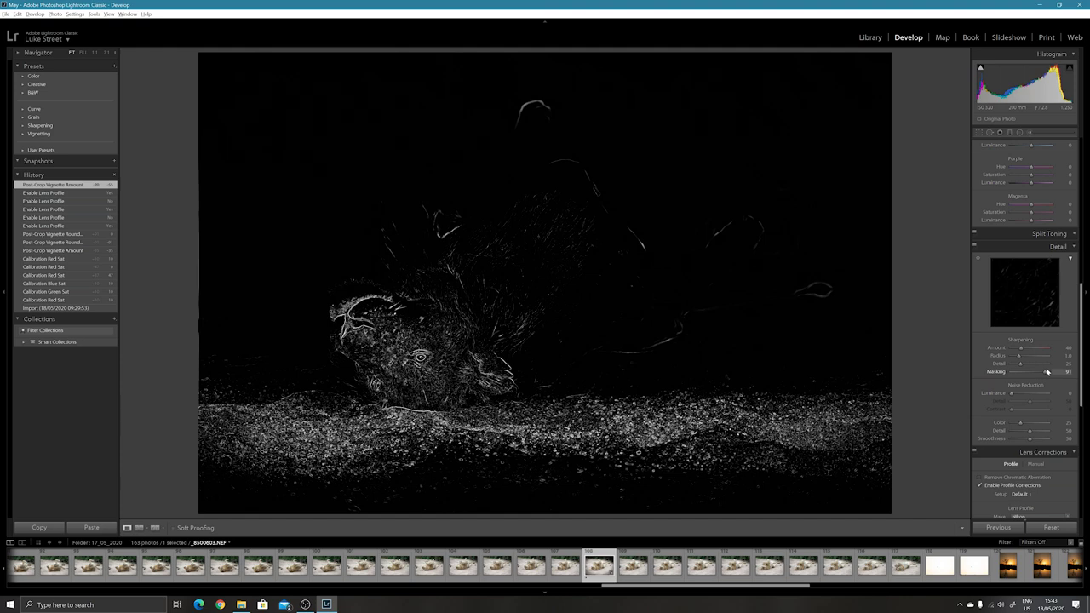
pyautogui.moveTo(1047, 372); pyautogui.dragTo(1047, 372)
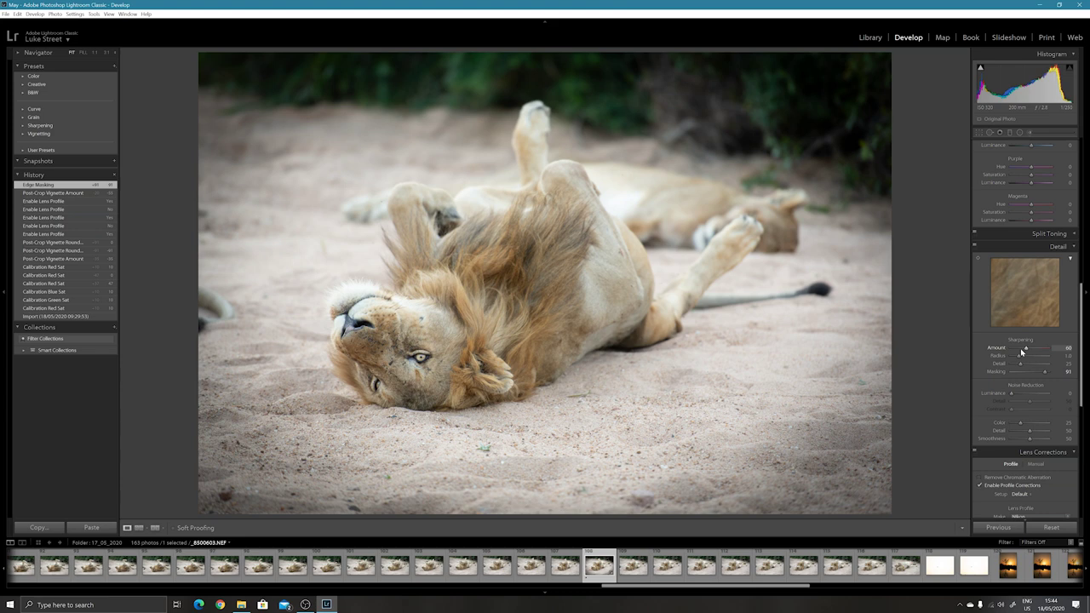
# Step: Set the sharpening amount to 60 and the radius to 1.8, checking the lion's face at 1:1
pyautogui.moveTo(1022, 352); pyautogui.dragTo(1019, 358)
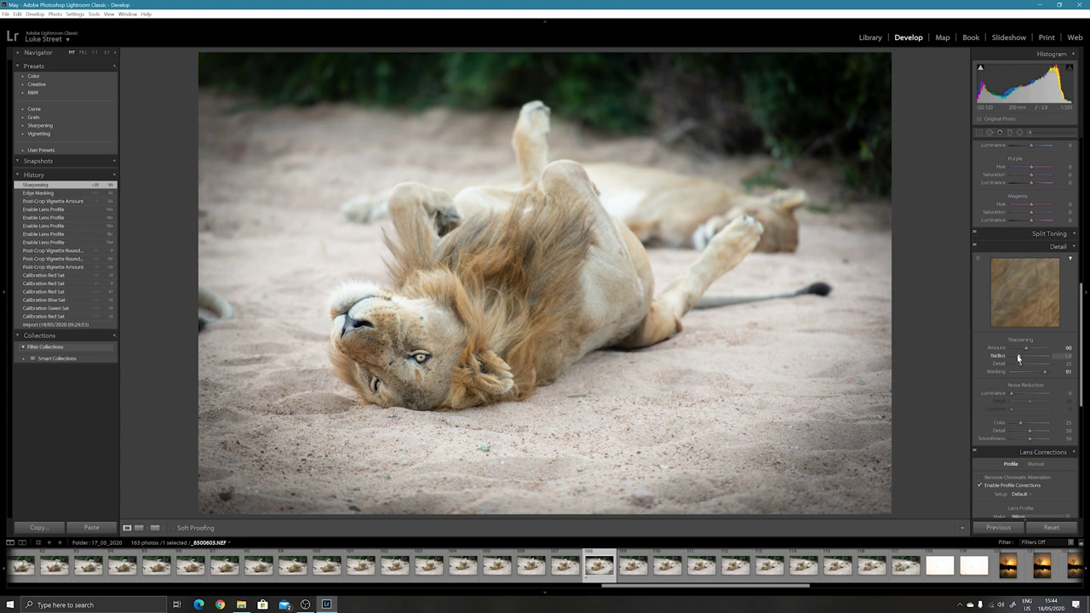
pyautogui.keyDown('alt'); pyautogui.click(1019, 358); pyautogui.keyUp('alt')
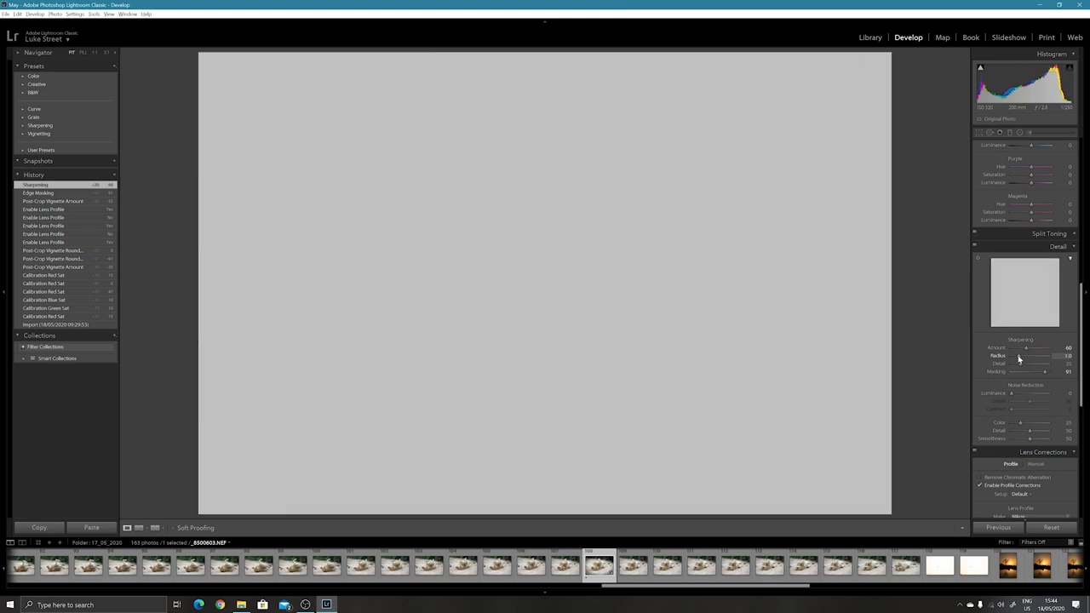
pyautogui.moveTo(1018, 358)
pyautogui.mouseDown()
pyautogui.moveTo(1061, 358)
pyautogui.moveTo(984, 360)
pyautogui.moveTo(1026, 358)
pyautogui.mouseUp()
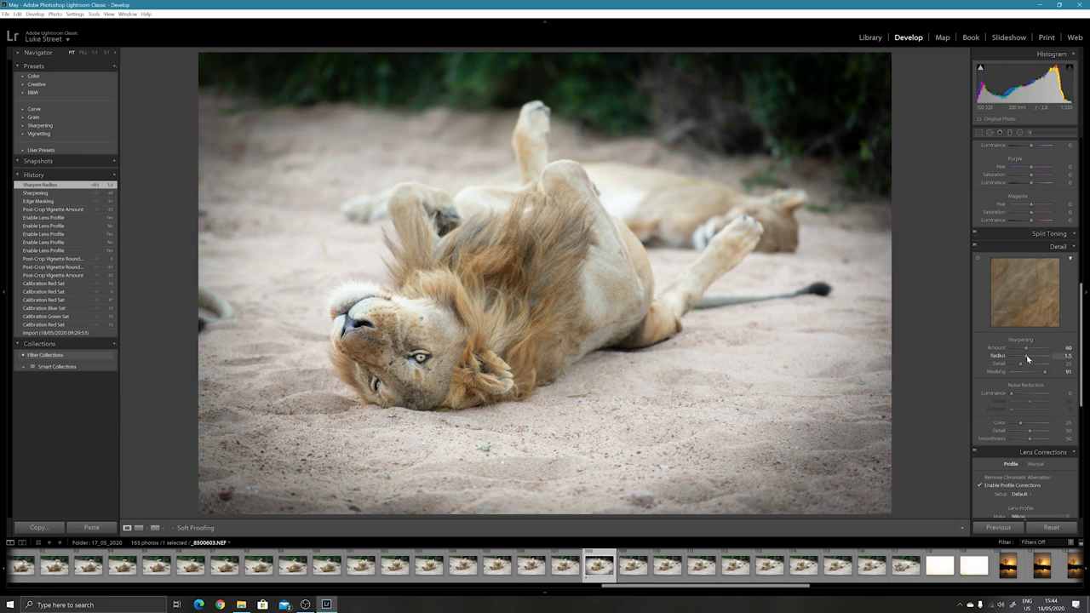
pyautogui.moveTo(1026, 358); pyautogui.dragTo(1072, 349)
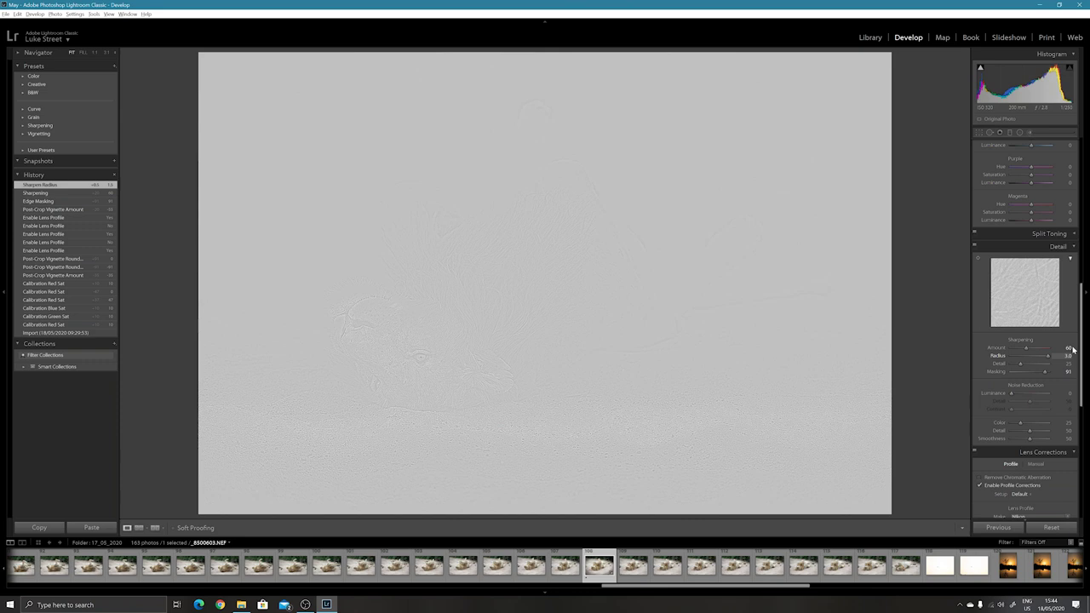
pyautogui.moveTo(1073, 349); pyautogui.dragTo(1031, 356)
pyautogui.click(417, 360)
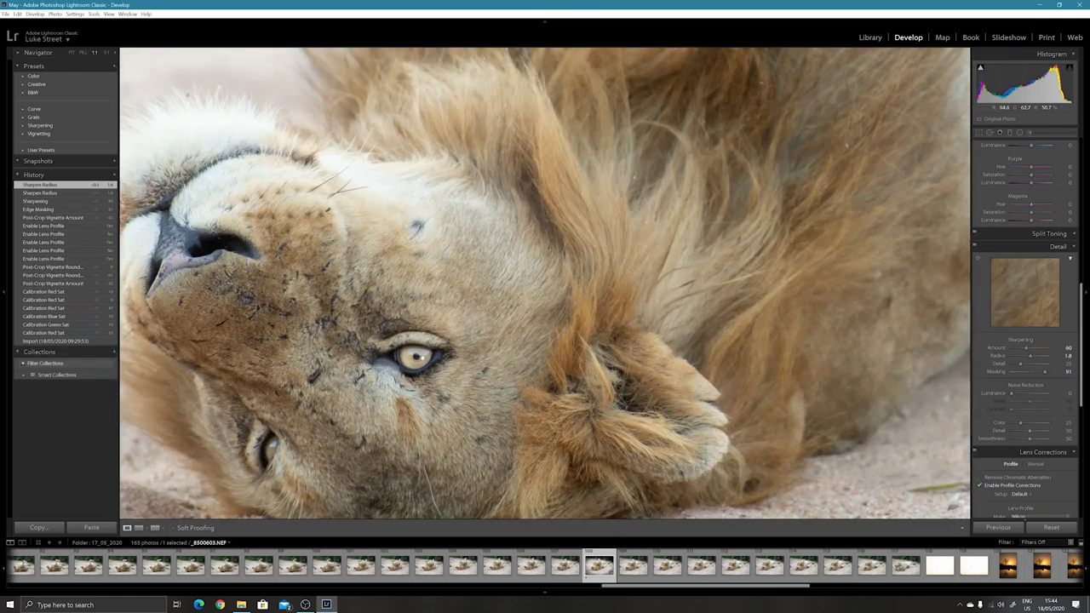
pyautogui.moveTo(417, 359); pyautogui.dragTo(539, 338)
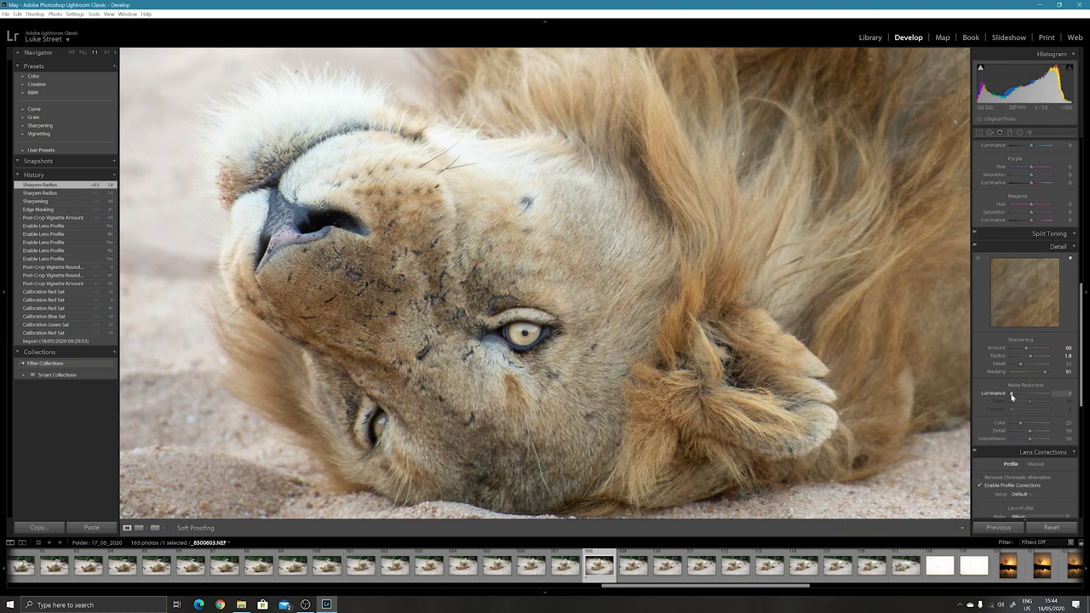
pyautogui.press('z')
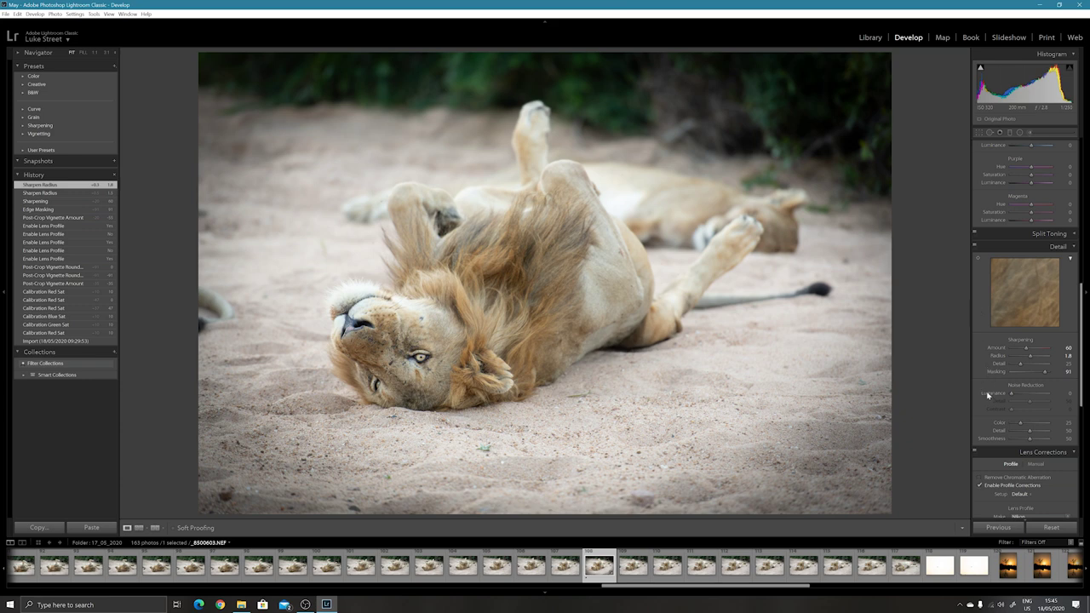
# Step: Set the HSL saturation to +5 for yellow, orange and red, and to +15 for green
pyautogui.scroll(2, 988, 394)
pyautogui.scroll(2, 976, 393)
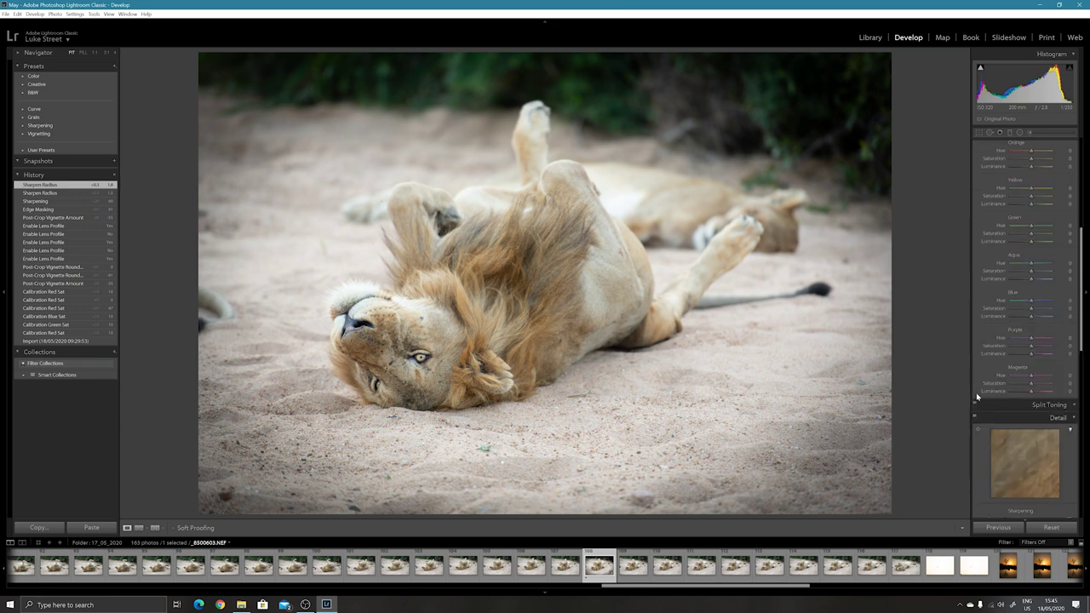
pyautogui.scroll(1, 977, 396)
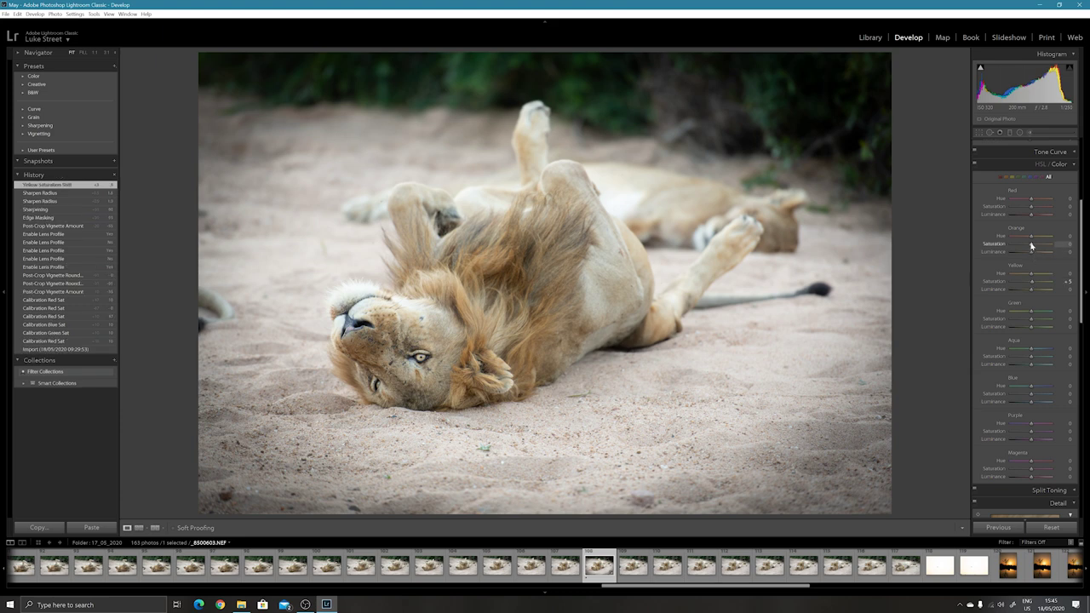
pyautogui.scroll(1, 1031, 246)
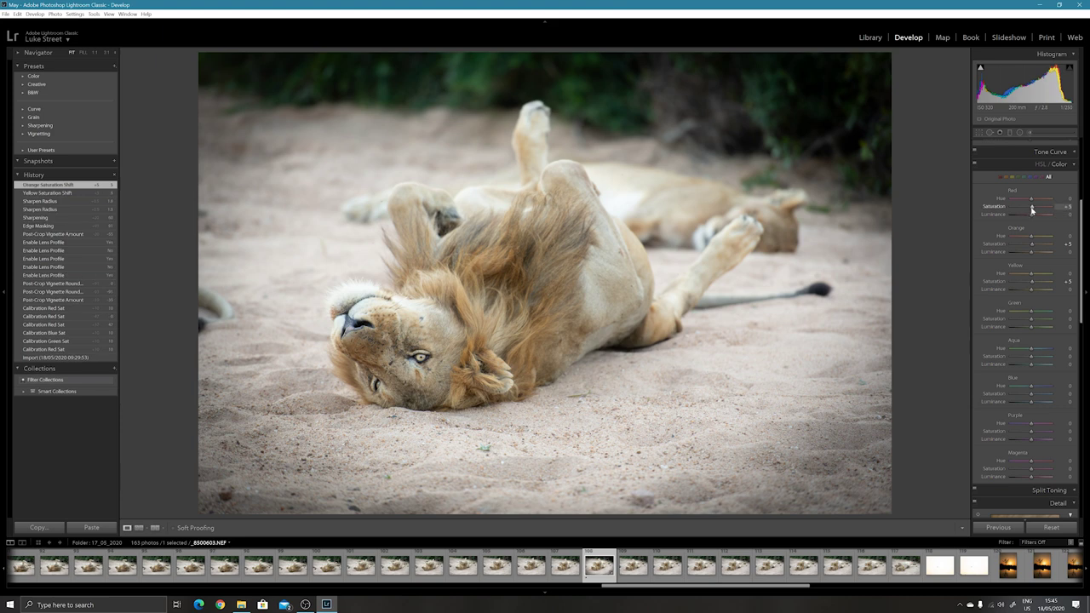
pyautogui.scroll(-2, 1031, 210)
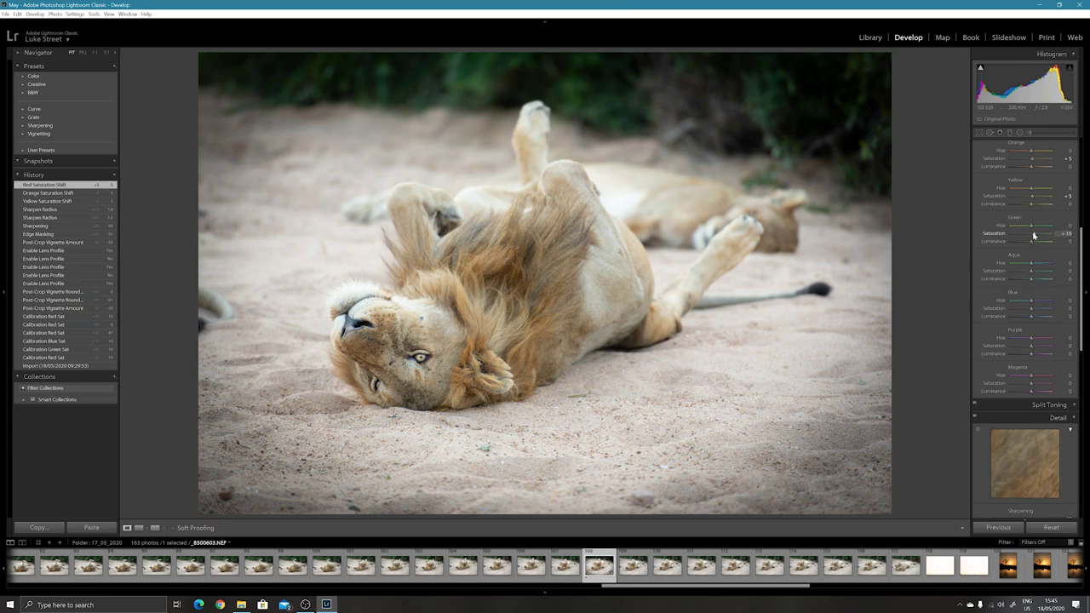
pyautogui.moveTo(1035, 235); pyautogui.dragTo(1036, 235)
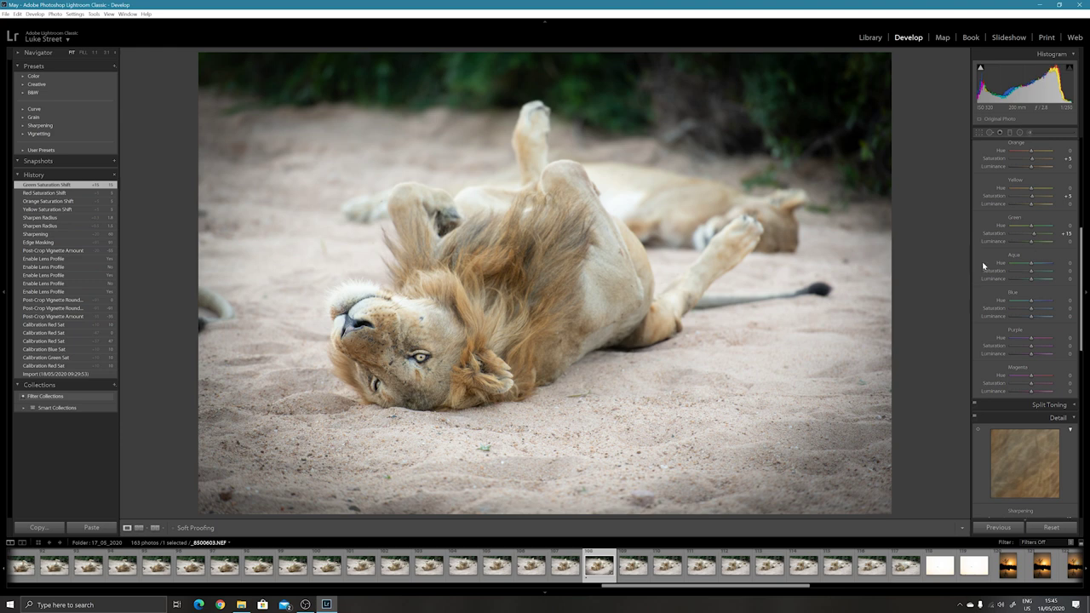
# Step: Expand the Tone Curve settings to view them and collapse them again
pyautogui.scroll(3, 982, 265)
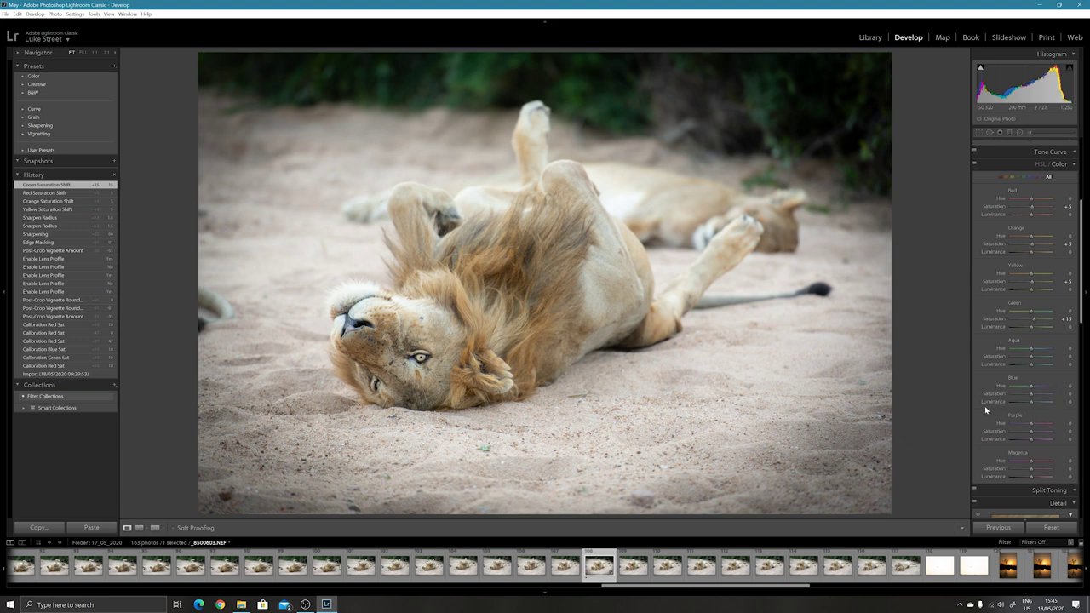
pyautogui.scroll(5, 985, 409)
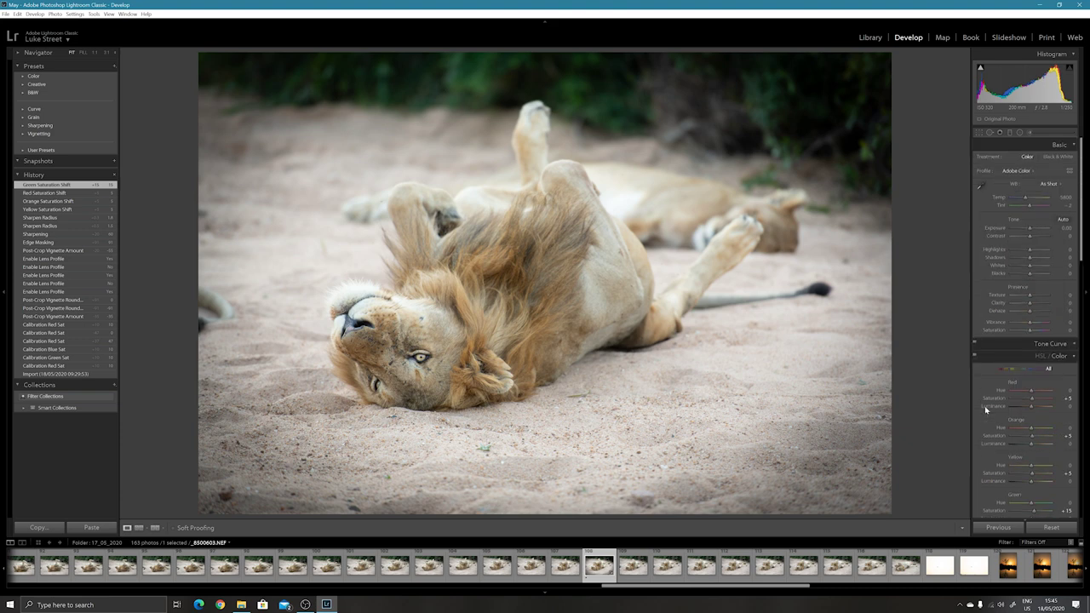
pyautogui.click(1074, 344)
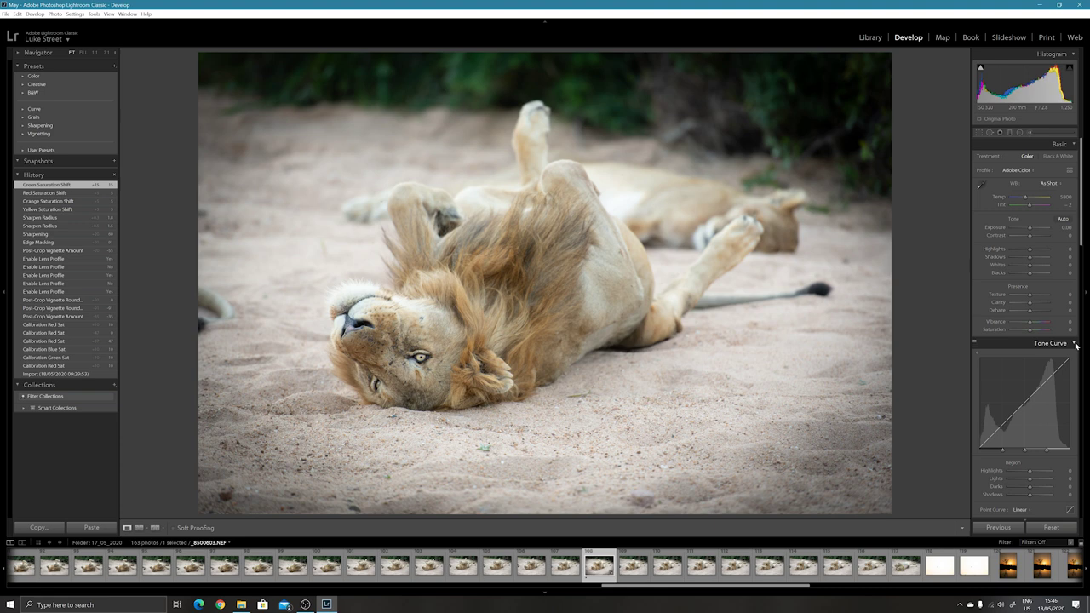
pyautogui.click(1074, 343)
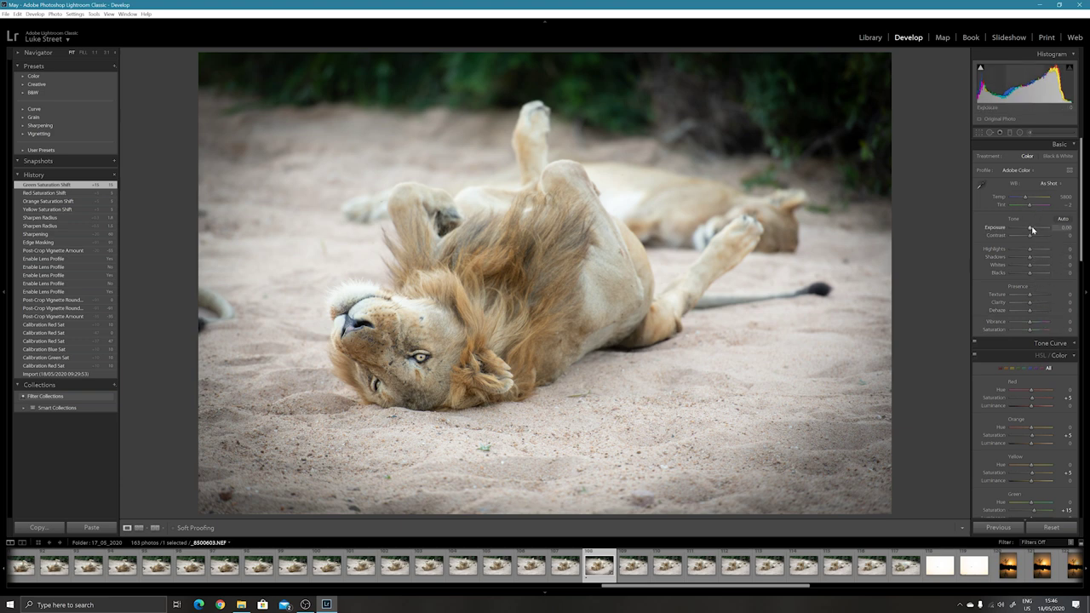
# Step: Set the exposure to +0.10, dehaze and vibrance to +15 and contrast to +10, and reset the orange saturation to 0
pyautogui.press('Up')
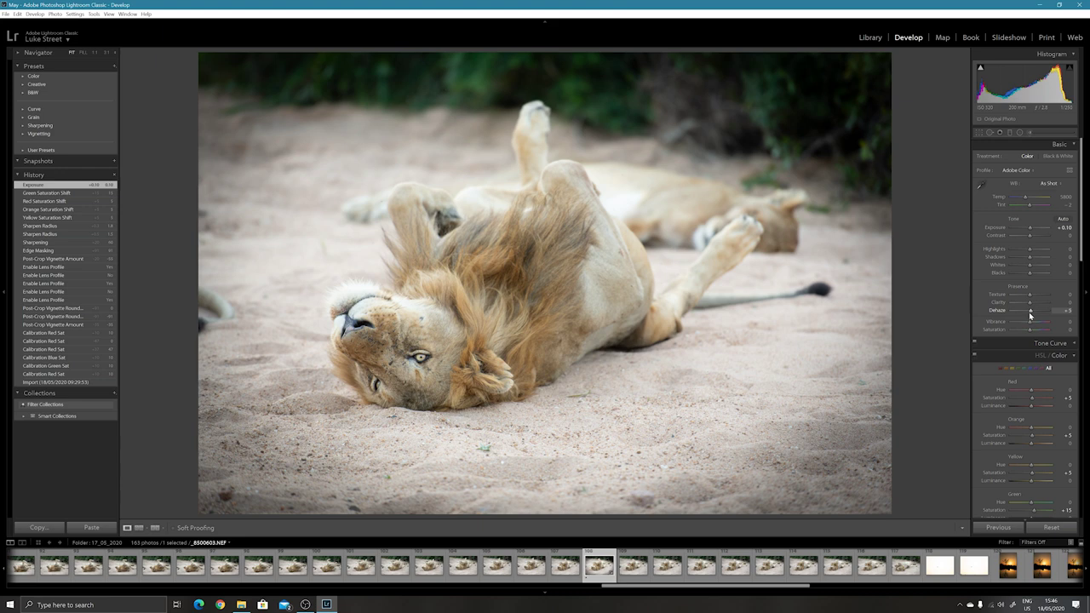
pyautogui.press('Up')
pyautogui.press('Up')
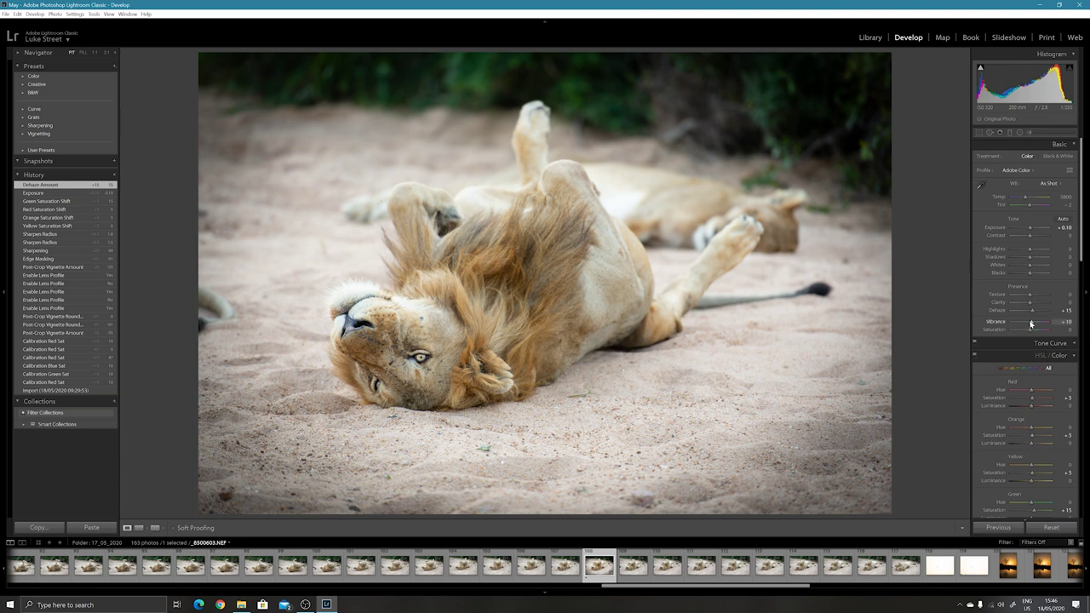
pyautogui.moveTo(1029, 324); pyautogui.dragTo(1031, 325)
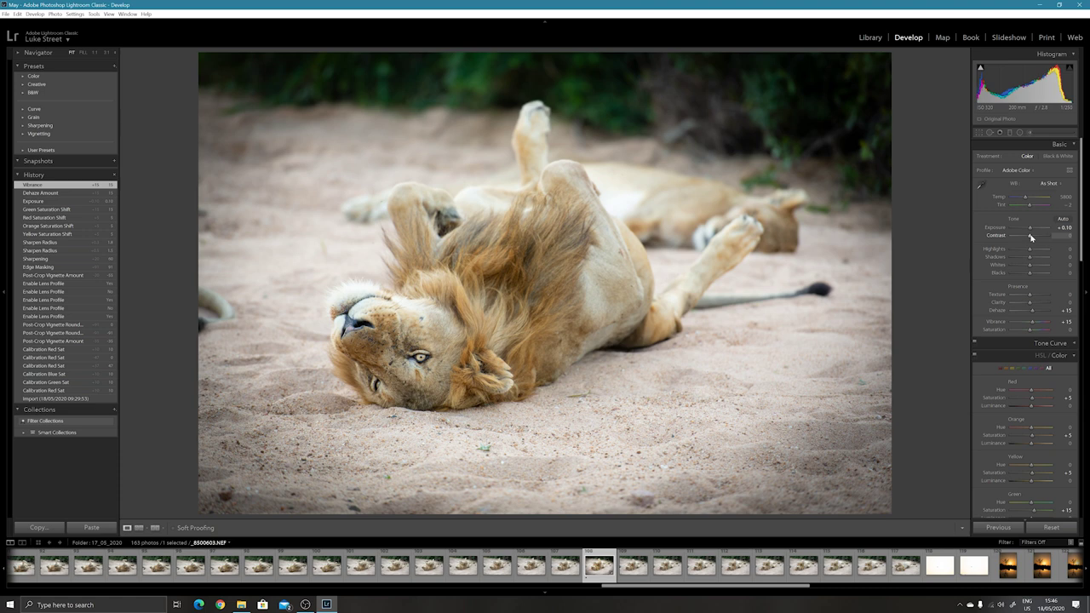
pyautogui.moveTo(1030, 237); pyautogui.dragTo(1031, 238)
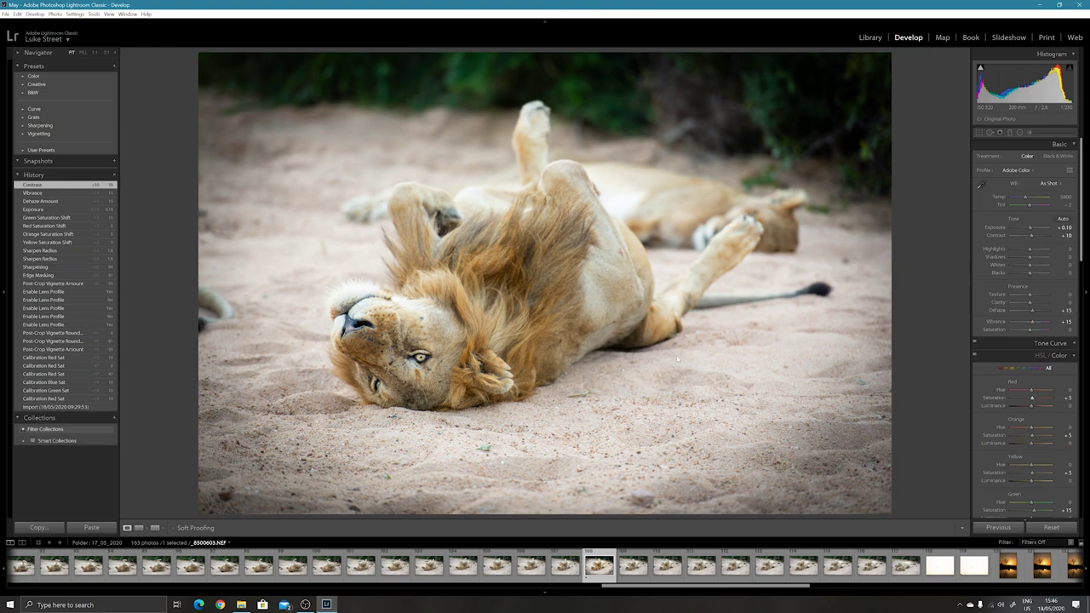
pyautogui.doubleClick(1031, 439)
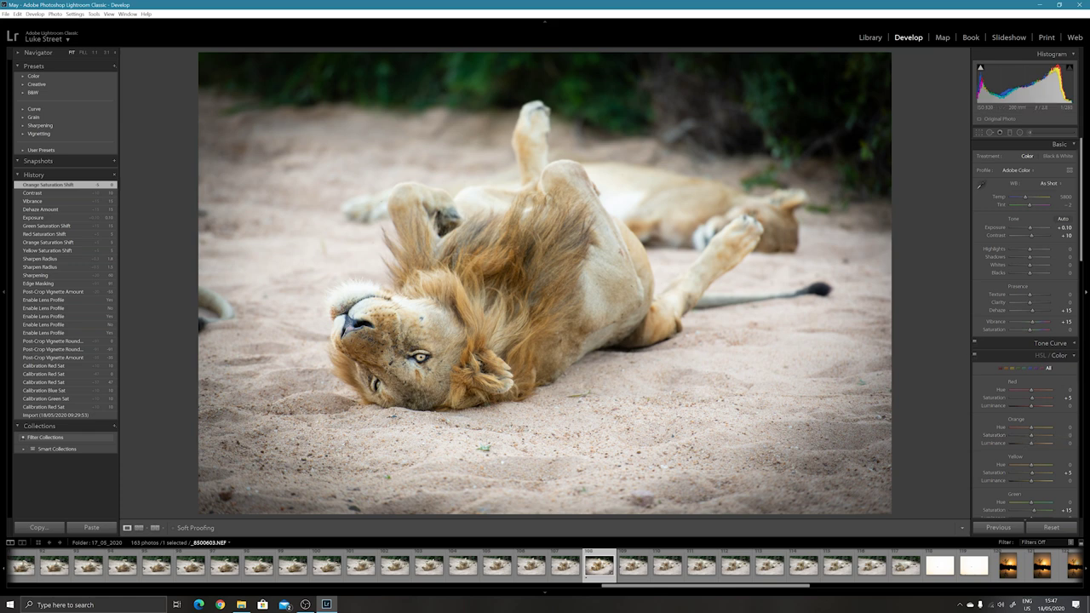
# Step: Try lowering the highlights and lifting the shadows, and reset both to 0
pyautogui.moveTo(1031, 253)
pyautogui.mouseDown()
pyautogui.moveTo(1049, 250)
pyautogui.moveTo(905, 241)
pyautogui.moveTo(1017, 246)
pyautogui.mouseUp()
pyautogui.doubleClick(1015, 251)
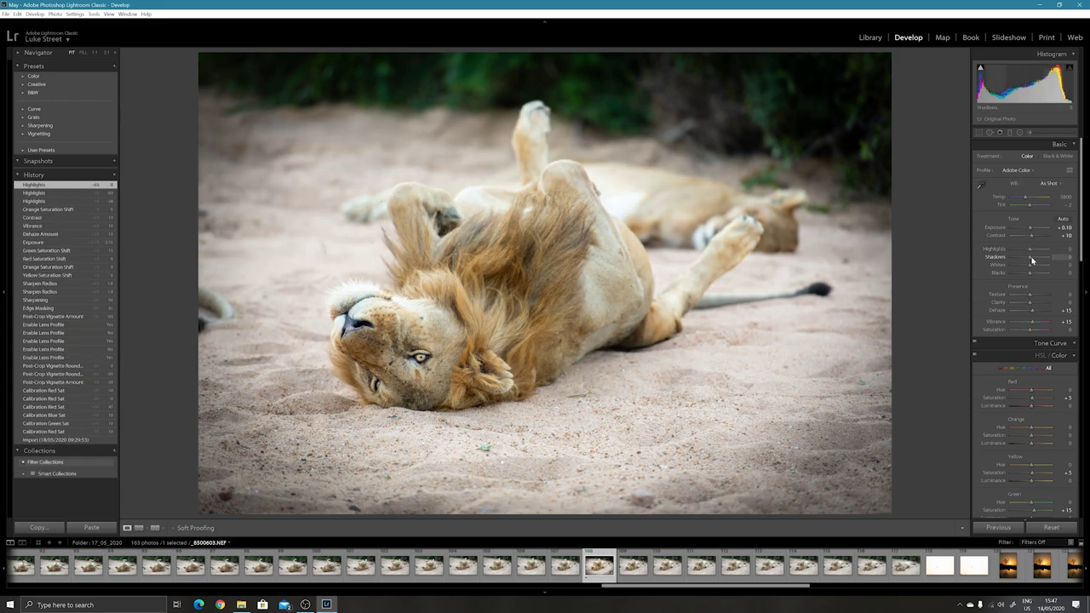
pyautogui.moveTo(1032, 260)
pyautogui.mouseDown()
pyautogui.moveTo(1070, 259)
pyautogui.moveTo(941, 260)
pyautogui.moveTo(1063, 260)
pyautogui.moveTo(966, 262)
pyautogui.moveTo(1052, 263)
pyautogui.moveTo(1035, 261)
pyautogui.mouseUp()
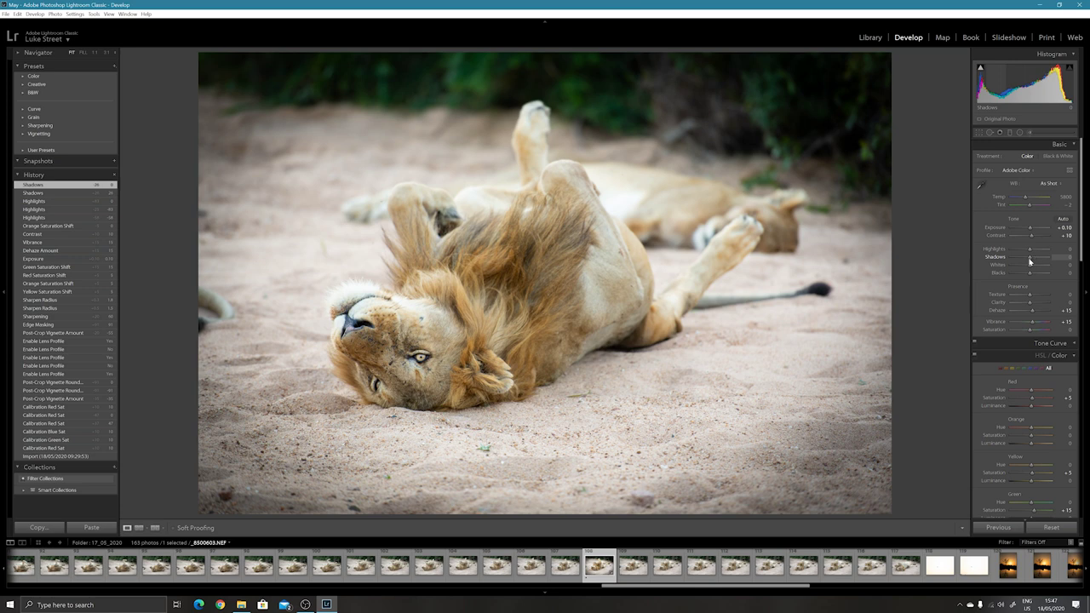
# Step: Raise the exposure to +0.20 and try the Black & White treatment before returning the photo to Color
pyautogui.moveTo(1031, 230); pyautogui.dragTo(1030, 228)
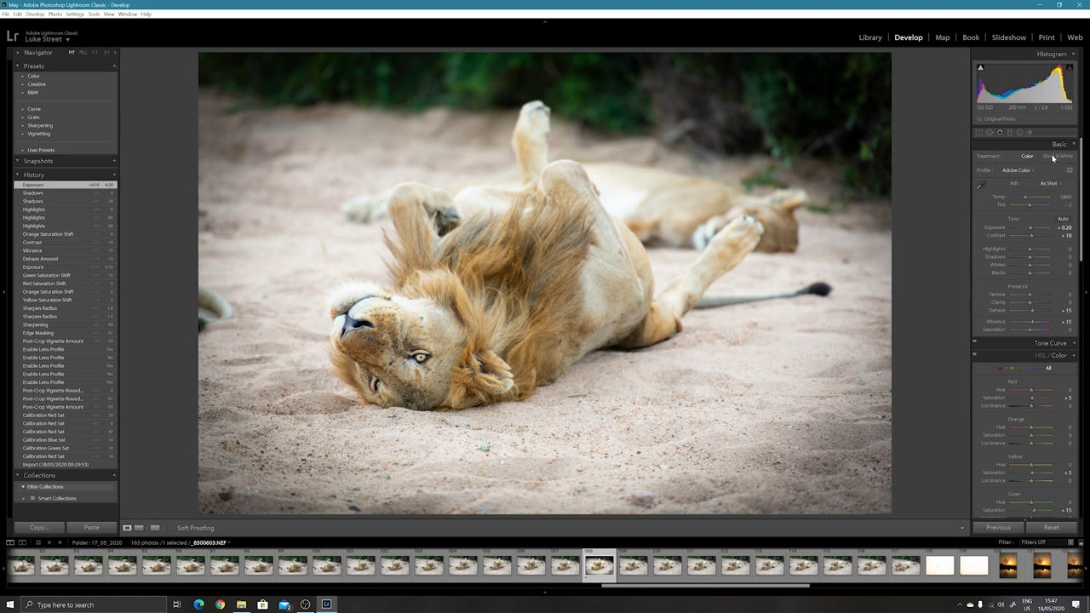
pyautogui.click(1054, 157)
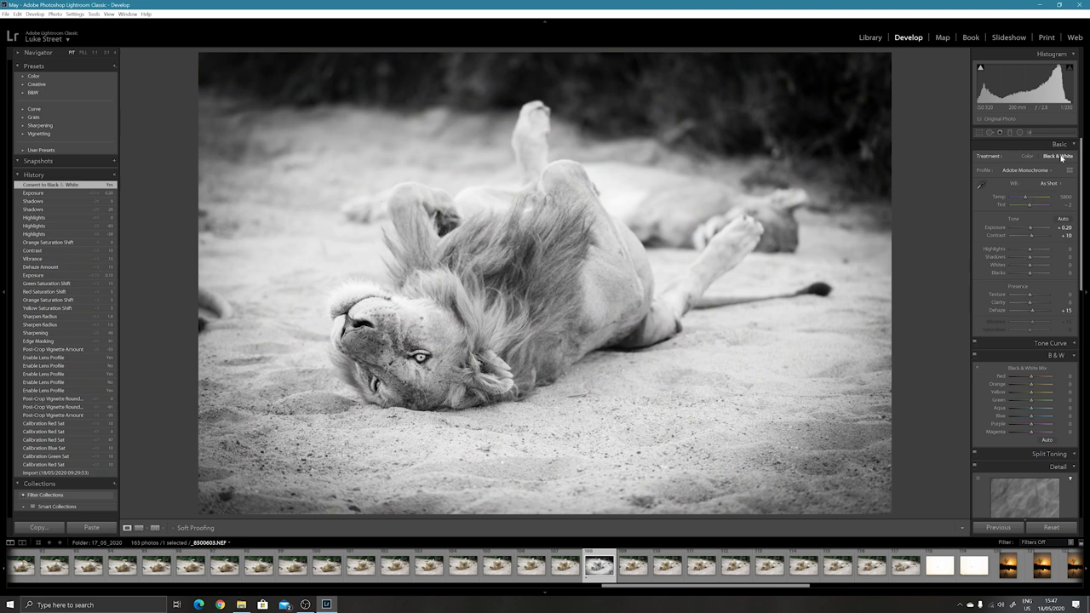
pyautogui.click(1027, 157)
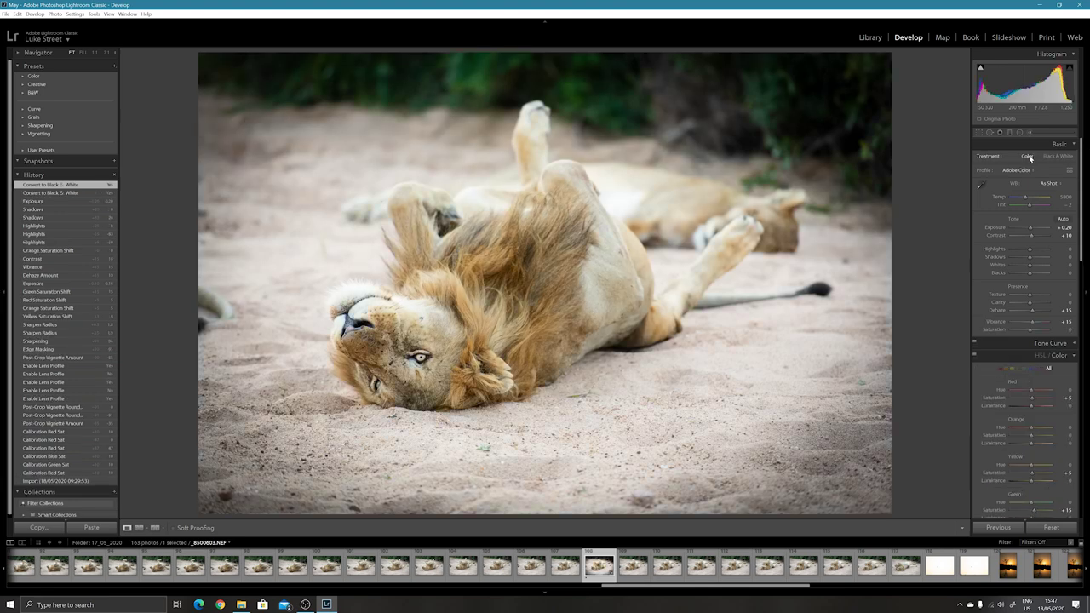
# Step: Crop the photo more tightly around the lion at the original aspect ratio, repositioning the image within the frame
pyautogui.click(977, 134)
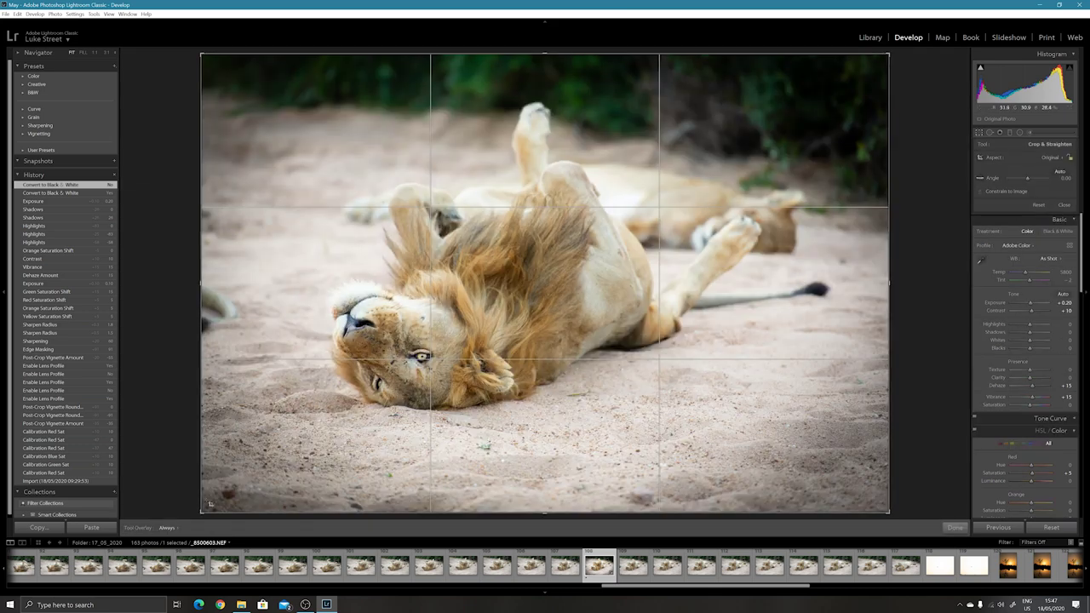
pyautogui.moveTo(200, 511); pyautogui.dragTo(264, 482)
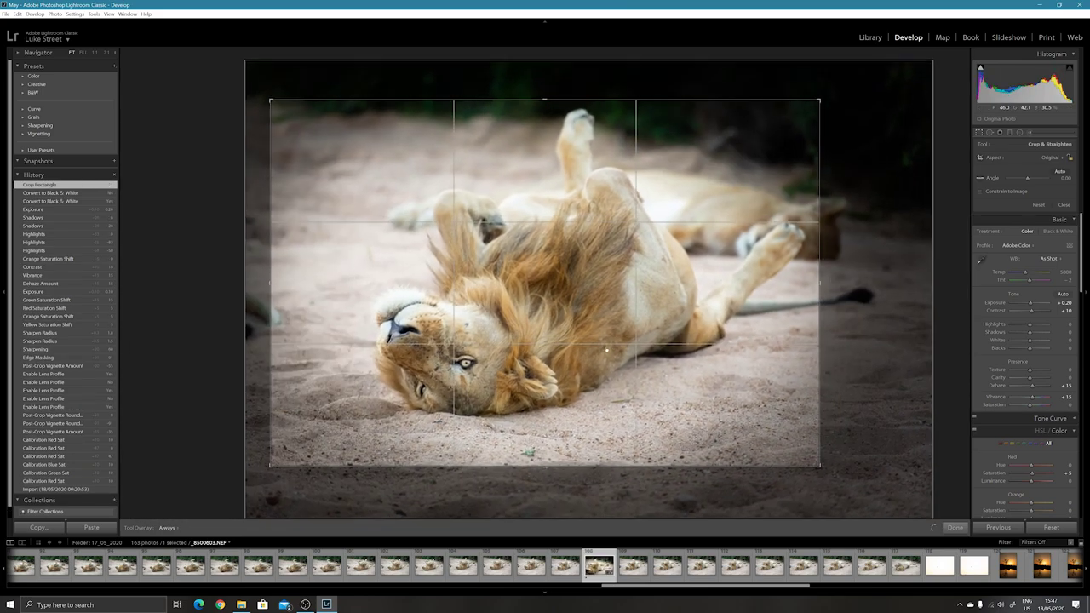
pyautogui.moveTo(597, 344); pyautogui.dragTo(592, 355)
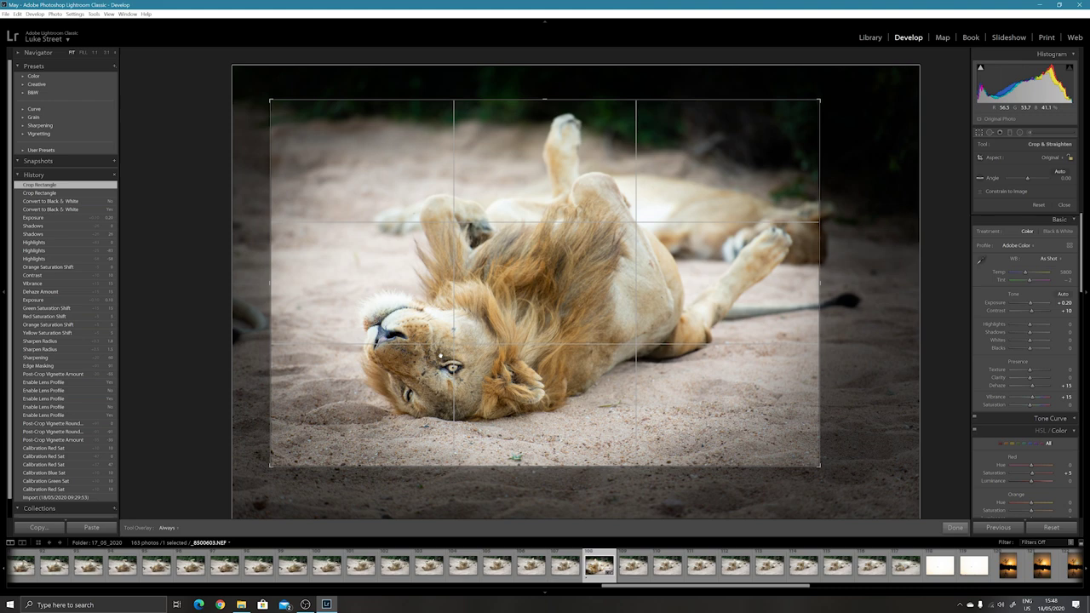
pyautogui.press('Return')
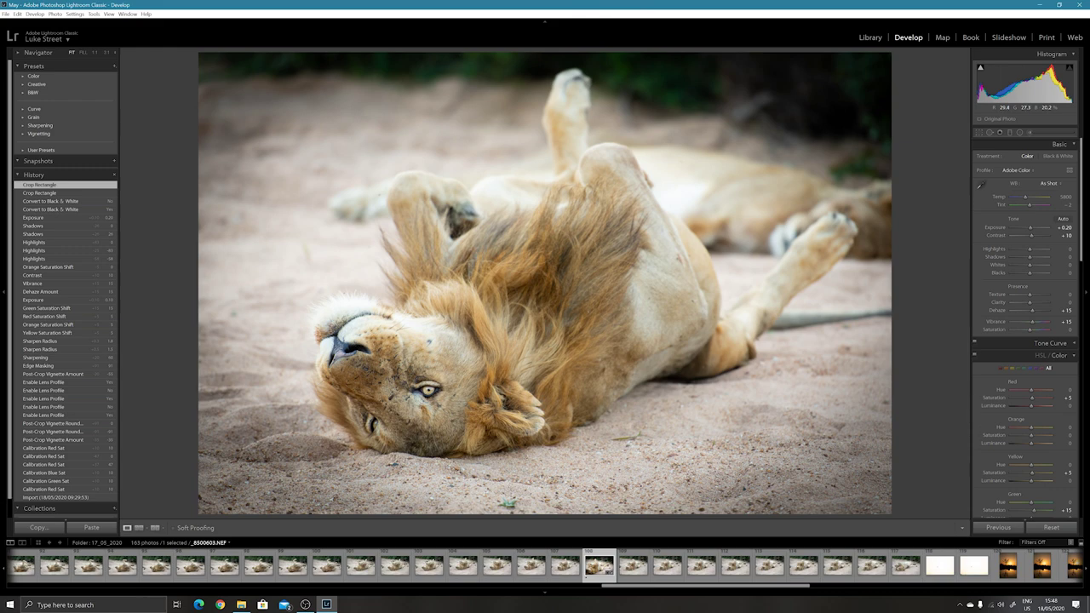
# Step: Paint an Adjustment Brush mask over the lion's open eye with brush size 1.1, checking the mask overlay and hiding it
pyautogui.moveTo(430, 394); pyautogui.dragTo(444, 351)
pyautogui.moveTo(426, 390); pyautogui.dragTo(441, 298)
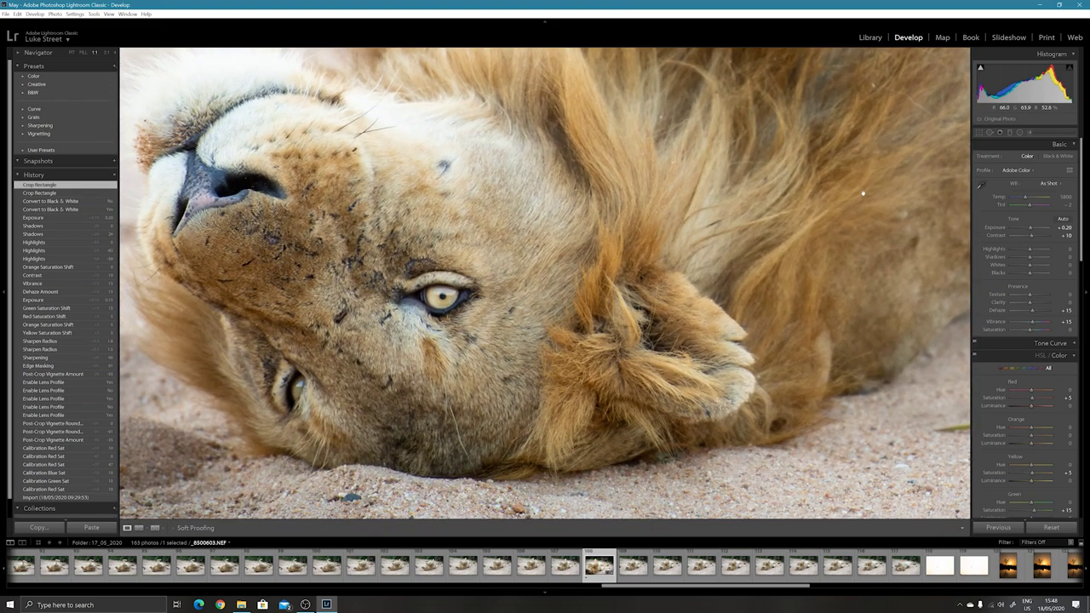
pyautogui.click(1030, 135)
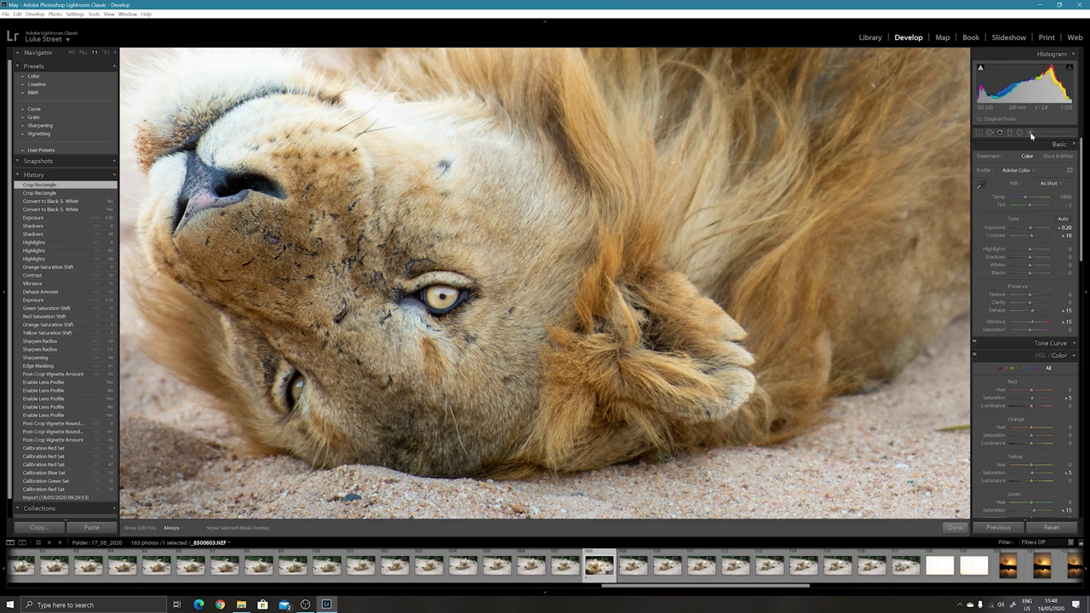
pyautogui.click(201, 529)
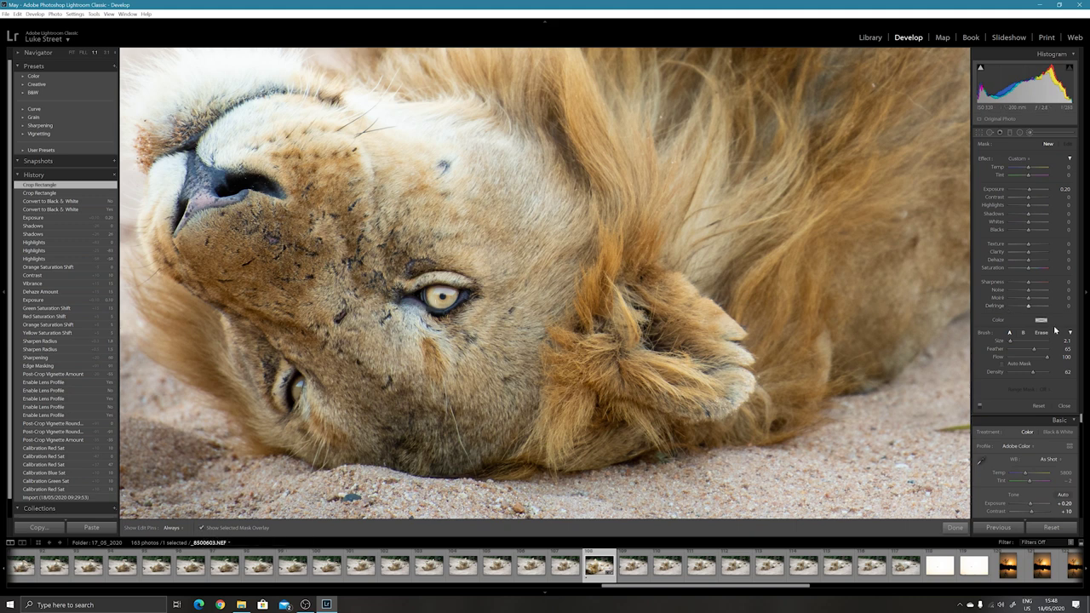
pyautogui.moveTo(1011, 341); pyautogui.dragTo(1009, 341)
pyautogui.moveTo(457, 291)
pyautogui.mouseDown()
pyautogui.moveTo(429, 291)
pyautogui.moveTo(435, 306)
pyautogui.moveTo(451, 301)
pyautogui.moveTo(436, 293)
pyautogui.moveTo(457, 297)
pyautogui.mouseUp()
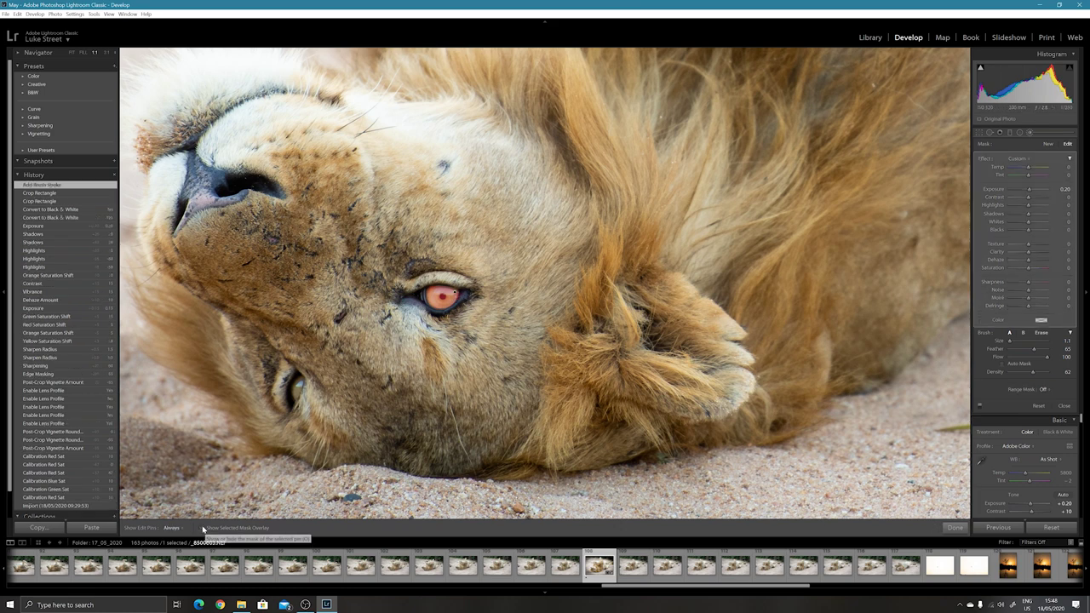
pyautogui.press('o')
# Step: Set the eye brush adjustment to exposure 0.30 and contrast 12, raise its saturation slightly, and finish the brush edit
pyautogui.click(1061, 189)
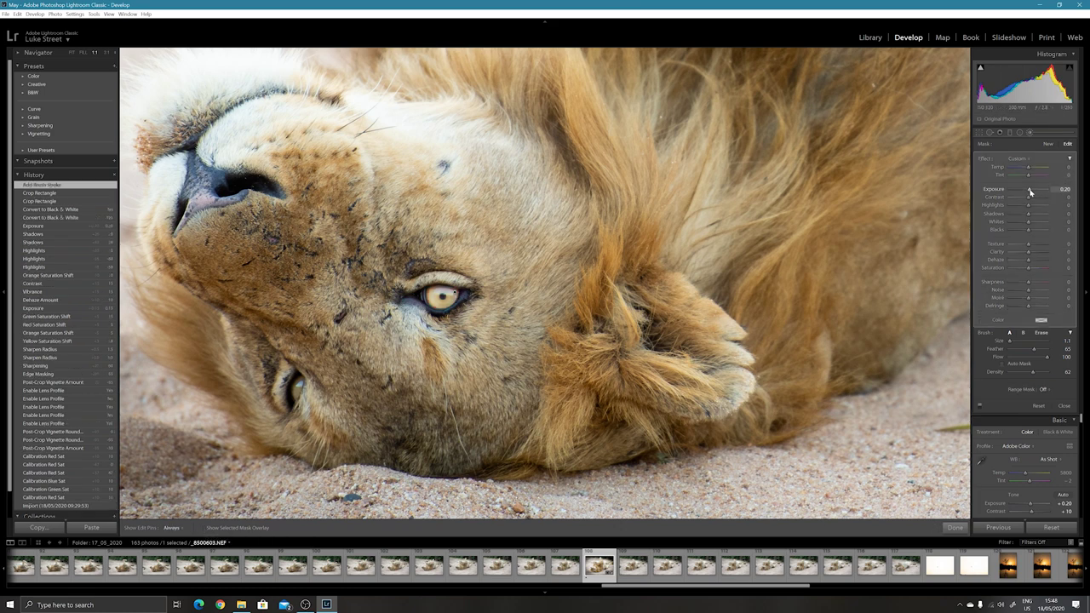
pyautogui.press('Return')
pyautogui.moveTo(1029, 191); pyautogui.dragTo(1030, 191)
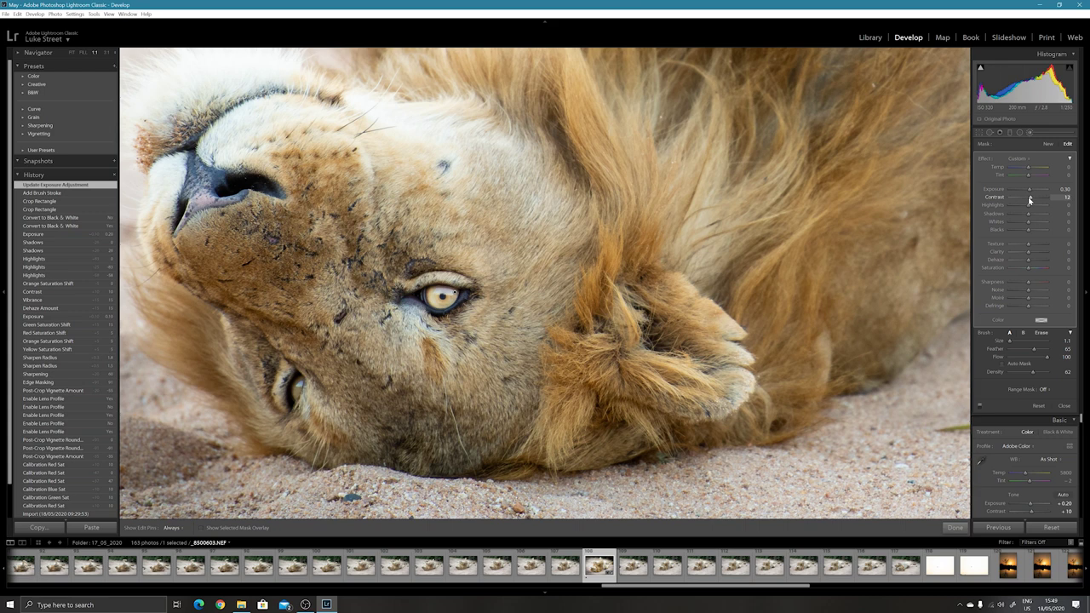
pyautogui.moveTo(1029, 199); pyautogui.dragTo(1029, 198)
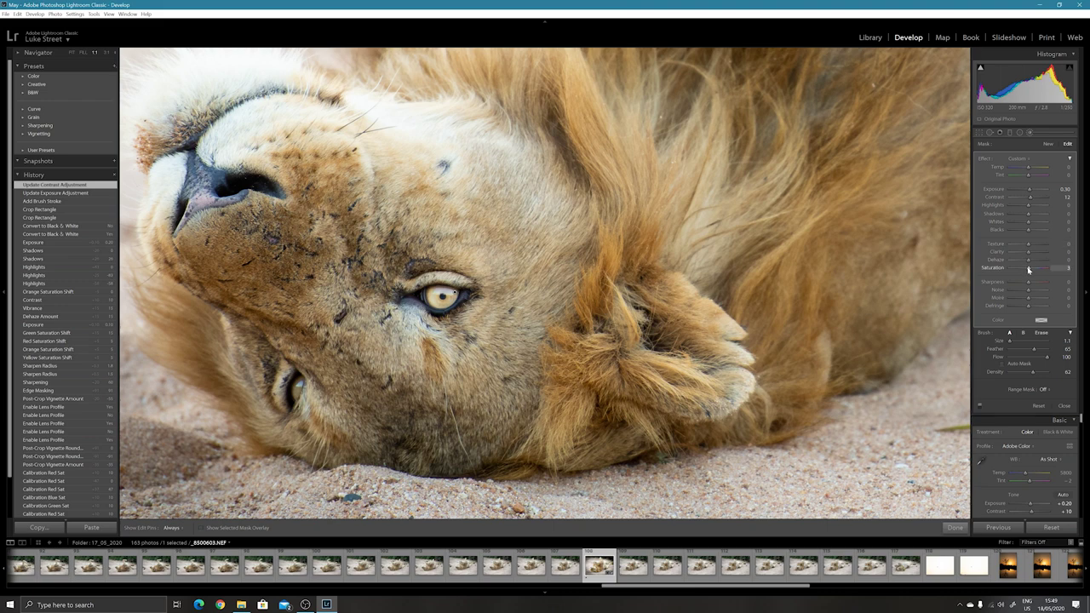
pyautogui.moveTo(1028, 269); pyautogui.dragTo(1029, 269)
pyautogui.click(955, 527)
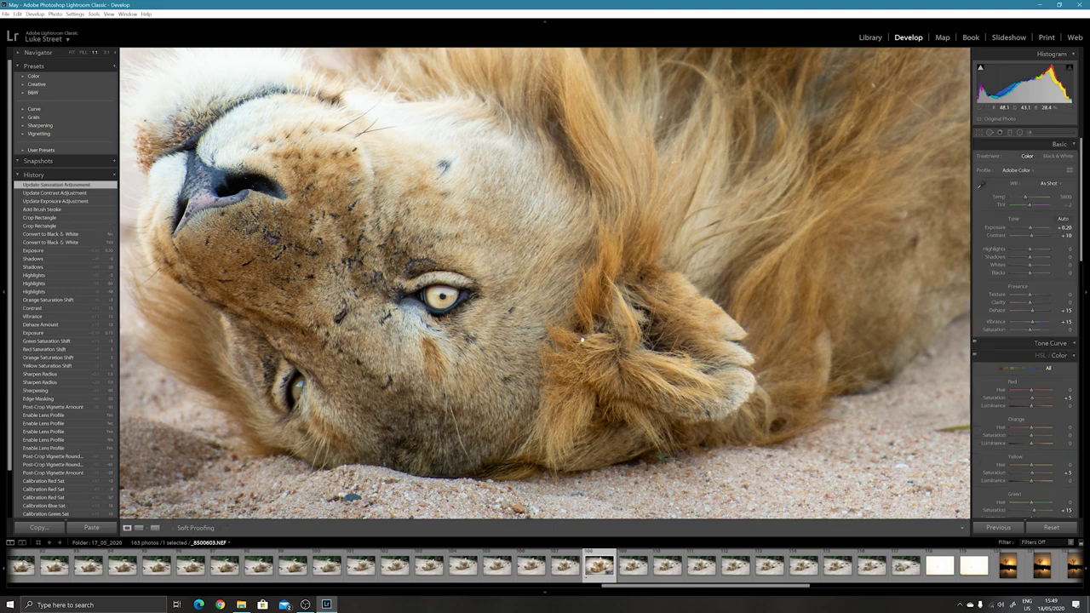
pyautogui.click(582, 339)
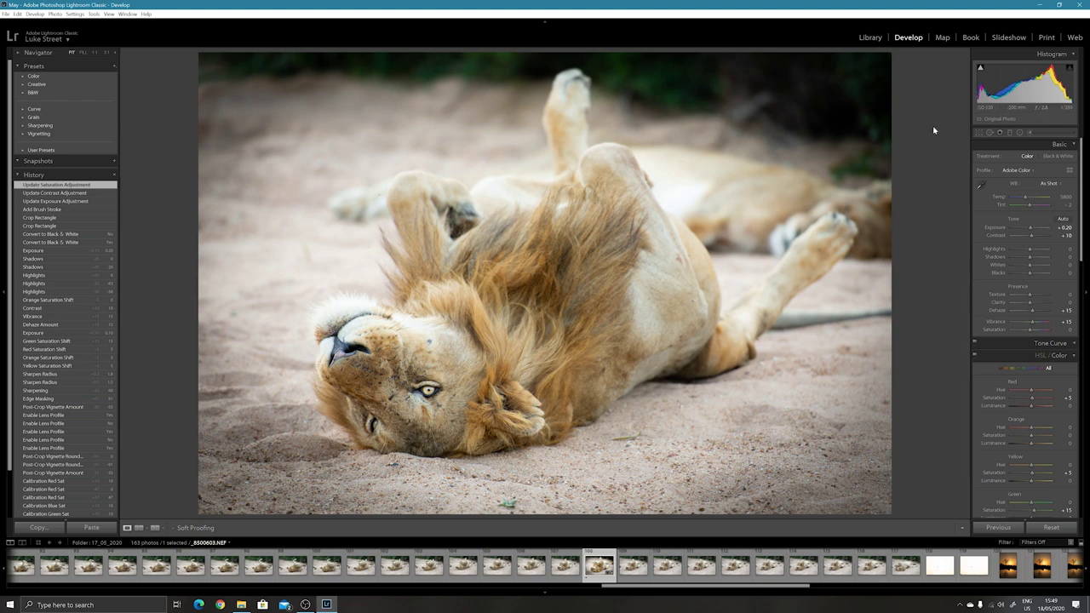
# Step: Try a portrait 4 x 5 / 8 x 10 crop around the lion's head and mane, and restore the history state from before the crop
pyautogui.click(978, 133)
pyautogui.click(1049, 158)
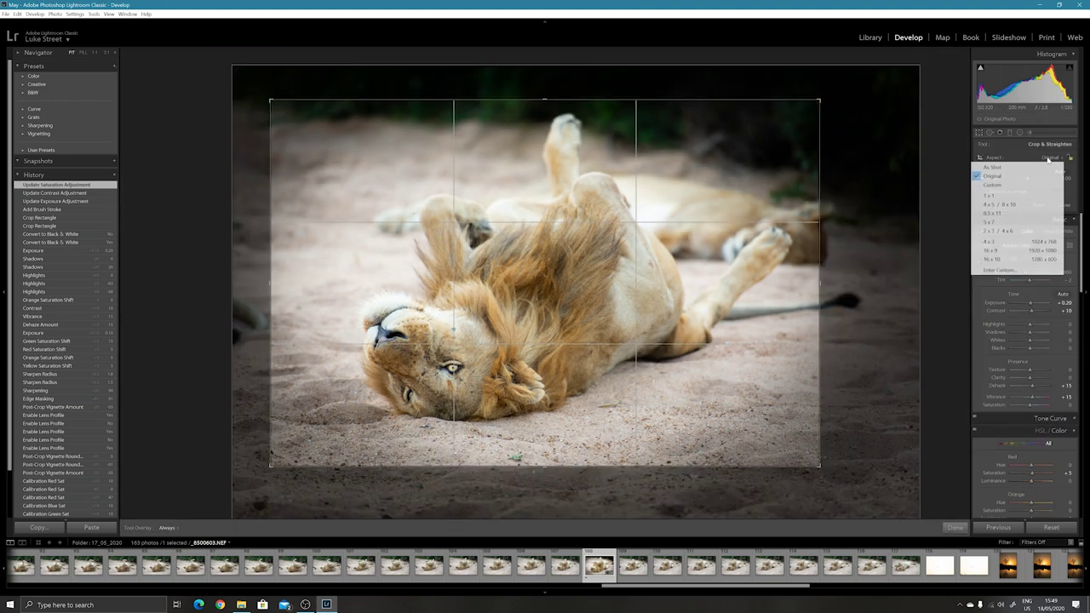
pyautogui.click(1014, 205)
pyautogui.moveTo(769, 115); pyautogui.dragTo(546, 181)
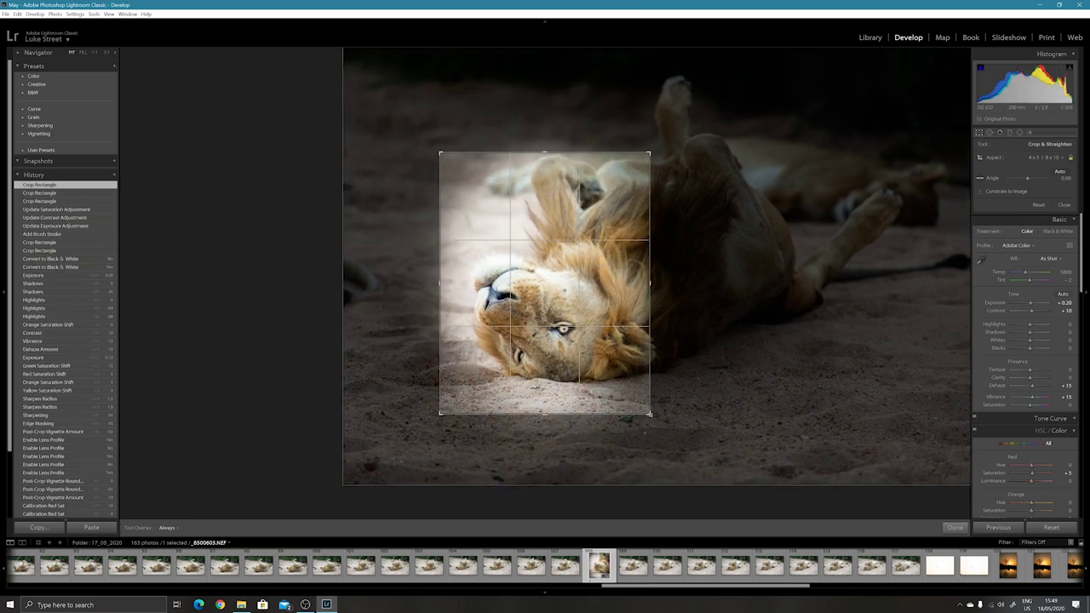
pyautogui.moveTo(651, 414); pyautogui.dragTo(627, 382)
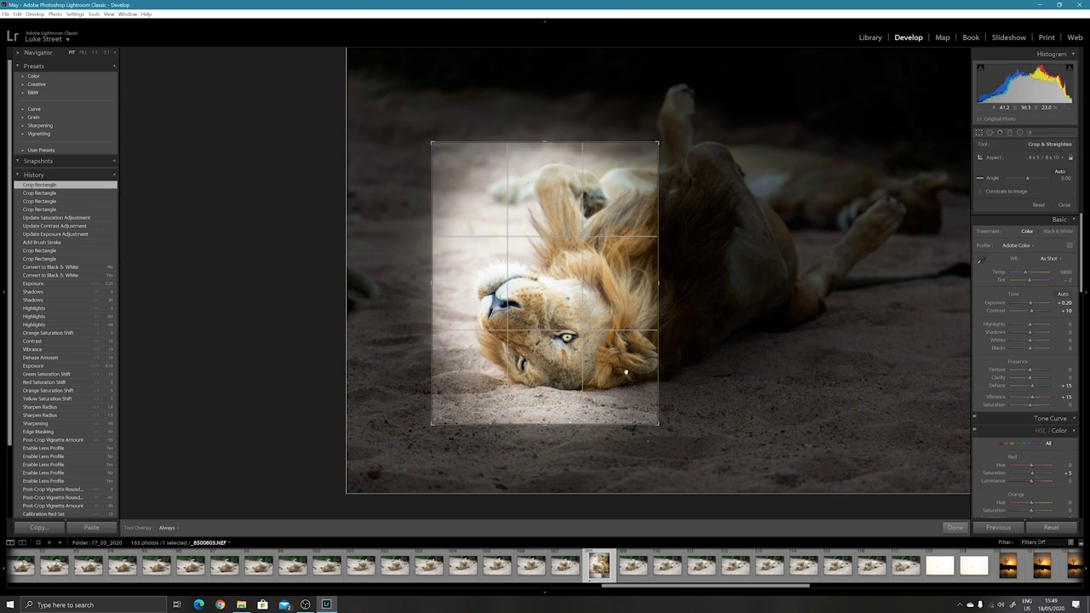
pyautogui.moveTo(662, 425); pyautogui.dragTo(669, 439)
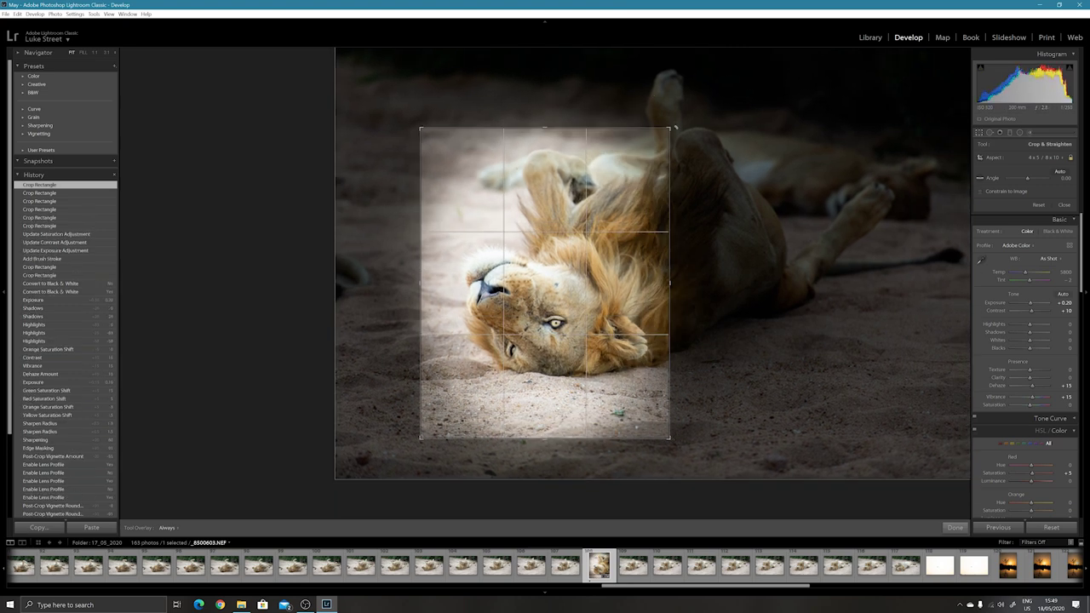
pyautogui.moveTo(670, 128); pyautogui.dragTo(706, 92)
pyautogui.press('Return')
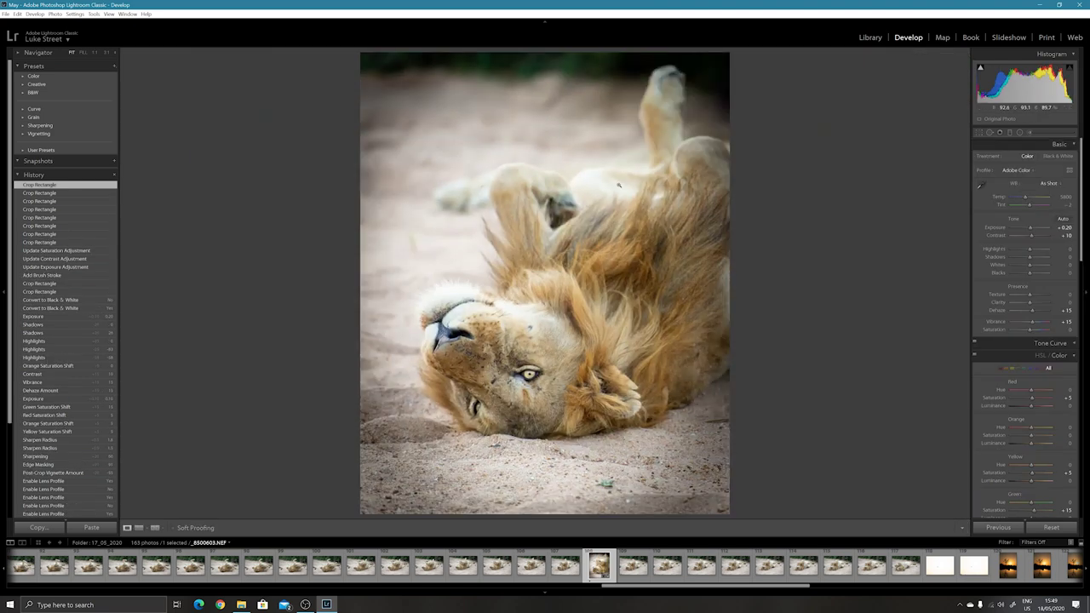
pyautogui.click(52, 249)
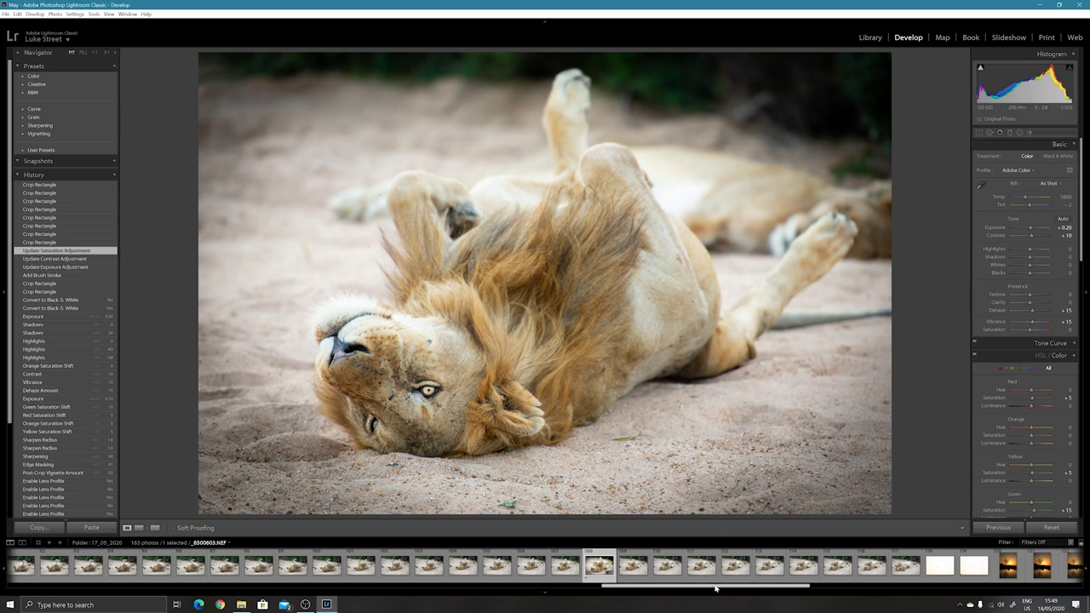
# Step: Open the portrait sunset tree photo _8500648.NEF, compare its before and after versions side by side and split, and return to the single view
pyautogui.moveTo(716, 587); pyautogui.dragTo(941, 587)
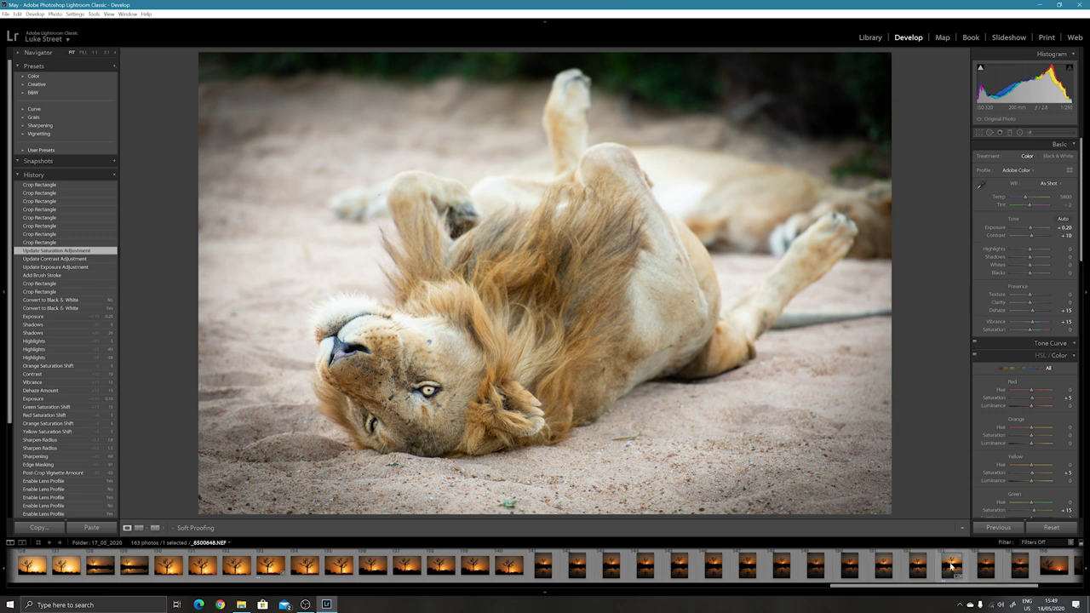
pyautogui.click(951, 566)
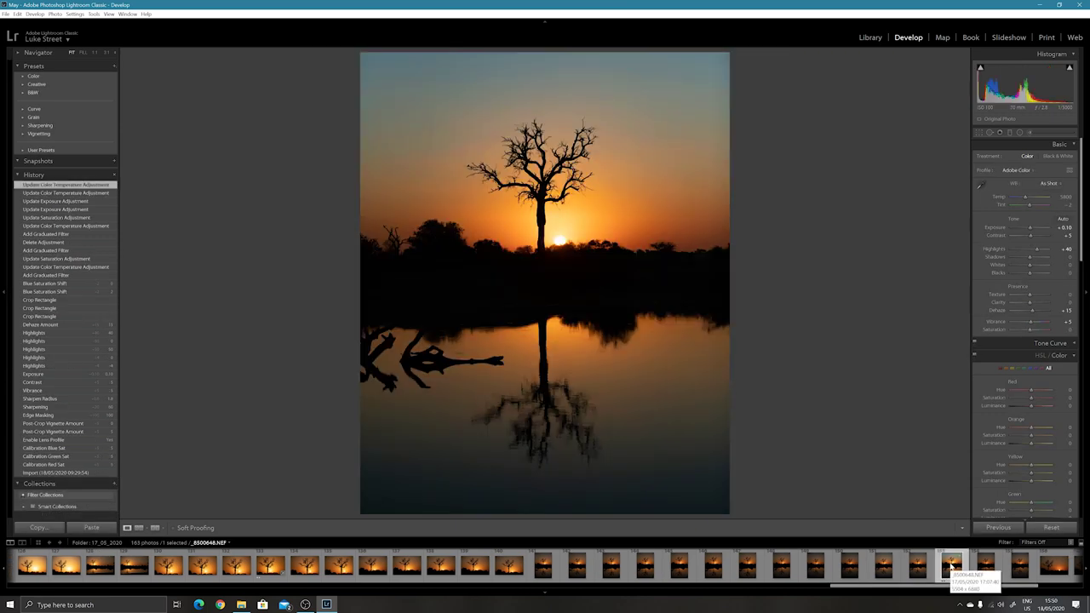
pyautogui.click(155, 528)
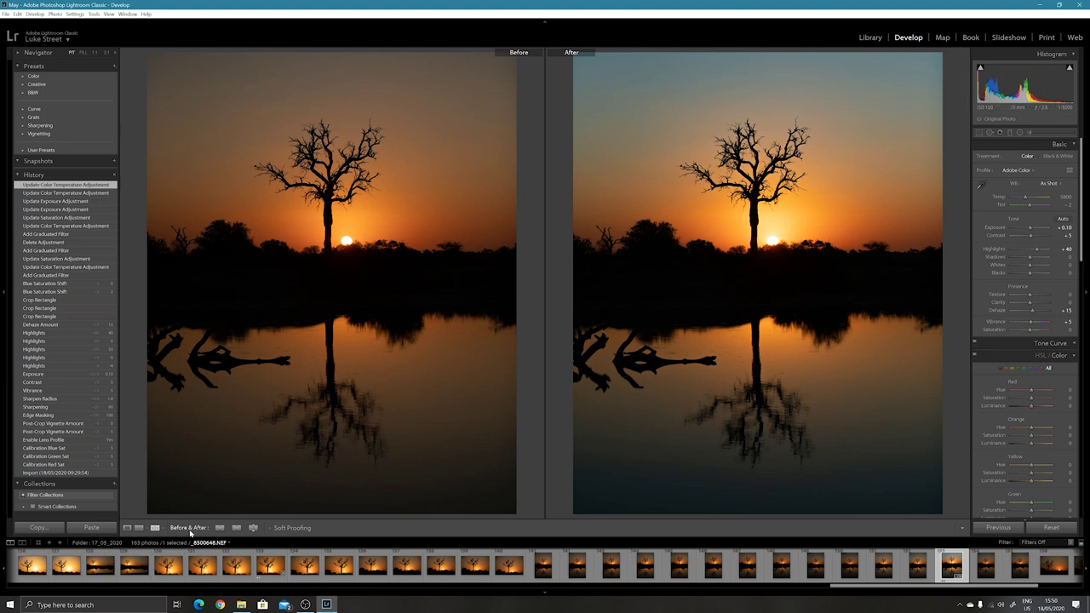
pyautogui.click(155, 528)
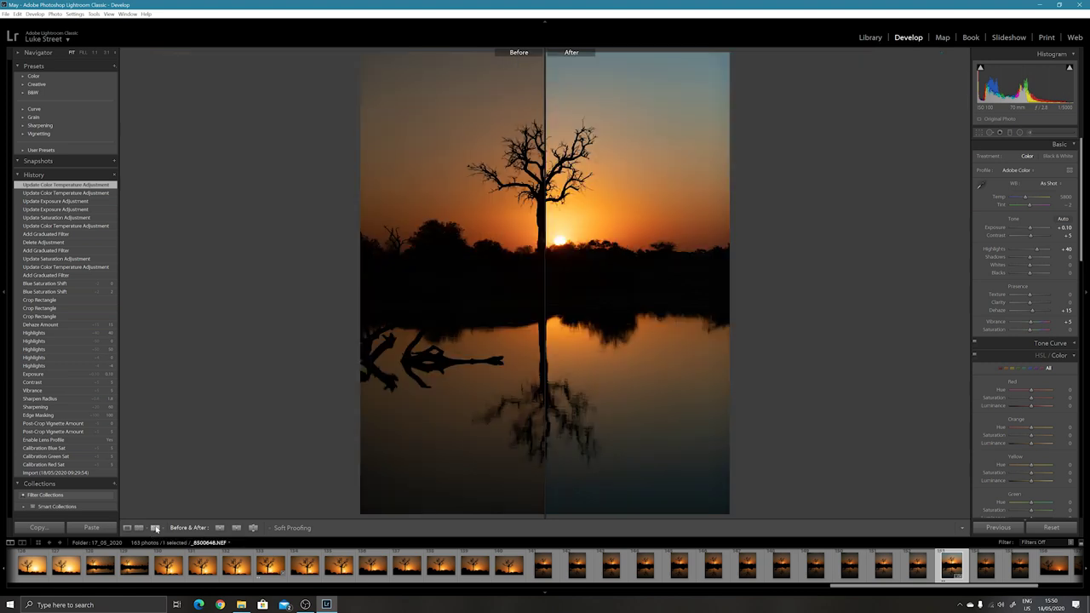
pyautogui.click(127, 528)
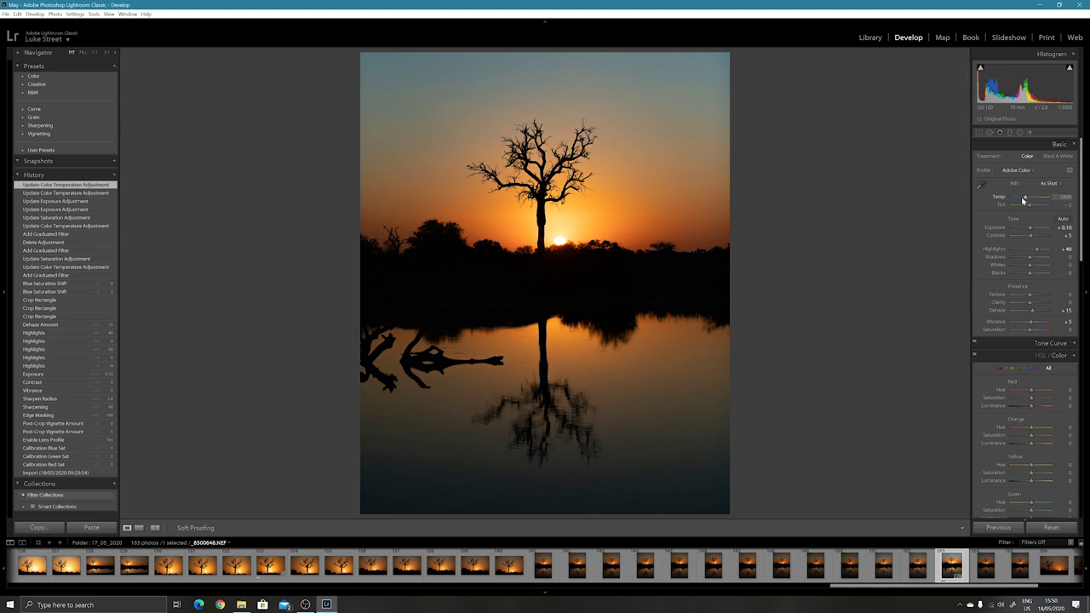
# Step: Reset the sunset photo's highlights to 0 and set them back to +40
pyautogui.doubleClick(1036, 252)
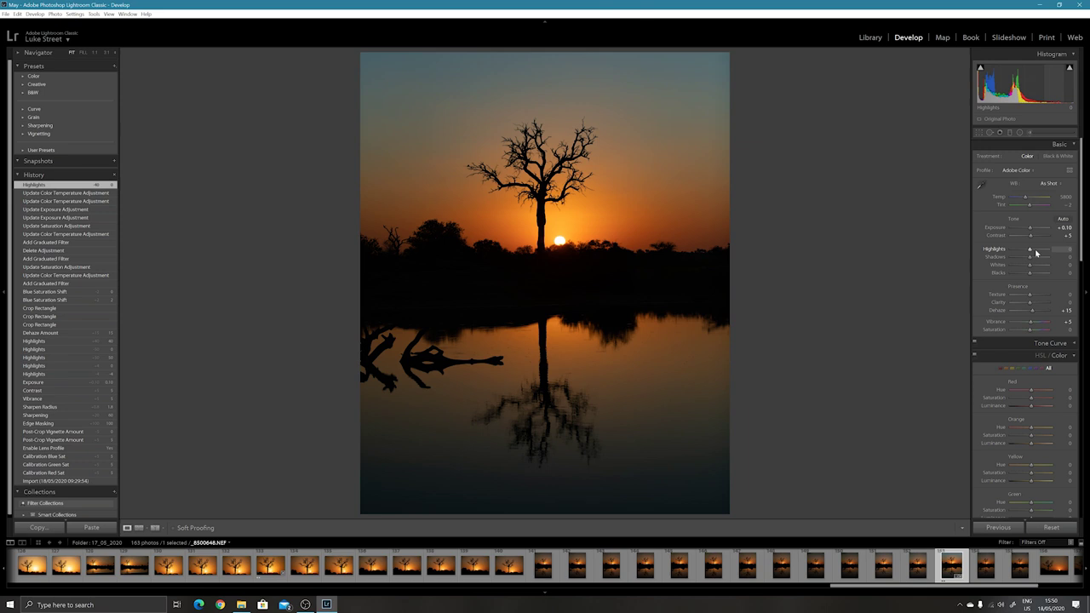
pyautogui.click(1036, 252)
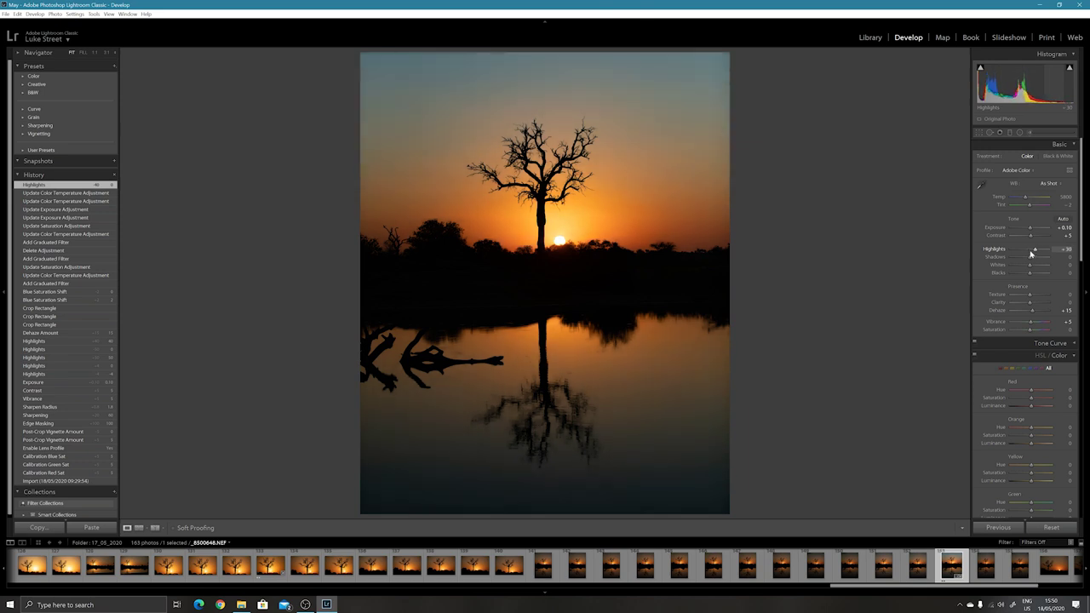
pyautogui.scroll(2, 1030, 254)
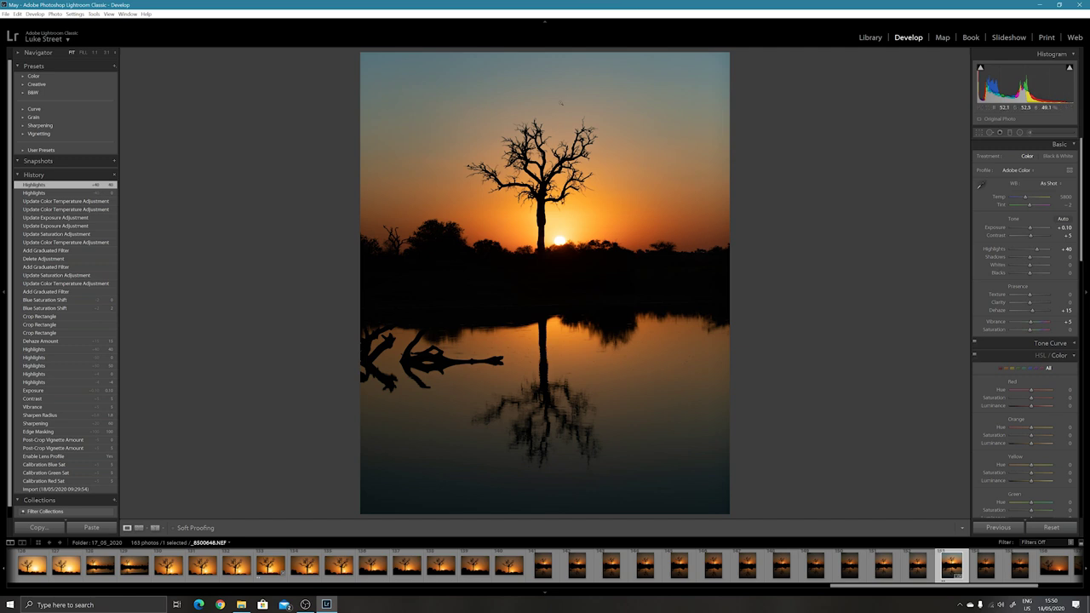
# Step: Try a new graduated filter down the sky to the horizon, delete it, and close the filter settings
pyautogui.click(1009, 134)
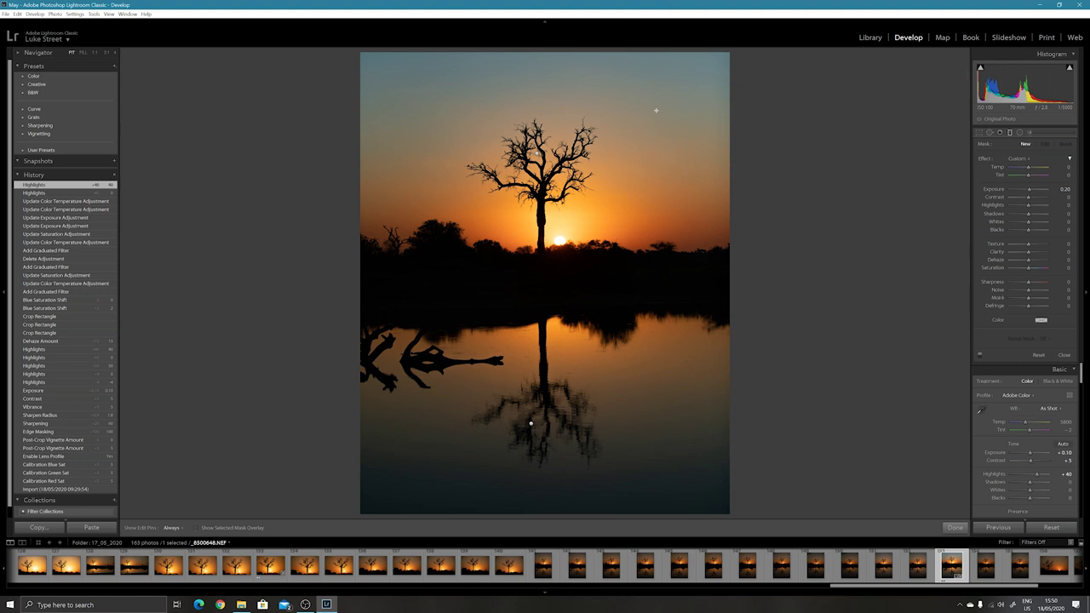
pyautogui.moveTo(538, 153); pyautogui.dragTo(538, 225)
pyautogui.moveTo(601, 53); pyautogui.dragTo(602, 154)
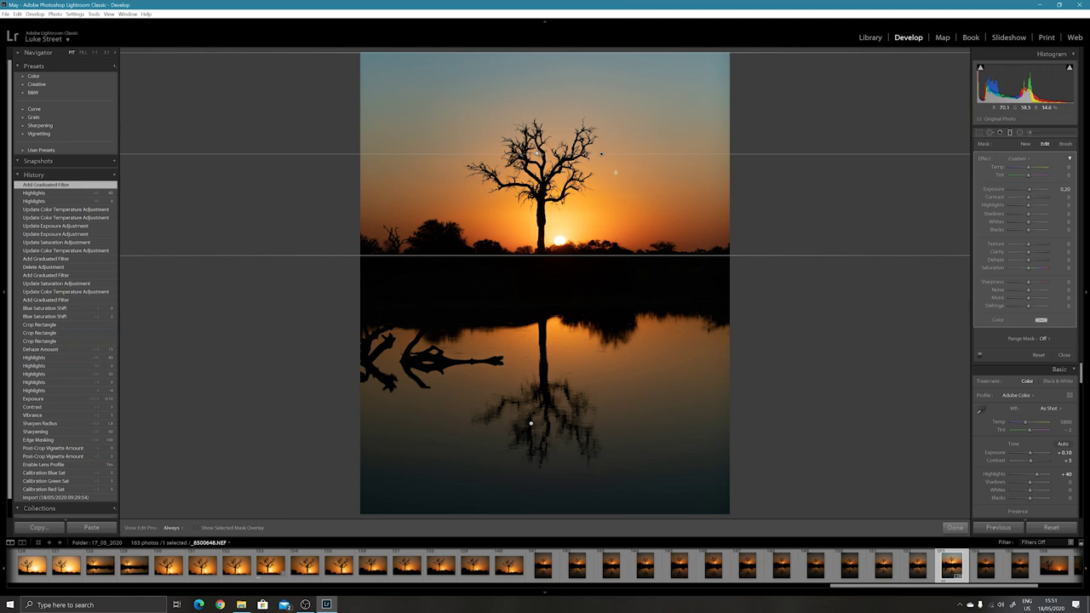
pyautogui.press('Delete')
pyautogui.hotkey('ctrl', 'z')
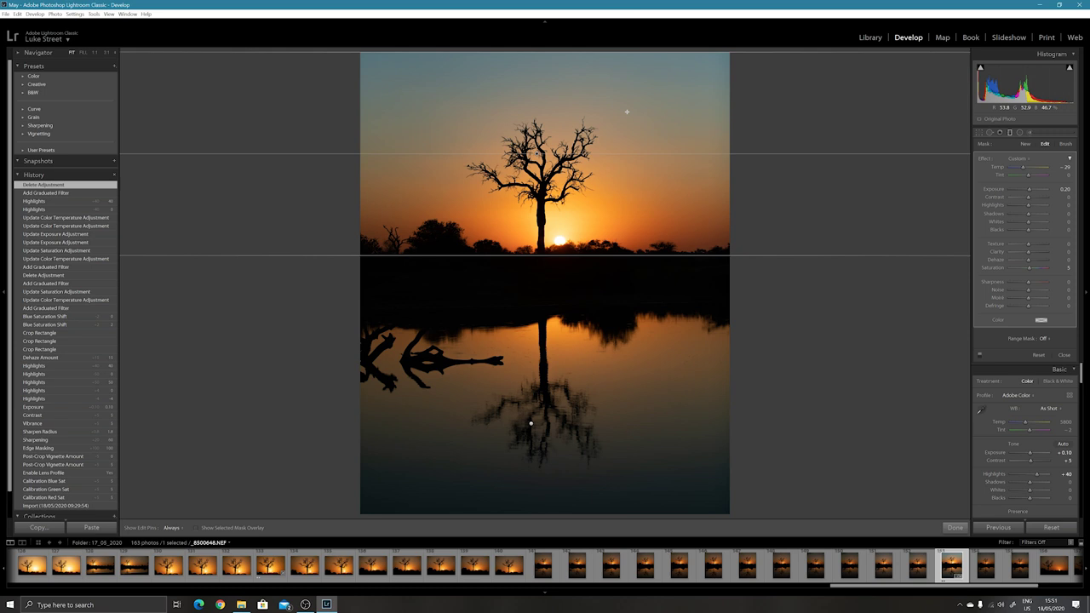
pyautogui.click(1010, 133)
# Step: Examine the settings and coverage of the existing graduated filter over the water reflection
pyautogui.press('m')
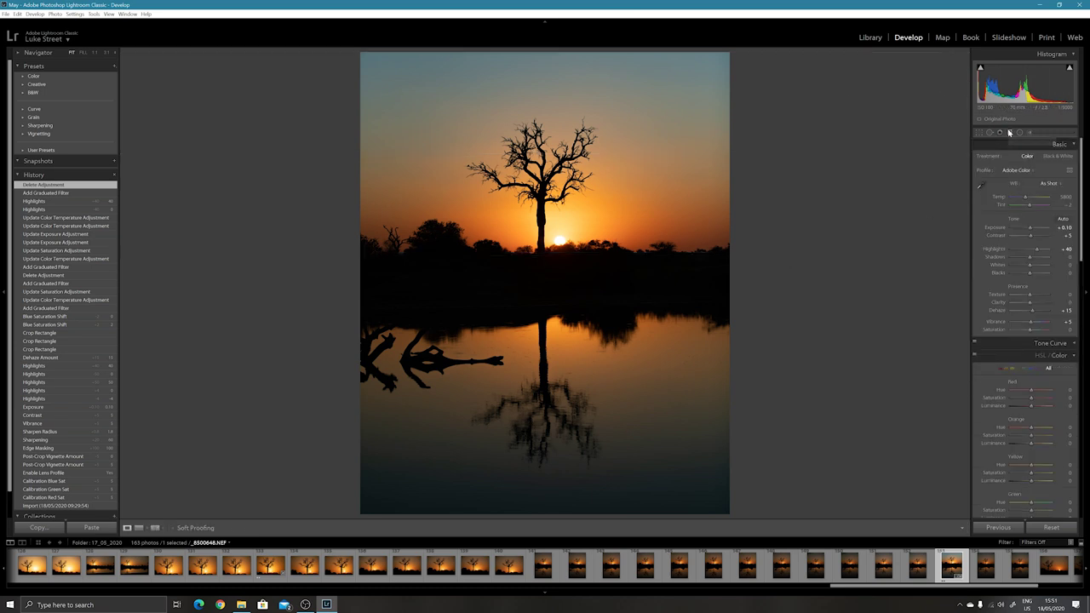
pyautogui.click(531, 424)
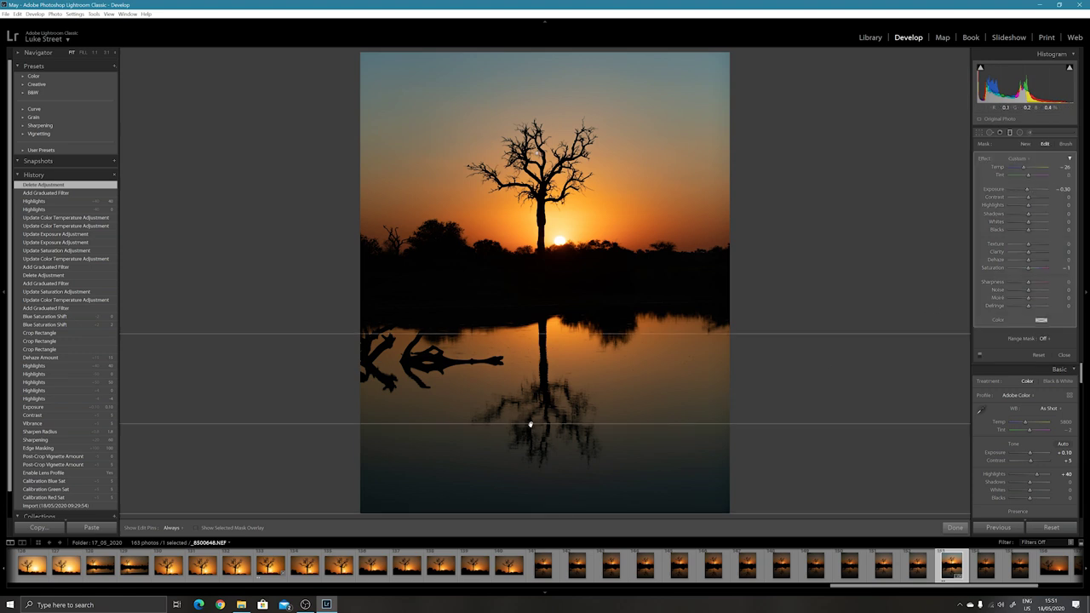
pyautogui.press('o')
pyautogui.click(1010, 135)
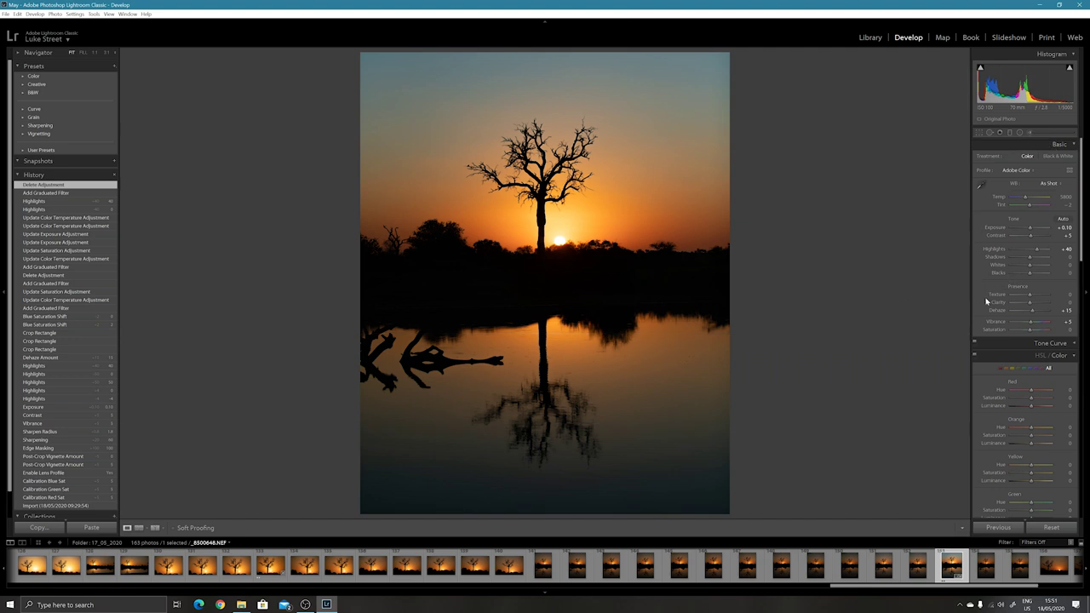
# Step: Review the basic, HSL and sharpening settings, checking the sharpening mask
pyautogui.scroll(-2, 986, 298)
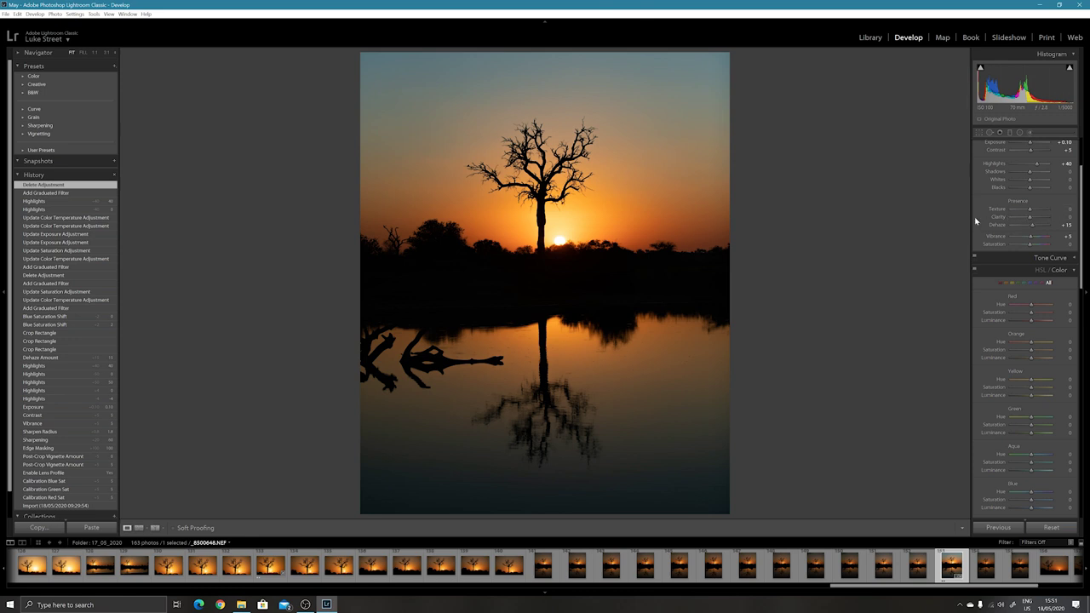
pyautogui.scroll(-4, 982, 243)
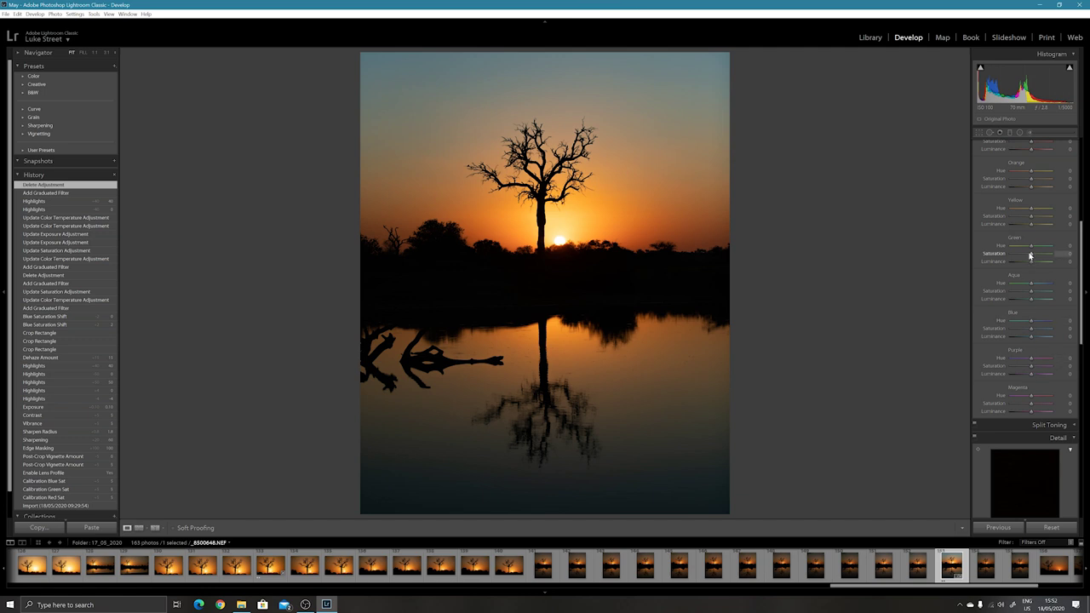
pyautogui.scroll(-4, 1022, 285)
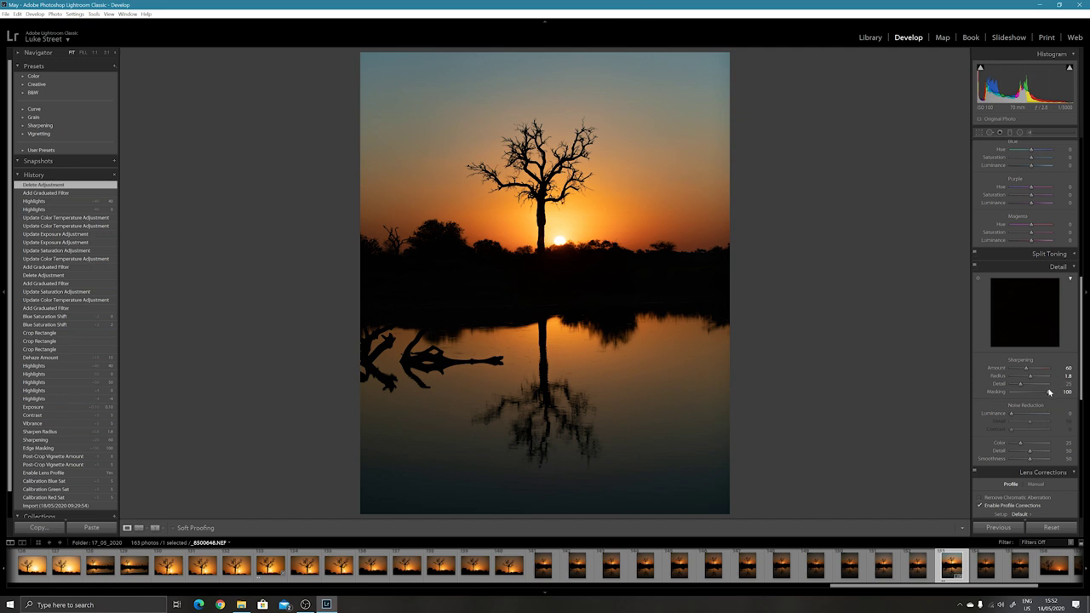
pyautogui.keyDown('alt'); pyautogui.click(1049, 393); pyautogui.keyUp('alt')
# Step: Toggle the lens profile corrections off and on twice to compare their effect on the sunset photo
pyautogui.scroll(-3, 1032, 395)
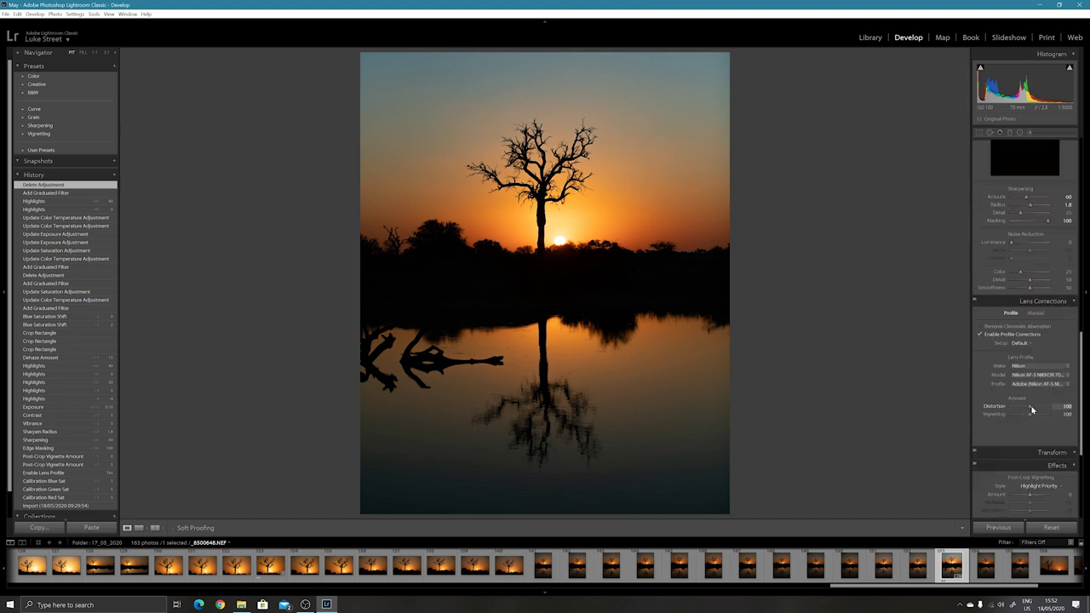
pyautogui.click(980, 335)
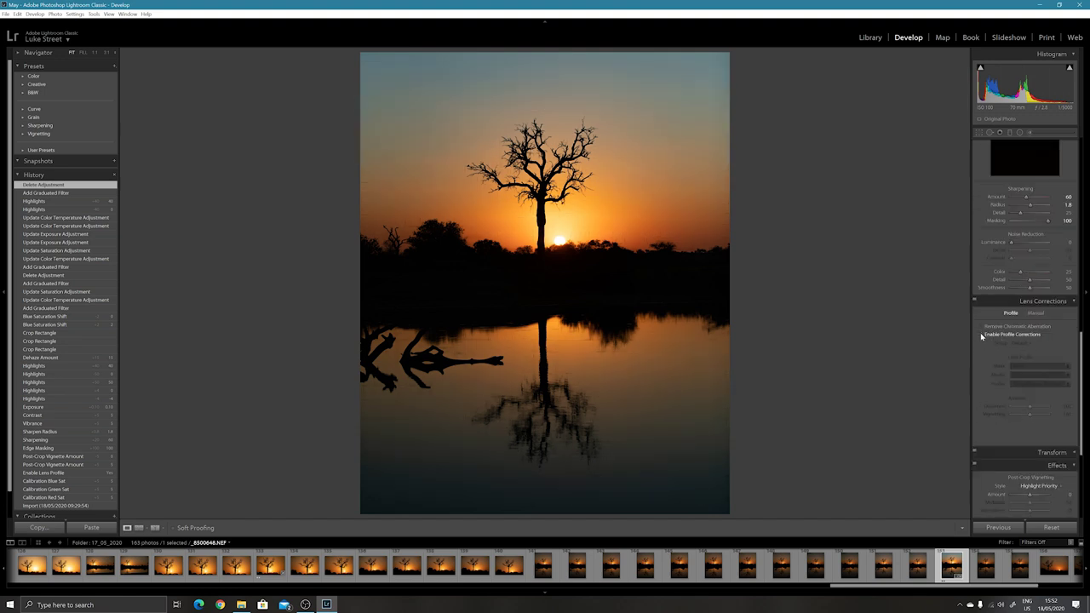
pyautogui.click(981, 334)
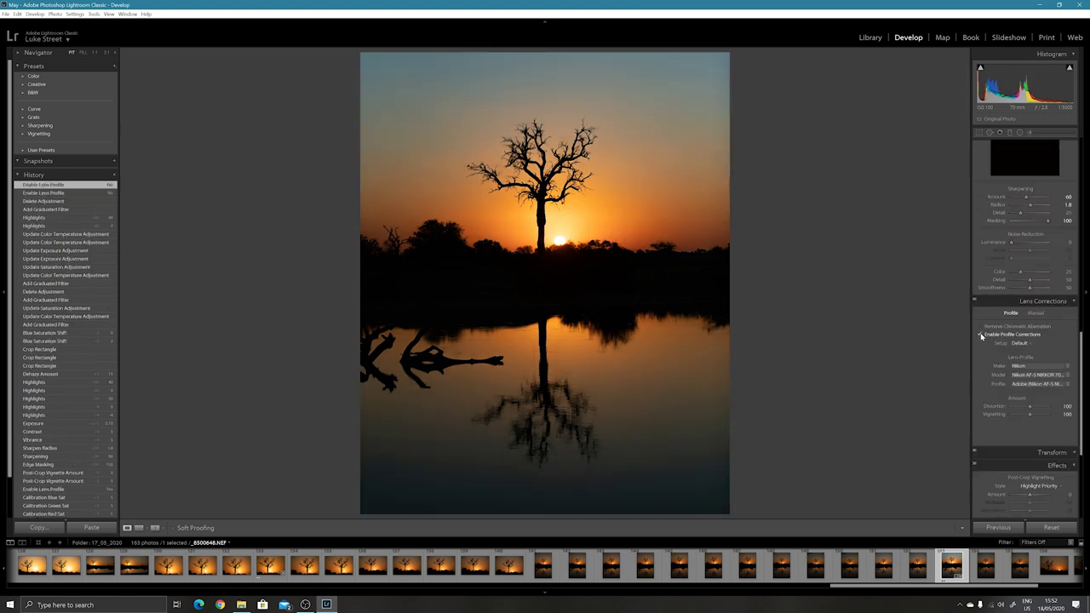
pyautogui.click(981, 334)
pyautogui.click(981, 335)
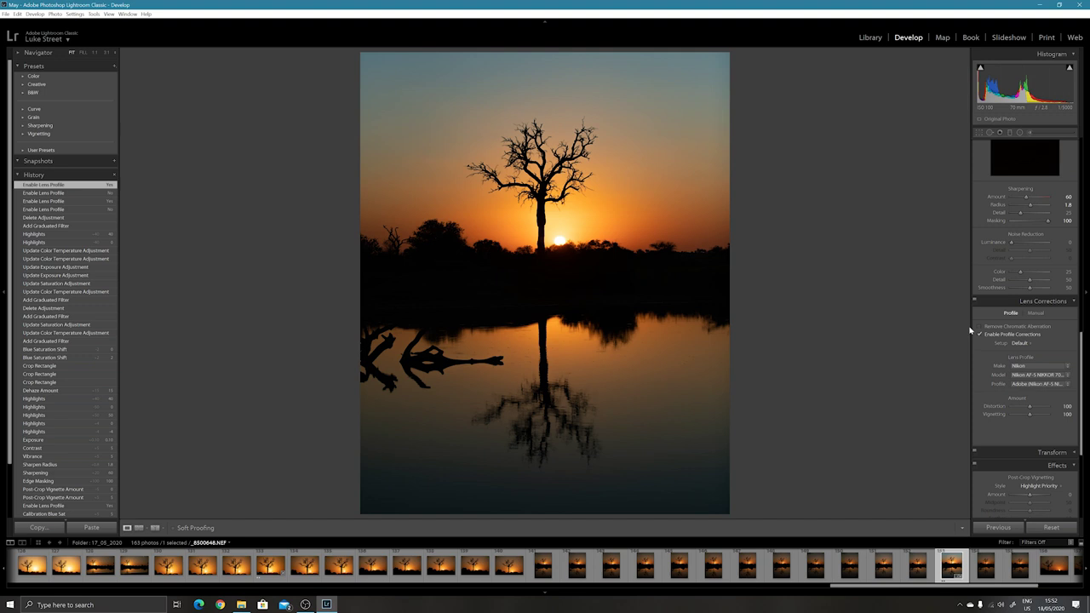
# Step: Try a post-crop vignette amount of -20 on the sunset photo and return it to 0
pyautogui.scroll(-4, 985, 363)
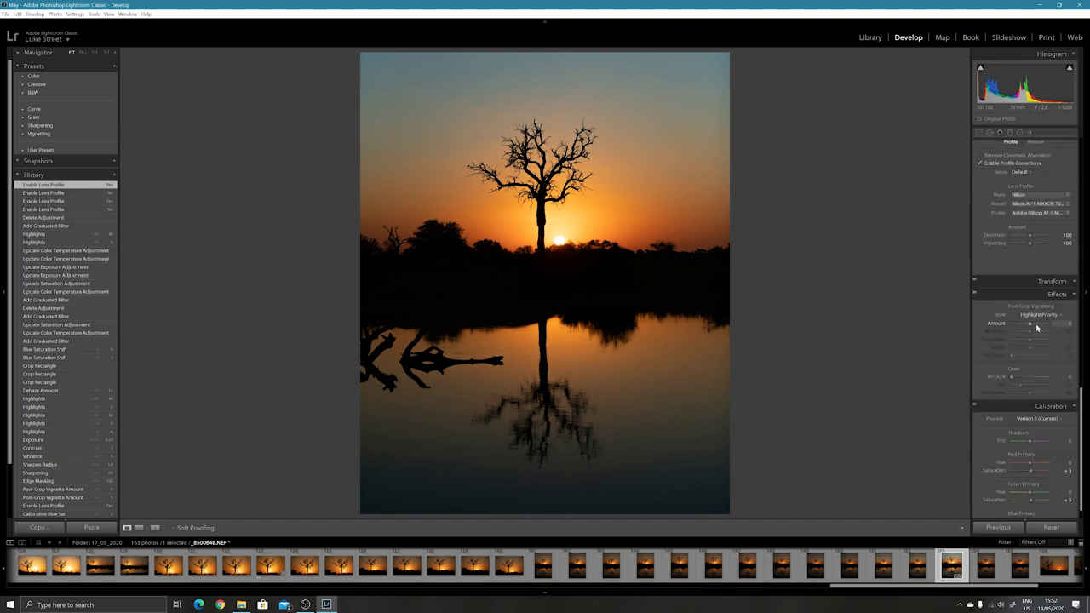
pyautogui.moveTo(1030, 325); pyautogui.dragTo(1030, 327)
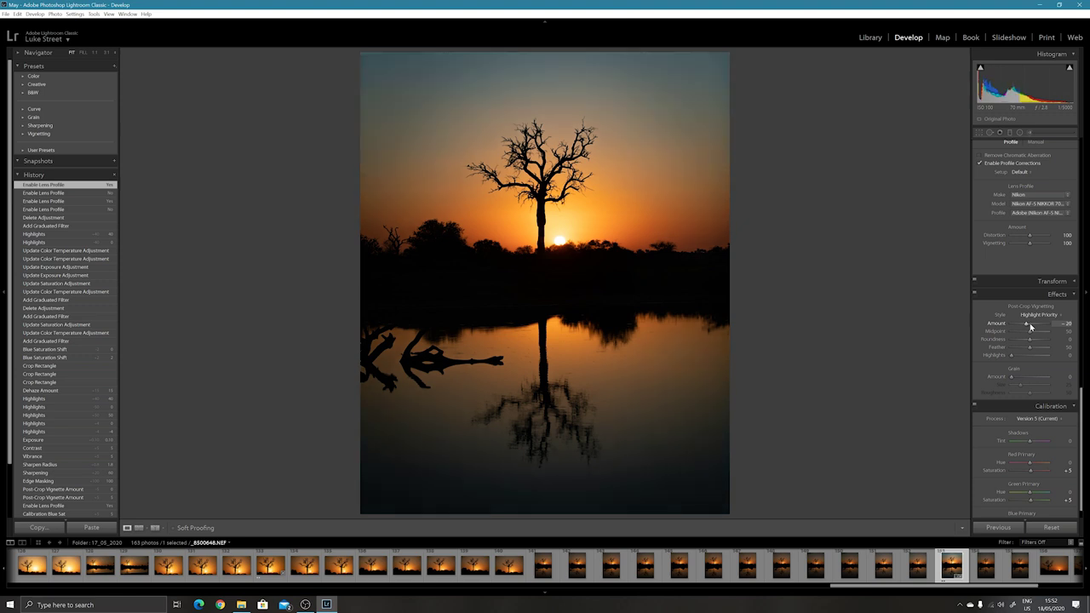
pyautogui.moveTo(1029, 327); pyautogui.dragTo(1029, 329)
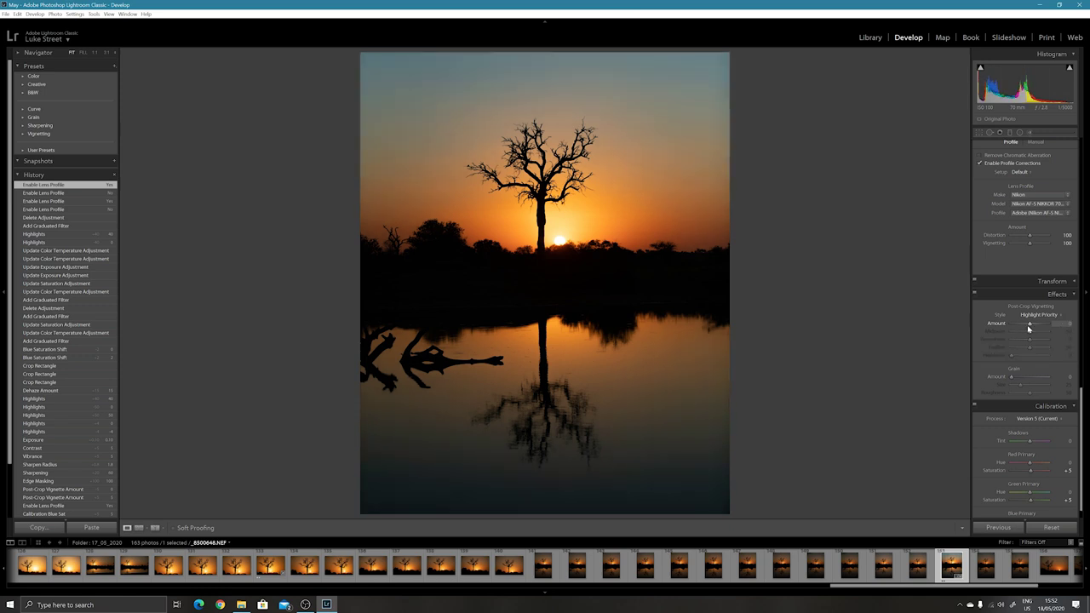
pyautogui.moveTo(1029, 329); pyautogui.dragTo(1028, 329)
pyautogui.scroll(-1, 991, 381)
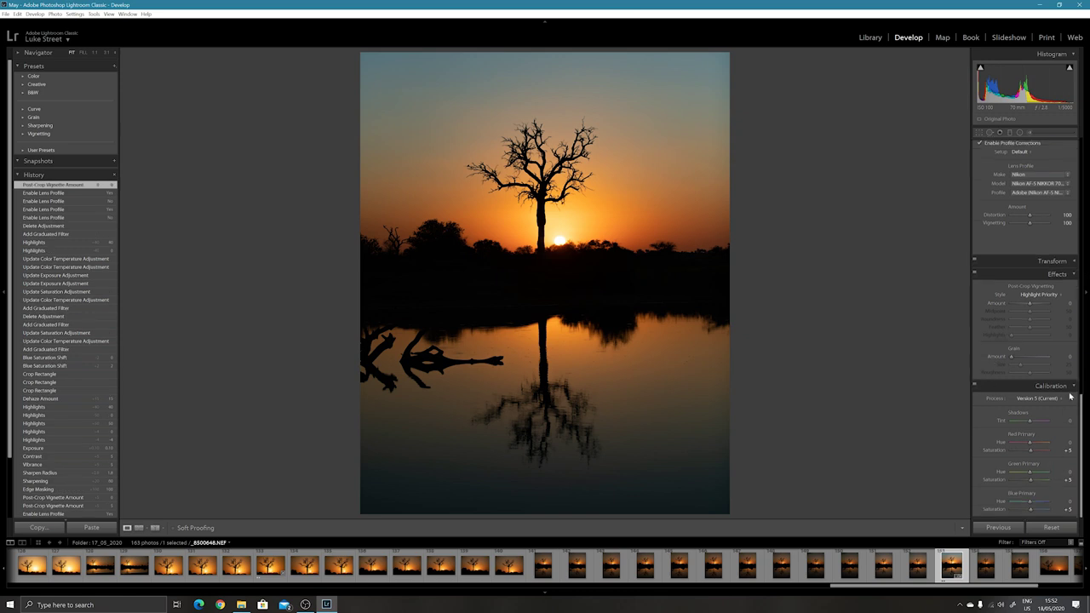